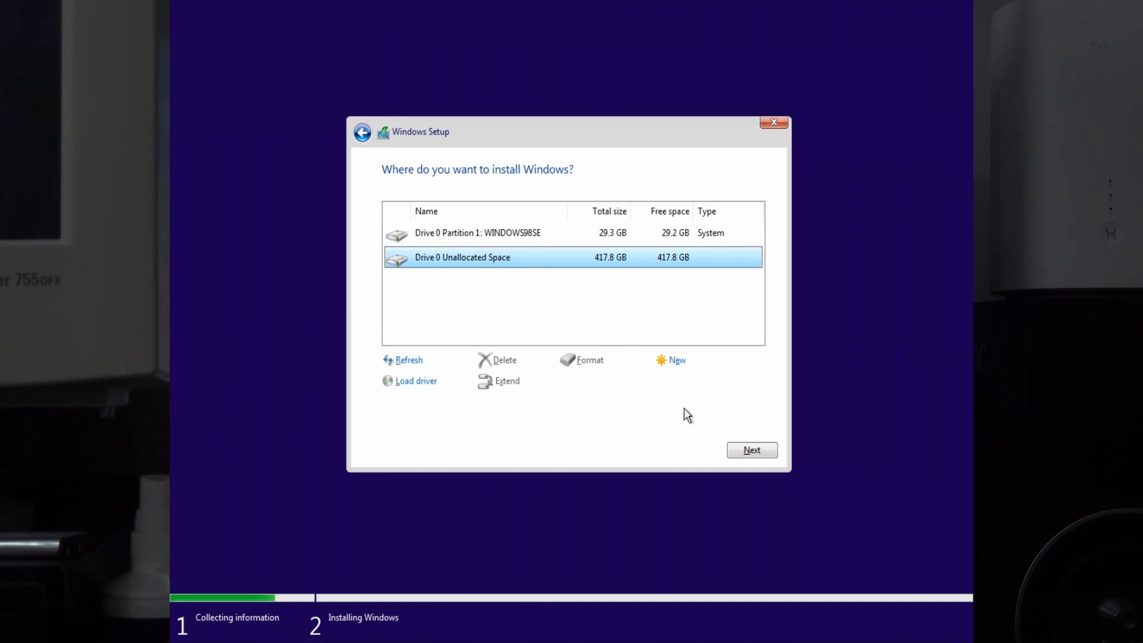
left_click(740, 453)
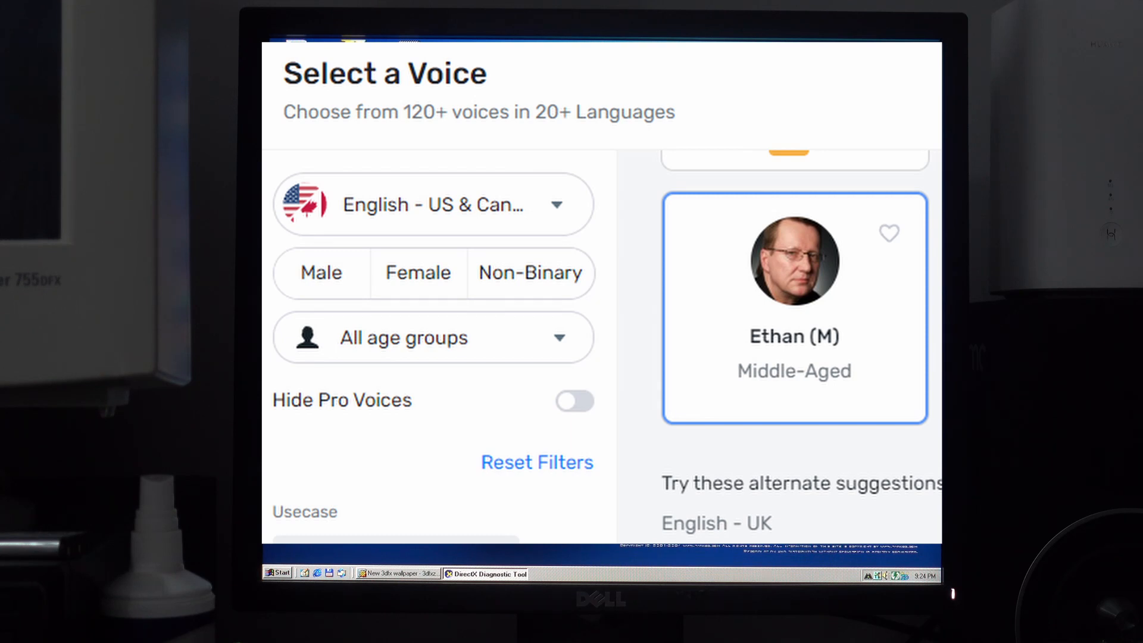
left_click(779, 147)
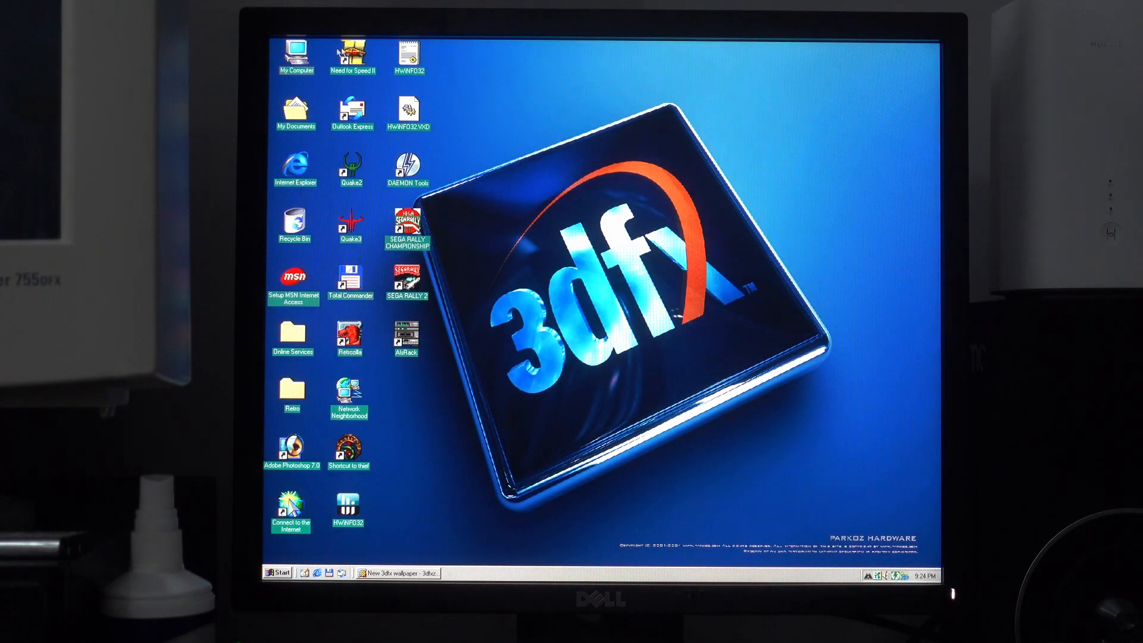
right_click(306, 50)
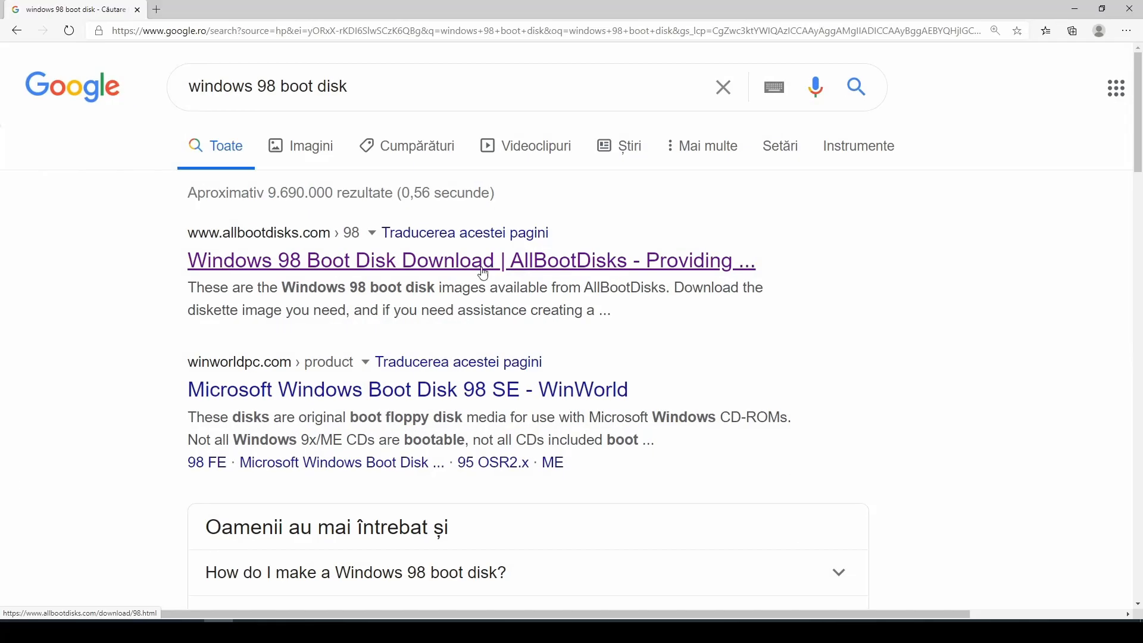
Download the Windows98_SE_No_Ramdrive.img diskette image from the AllBootDisks Windows 98 page and the Windows version of UNetbootin
left_click(468, 268)
scroll(596, 210, "down", 2)
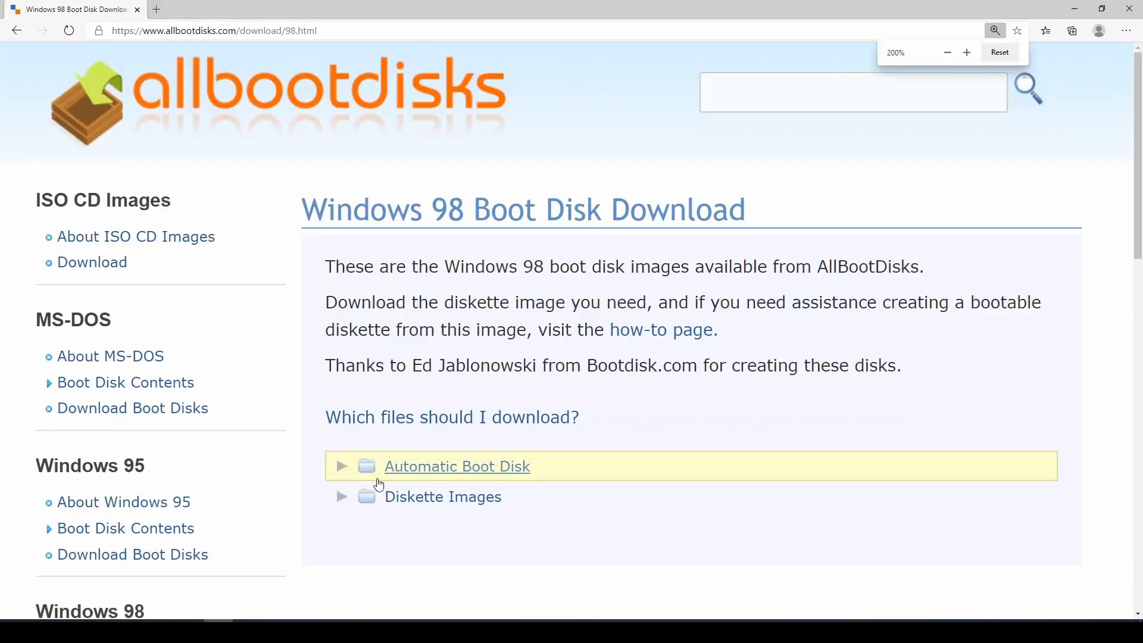
left_click(406, 499)
scroll(612, 271, "down", 5)
scroll(568, 260, "up", 2)
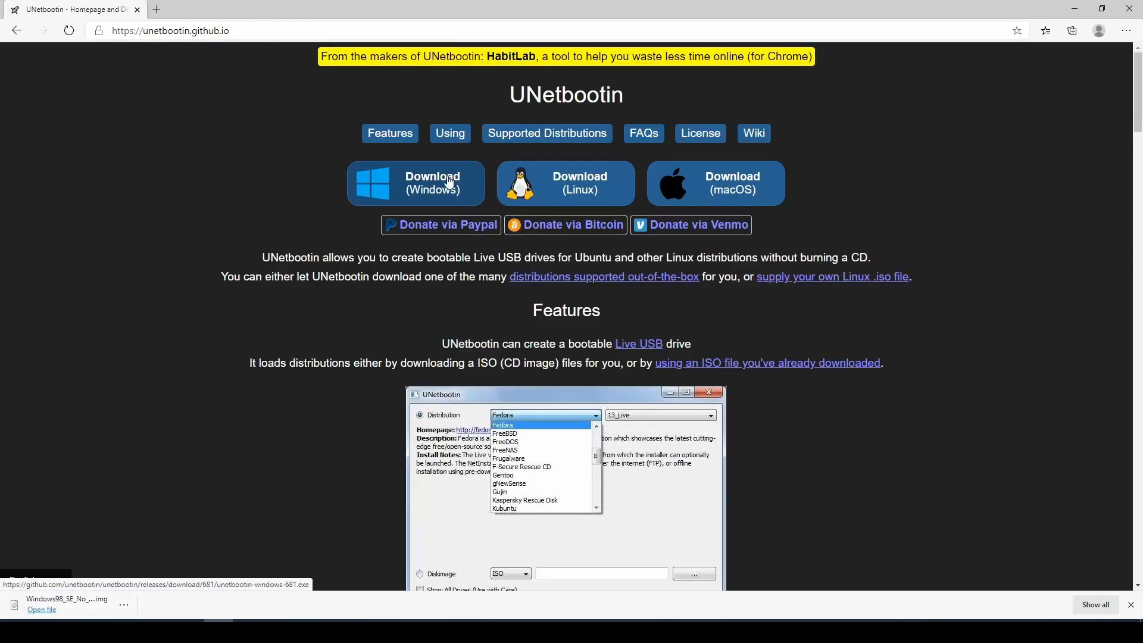
left_click(449, 188)
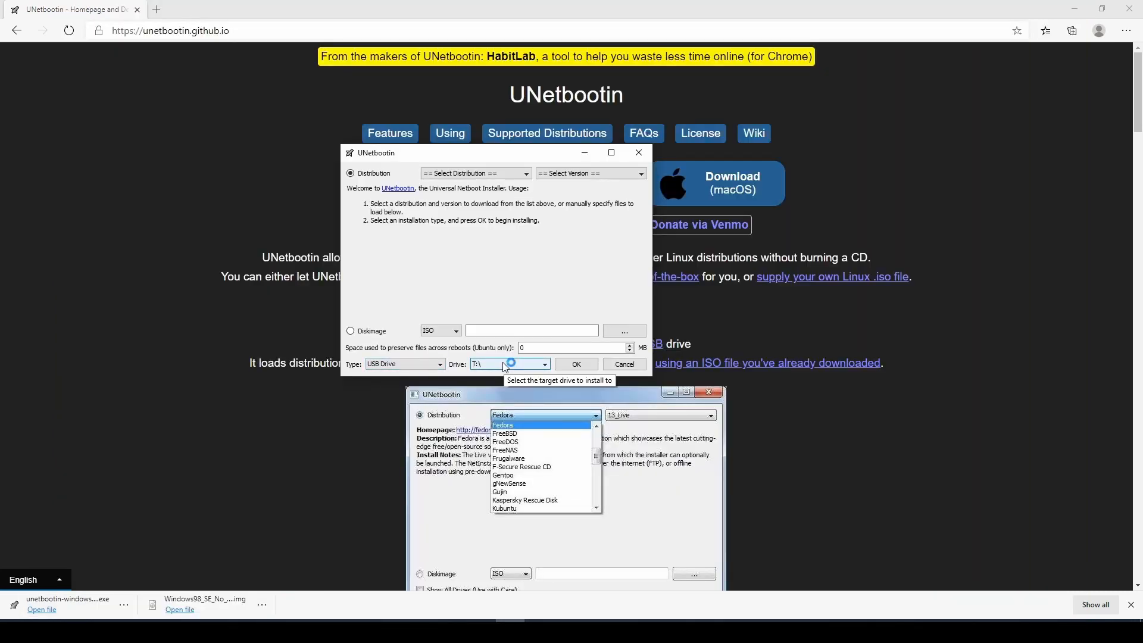
Write the Windows98_SE_No_Ramdrive disk image to USB drive T:\ with UNetbootin, overwriting all existing files
left_click(477, 370)
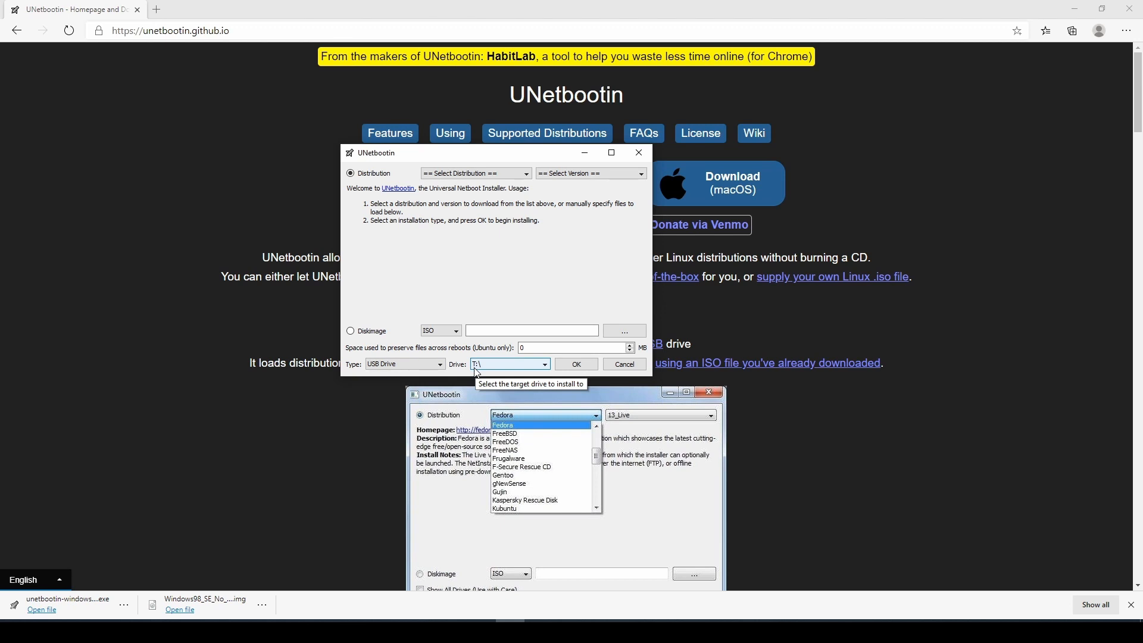
left_click(352, 331)
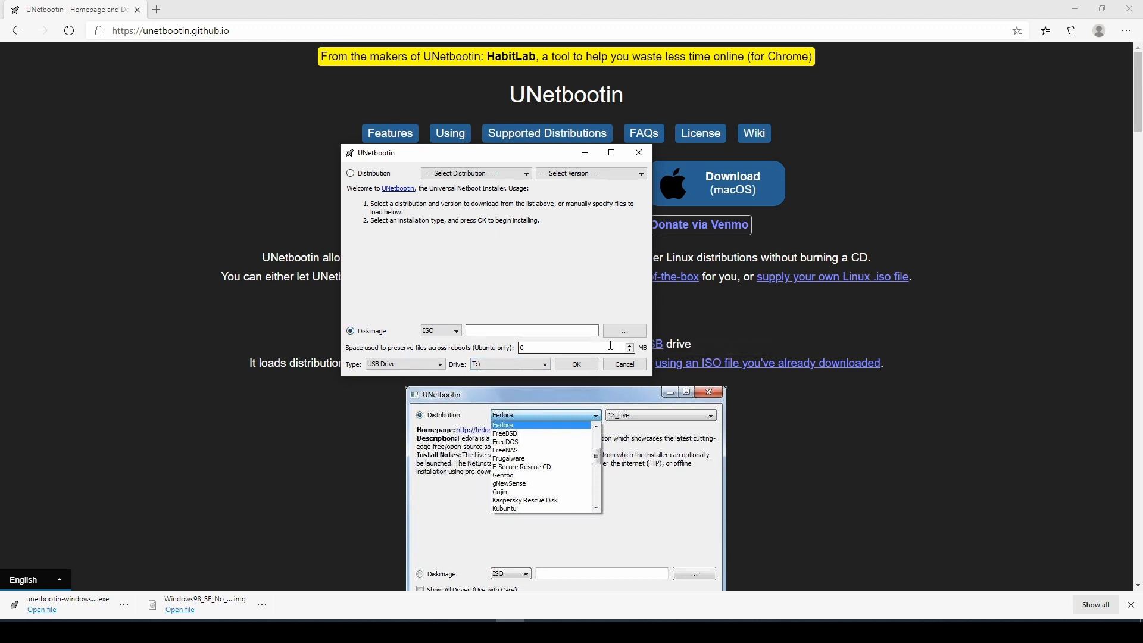
left_click(625, 331)
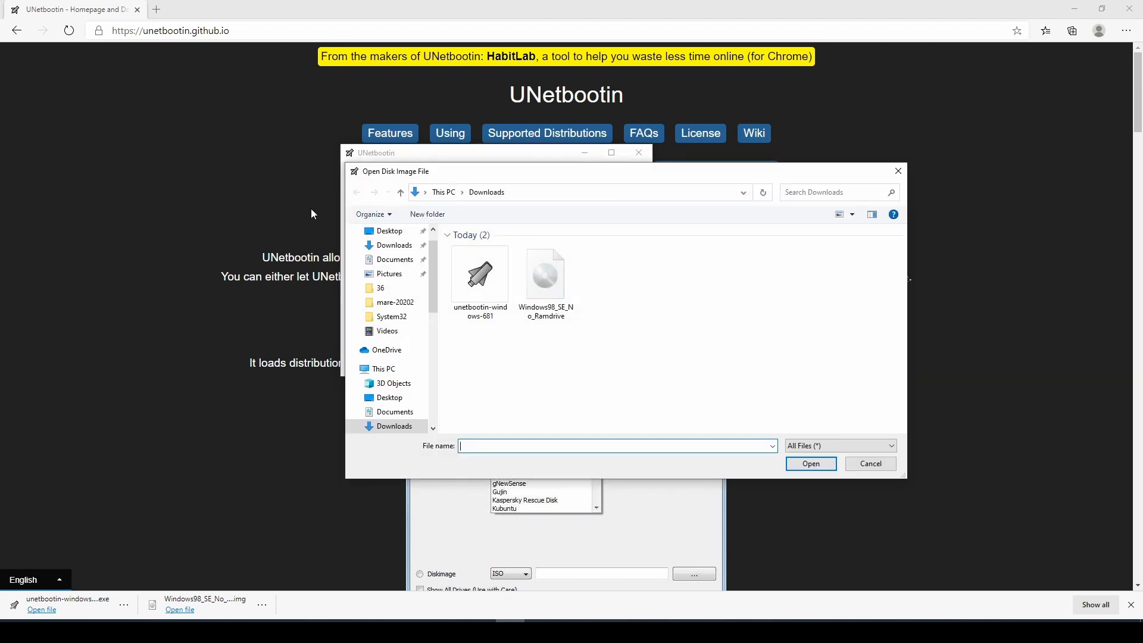
double_click(558, 282)
left_click(598, 371)
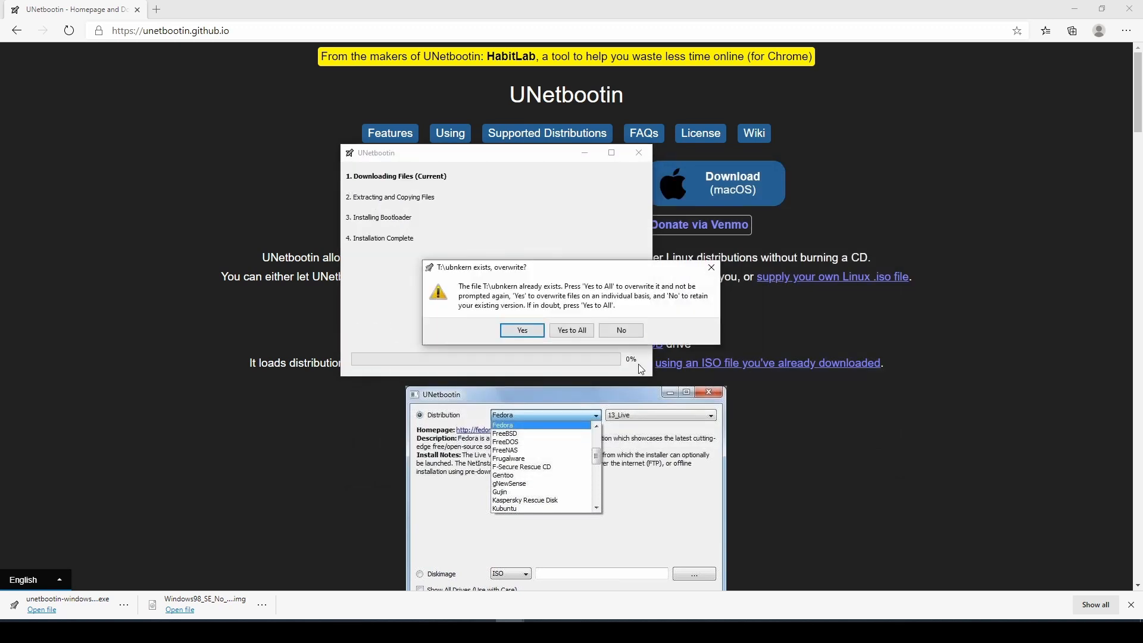
left_click(569, 333)
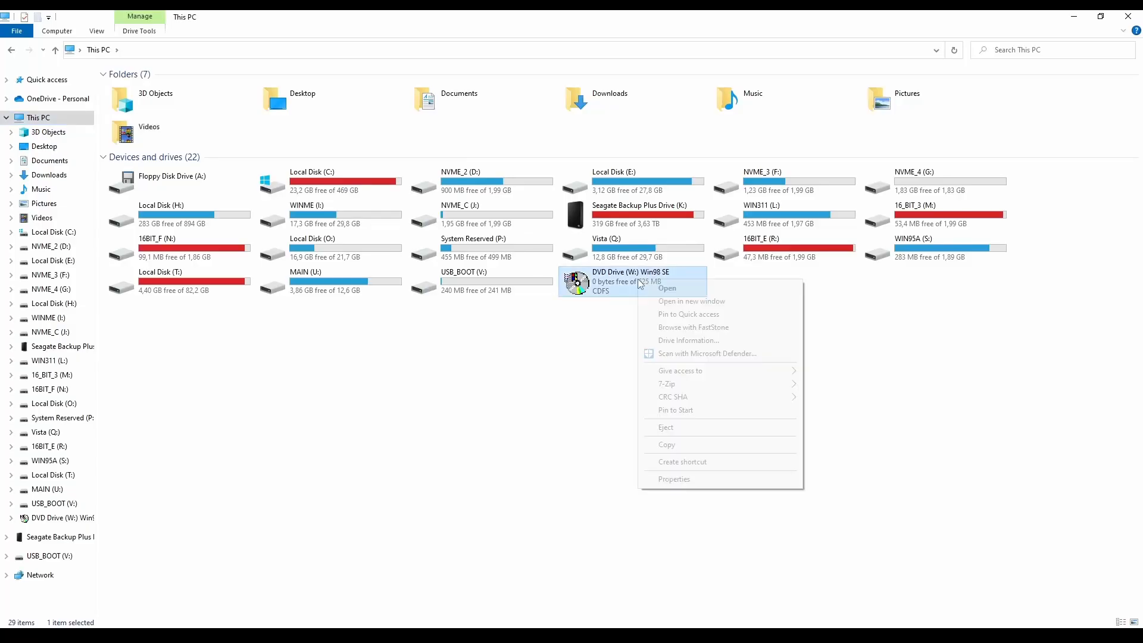
Copy all files from the win98 folder on the Win98 SE DVD drive, excluding the ols and tour folders
left_click(670, 290)
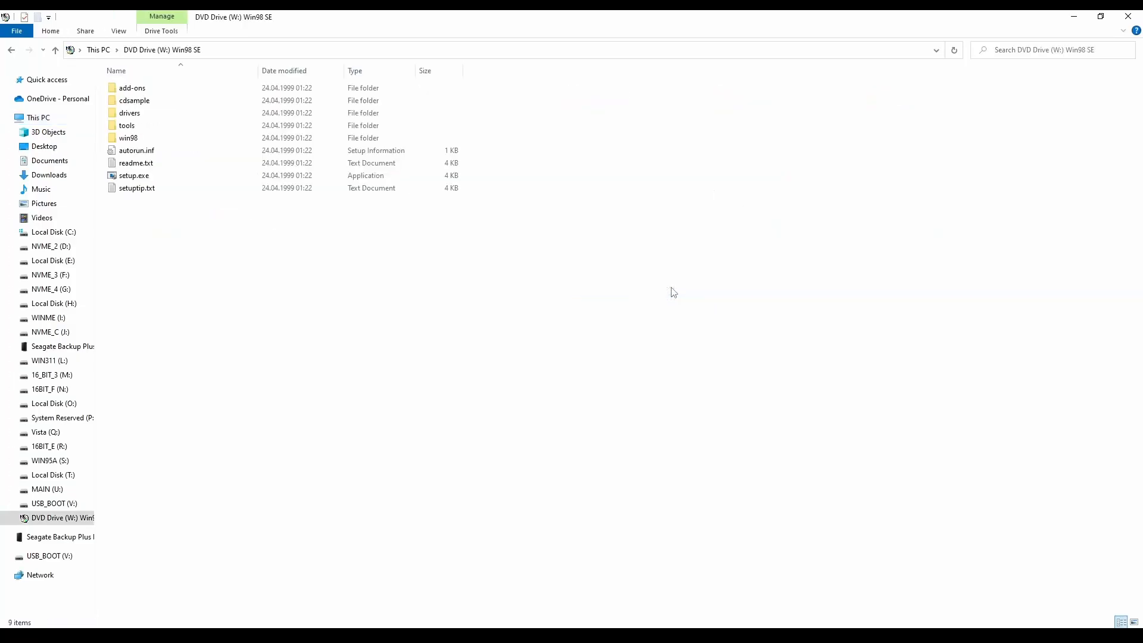
double_click(126, 137)
key("ctrl+a")
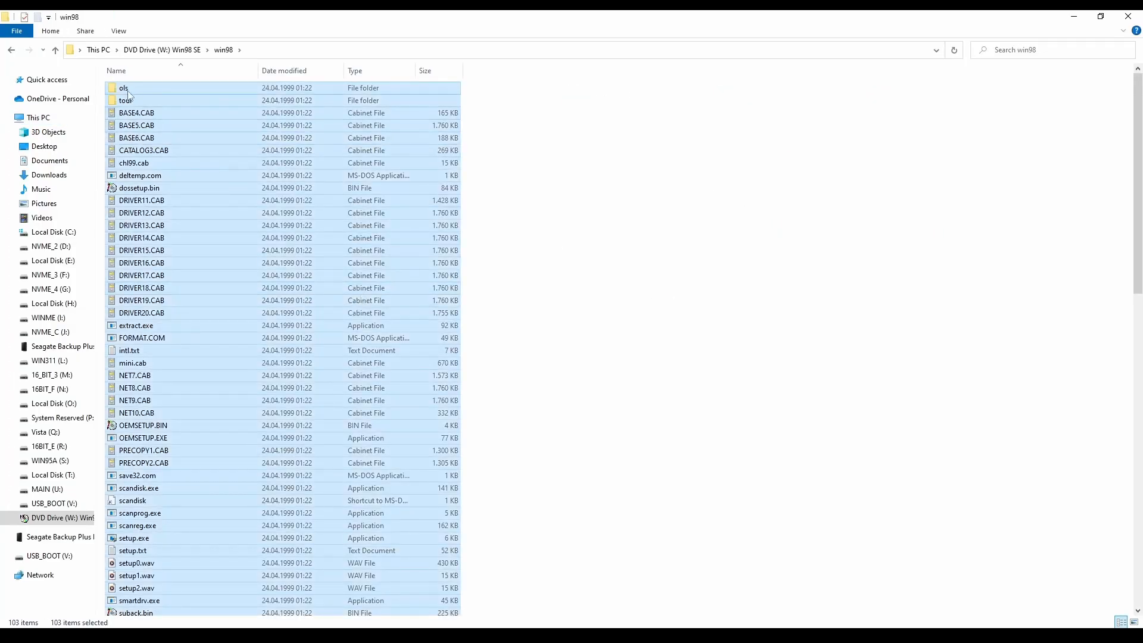
left_click(128, 88, "ctrl")
left_click(128, 100, "ctrl")
right_click(151, 137)
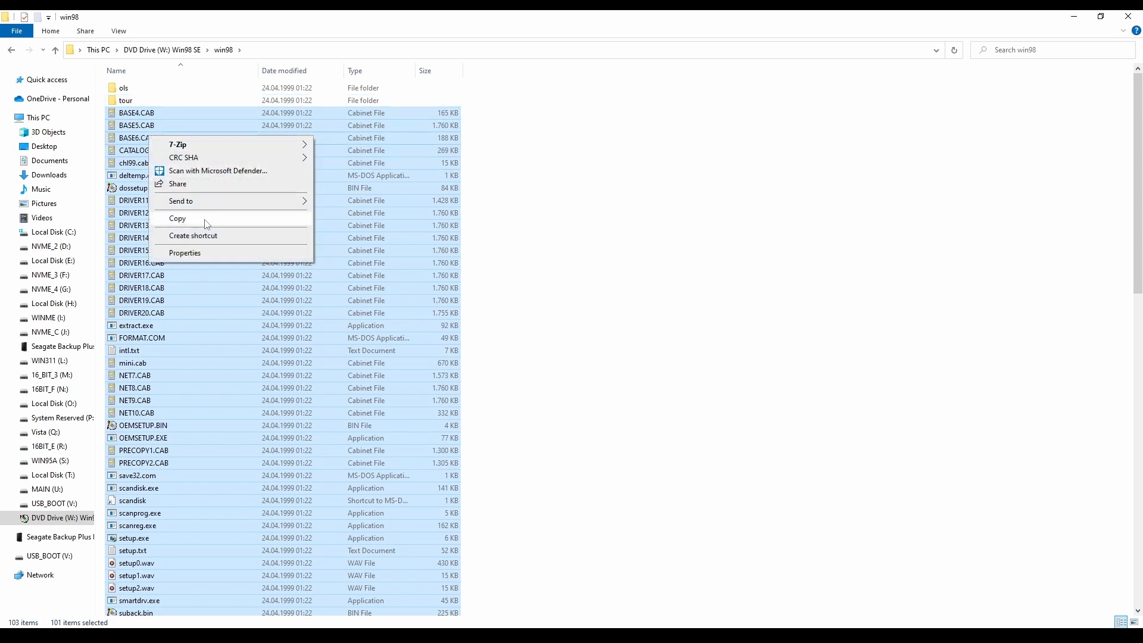
left_click(206, 224)
Create a new folder named WIN98 on the USB_BOOT (V:) drive
left_click(56, 50)
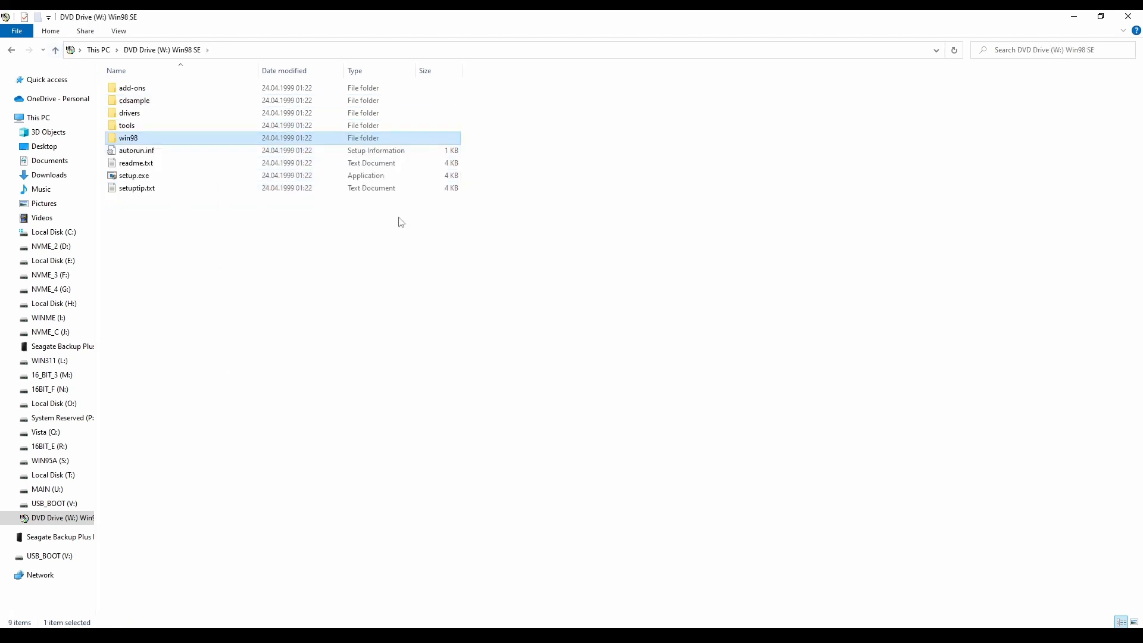
left_click(55, 50)
double_click(455, 272)
right_click(453, 268)
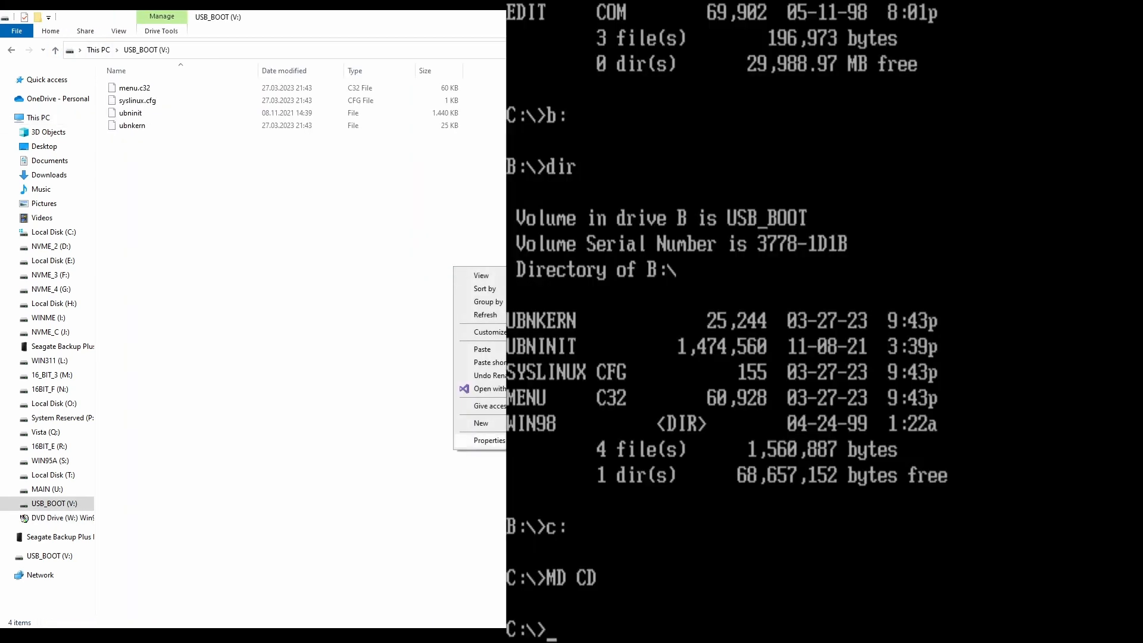
left_click(625, 424)
type("WIN98")
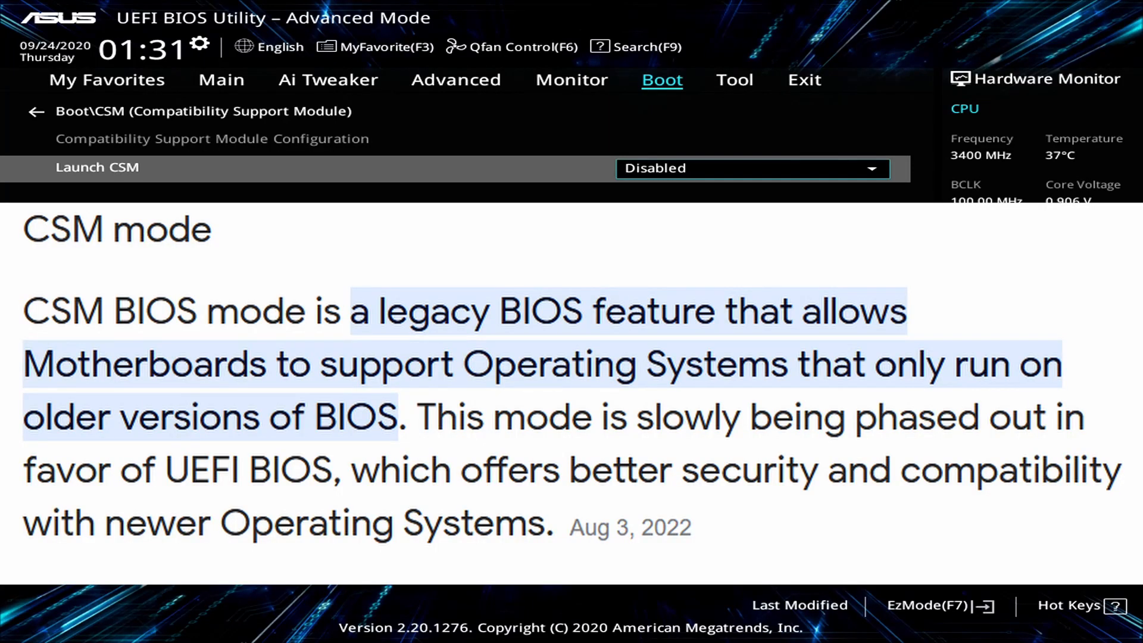
Open the Launch CSM setting in the BIOS, and select the non-UEFI LG USB DRIVE 2.00 entry in the boot device list
left_click(689, 168)
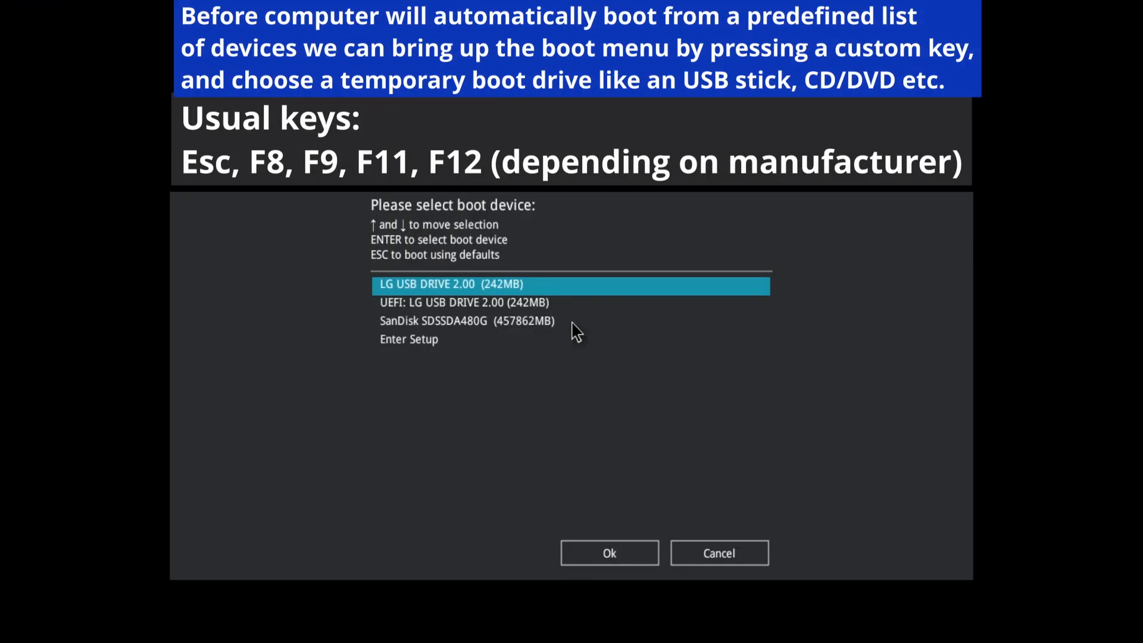
key("Down")
key("Down")
key("Down")
key("Up")
key("Up")
key("Up")
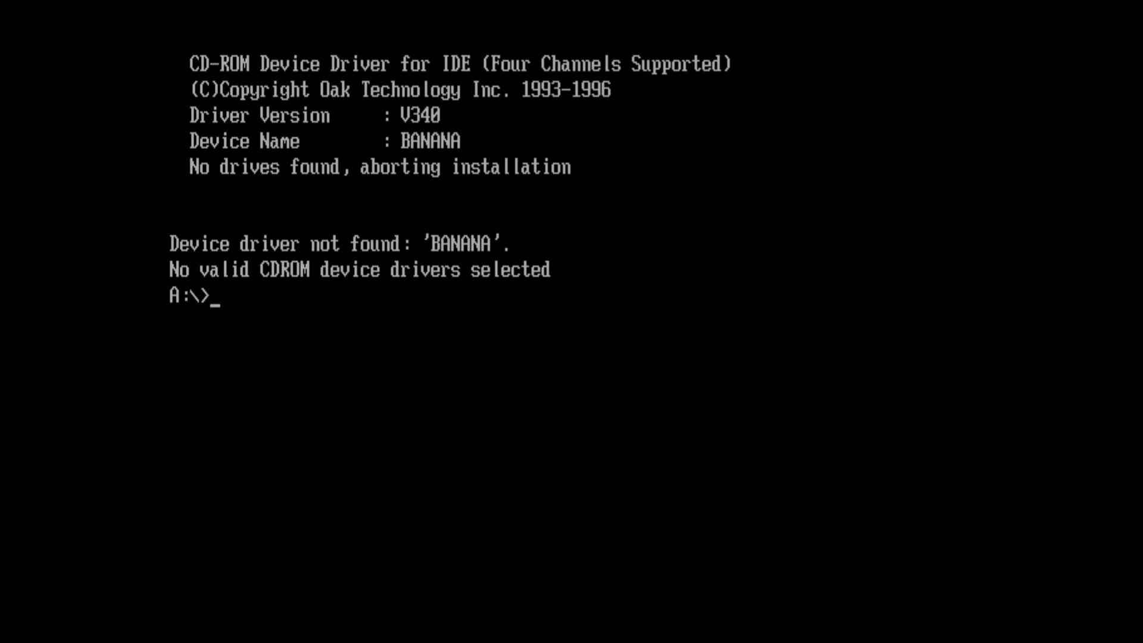
Try to switch to drive C: at the DOS prompt
type("c:")
key("Return")
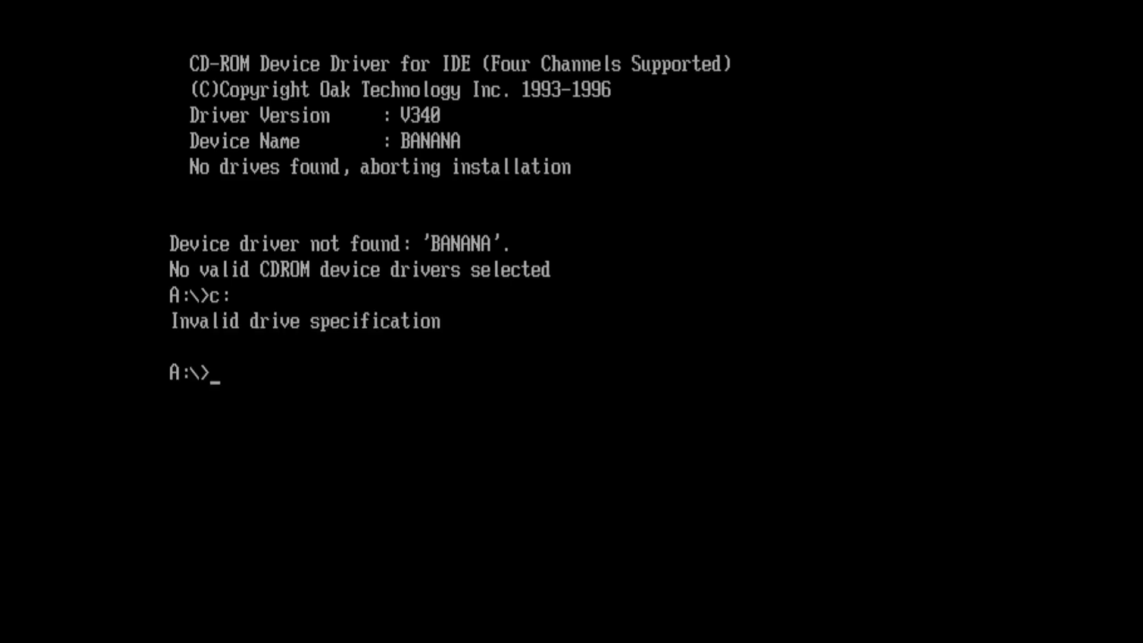
Start fdisk and delete non-DOS partition 1, the 100 MB NTFS partition, on fixed disk 1
type("fdisk")
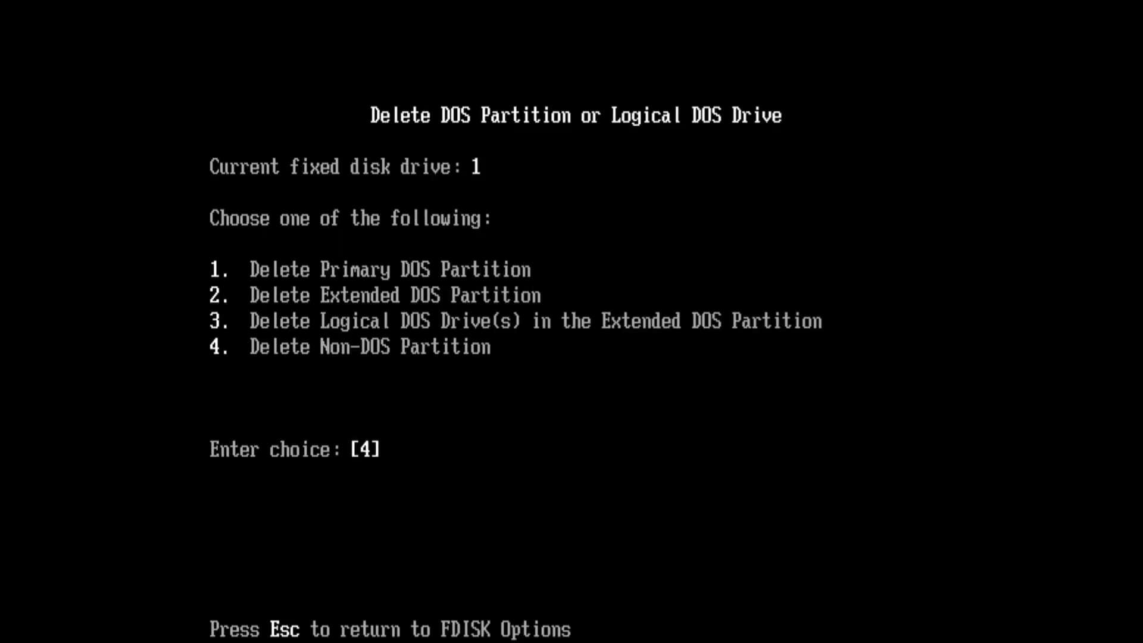
key("Return")
type("1")
key("Return")
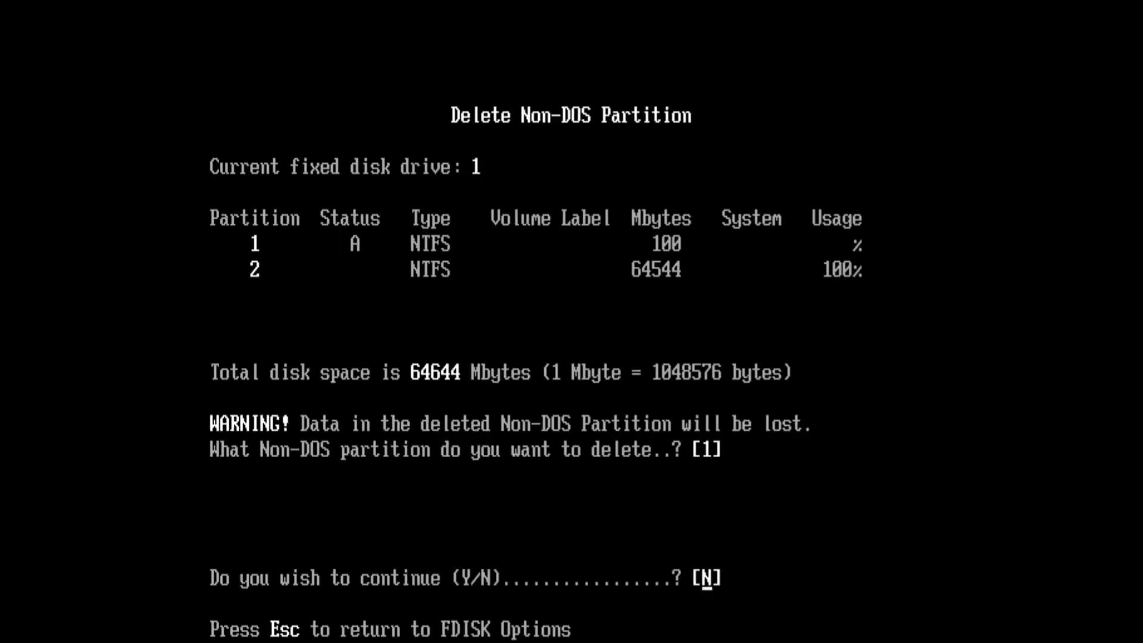
type("Y")
key("Return")
key("Escape")
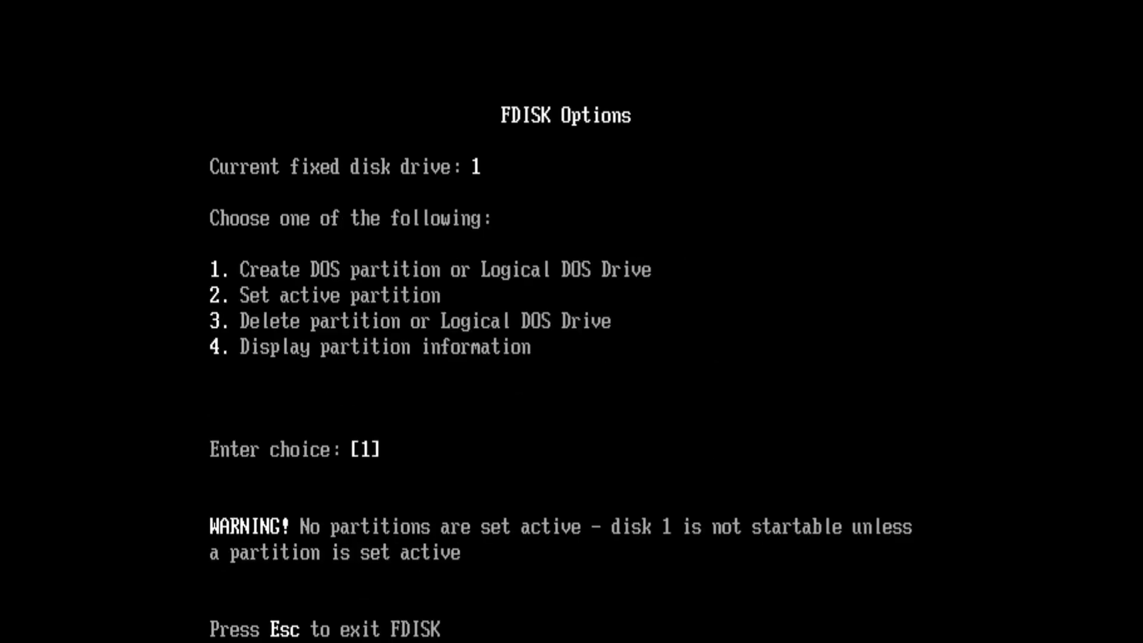
Delete the remaining NTFS non-DOS partition on fixed disk 1 and choose to create a DOS partition
type("3")
key("Return")
type("4")
key("Return")
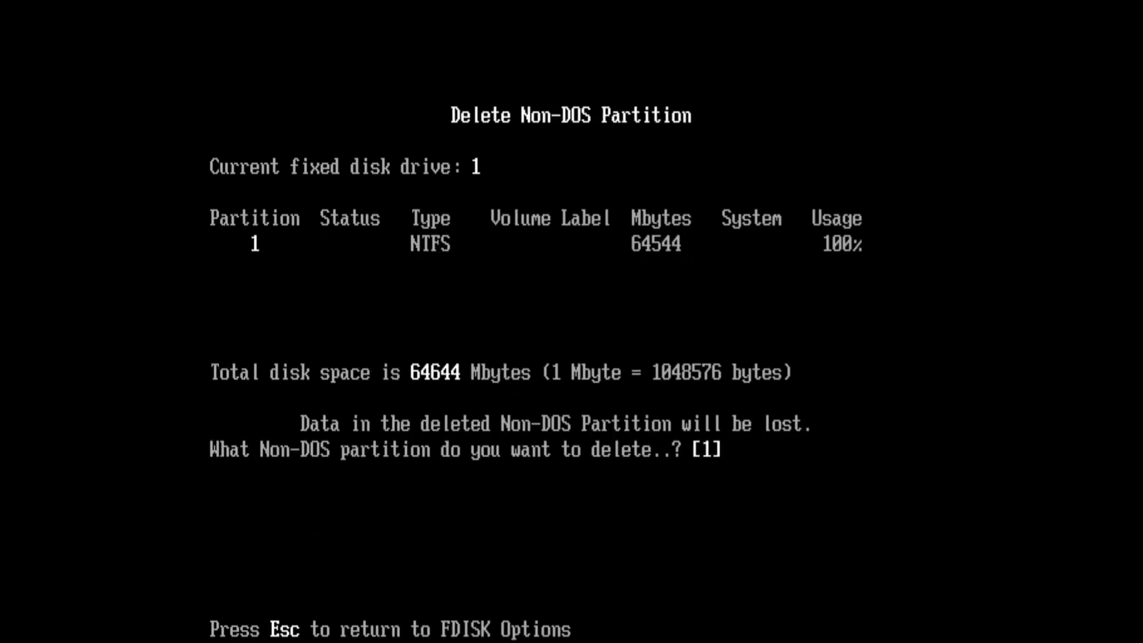
key("Return")
type("Y")
key("Return")
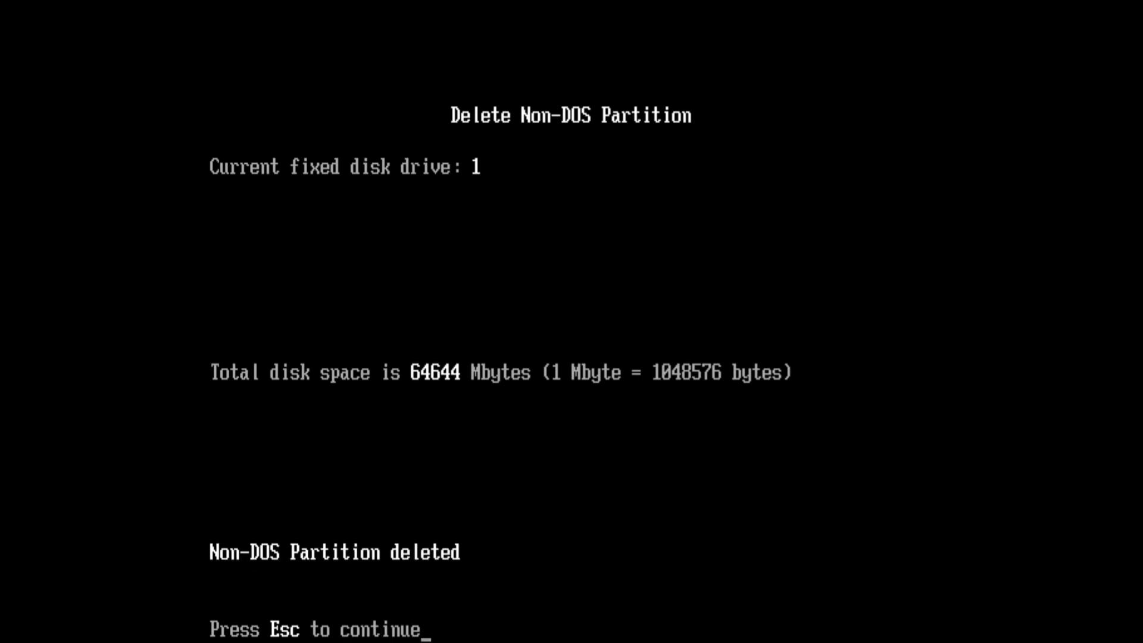
key("Escape")
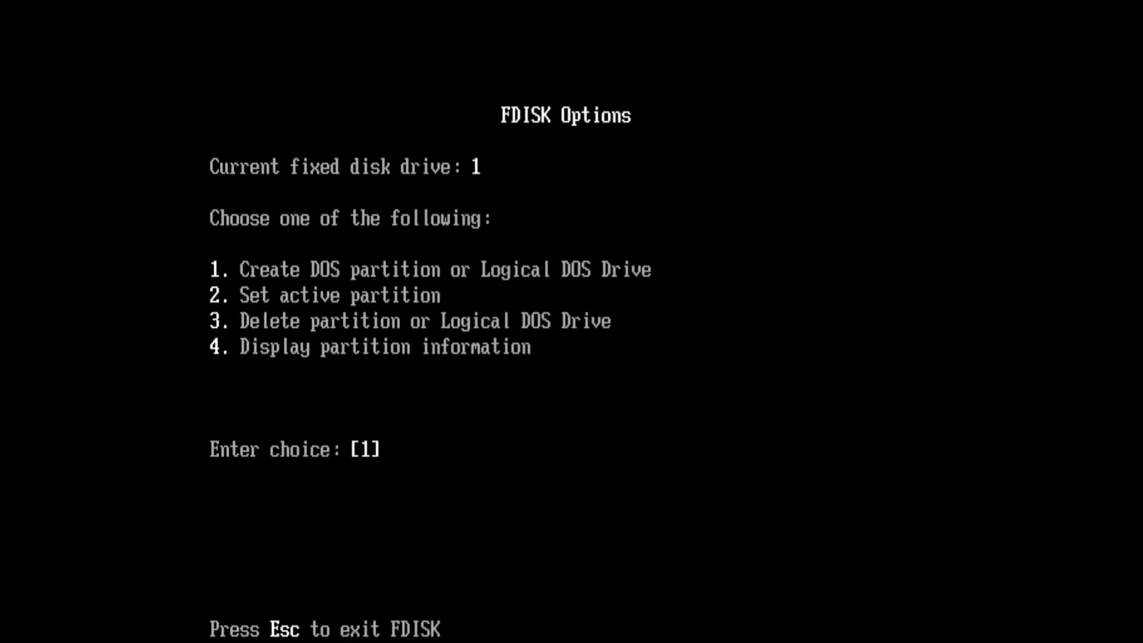
key("Return")
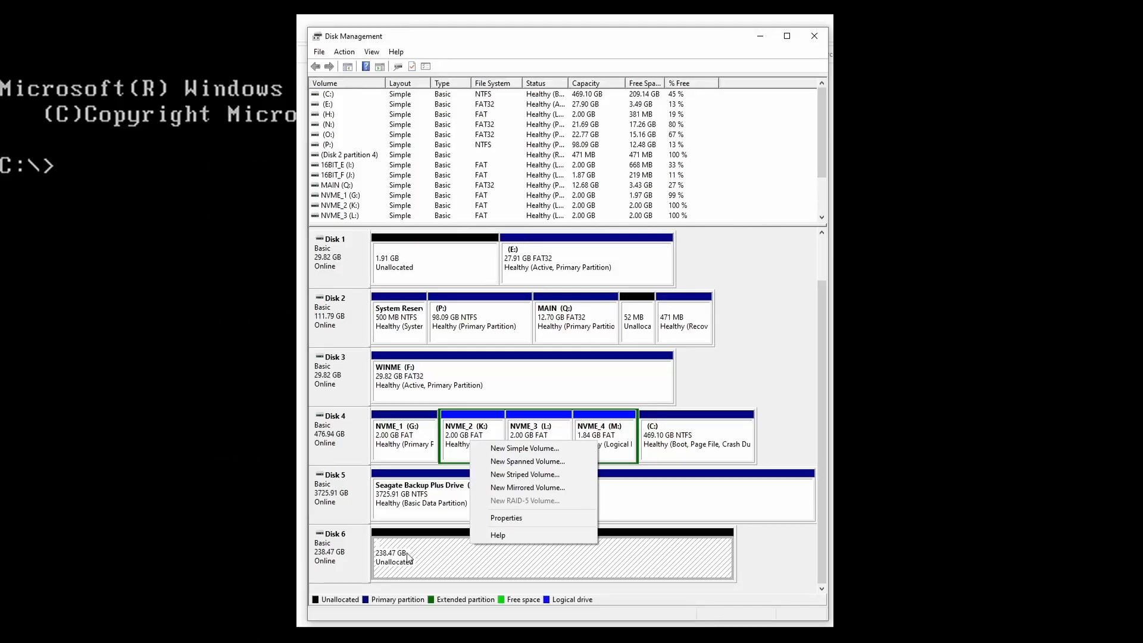
Create a quick-formatted 30.27 GB FAT32 simple volume with drive letter S on Disk 6 in Disk Management and mark it active
left_click(531, 566)
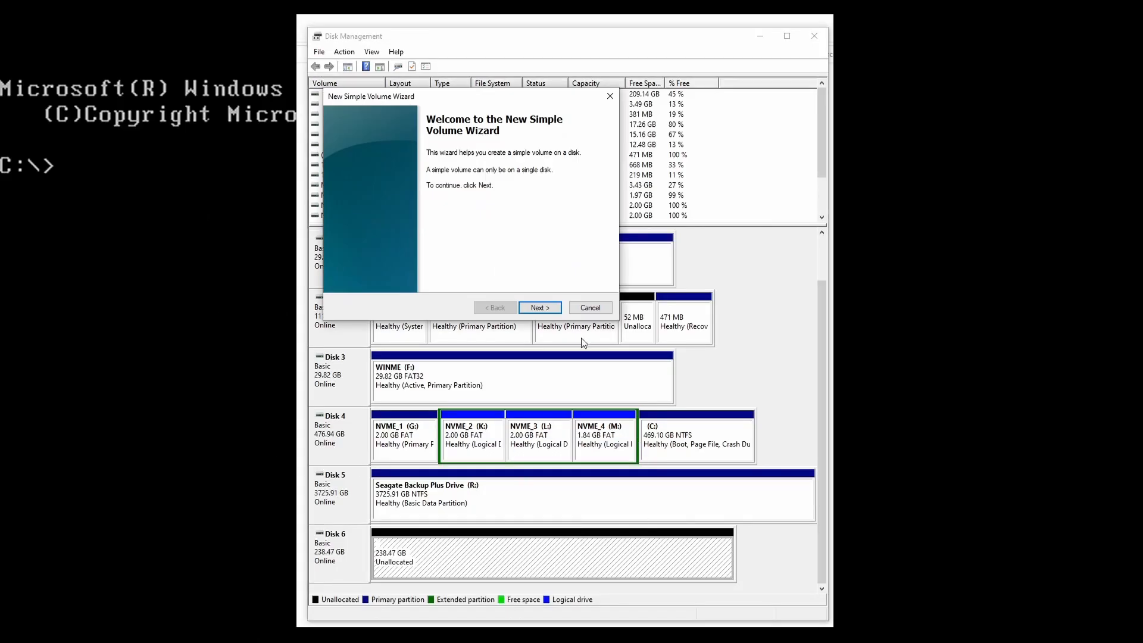
left_click(539, 308)
type("310")
left_click(539, 306)
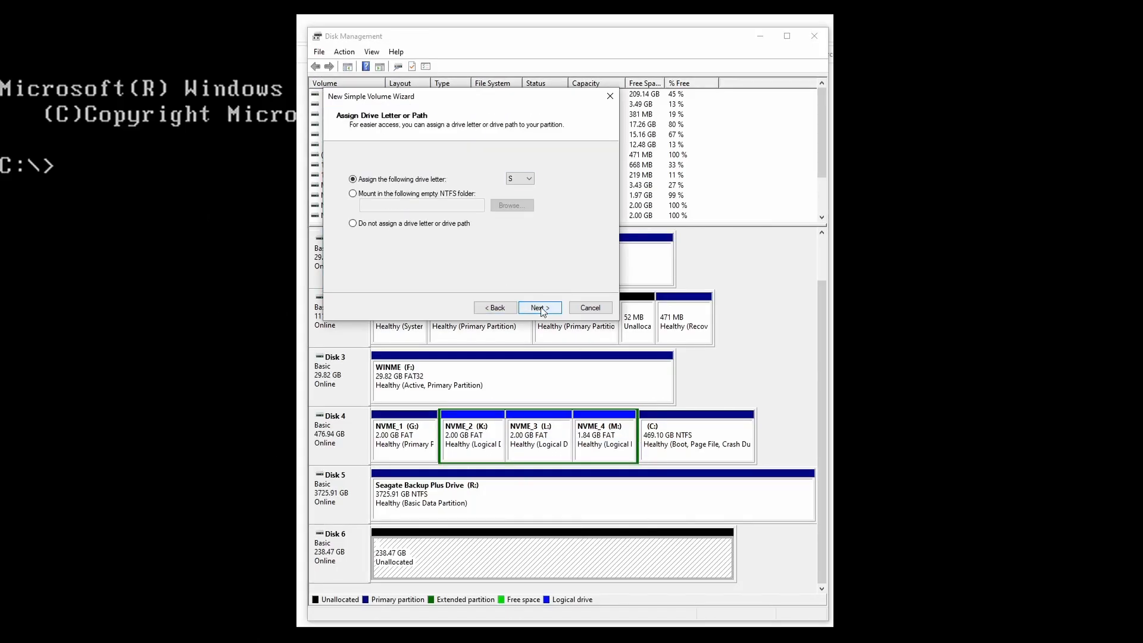
left_click(539, 306)
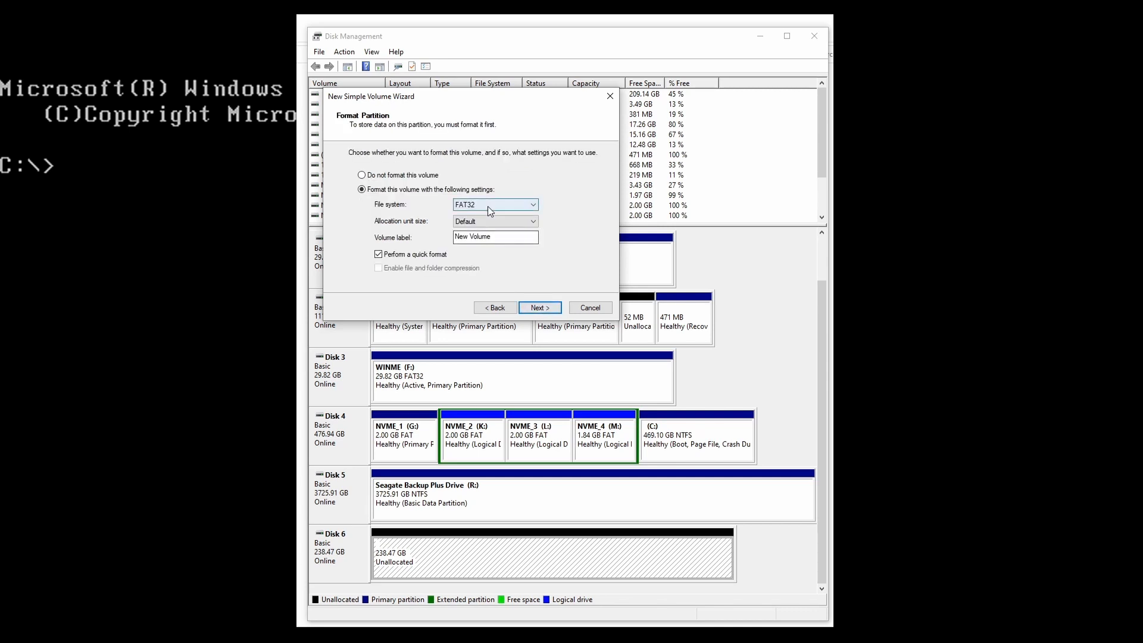
left_click(541, 308)
left_click(540, 308)
right_click(498, 548)
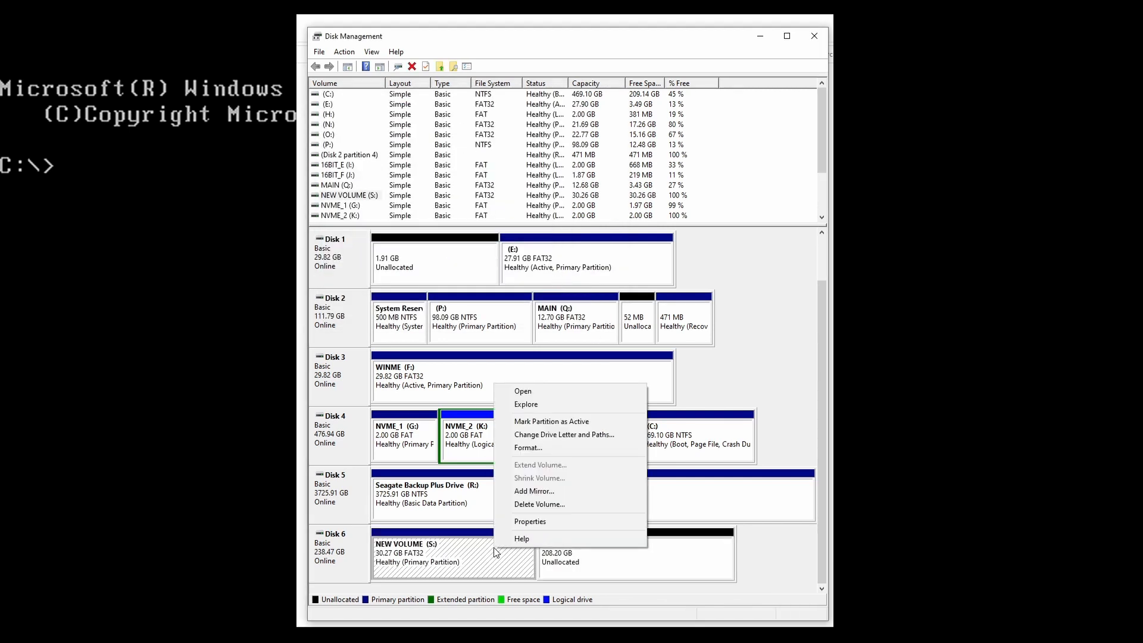
left_click(549, 421)
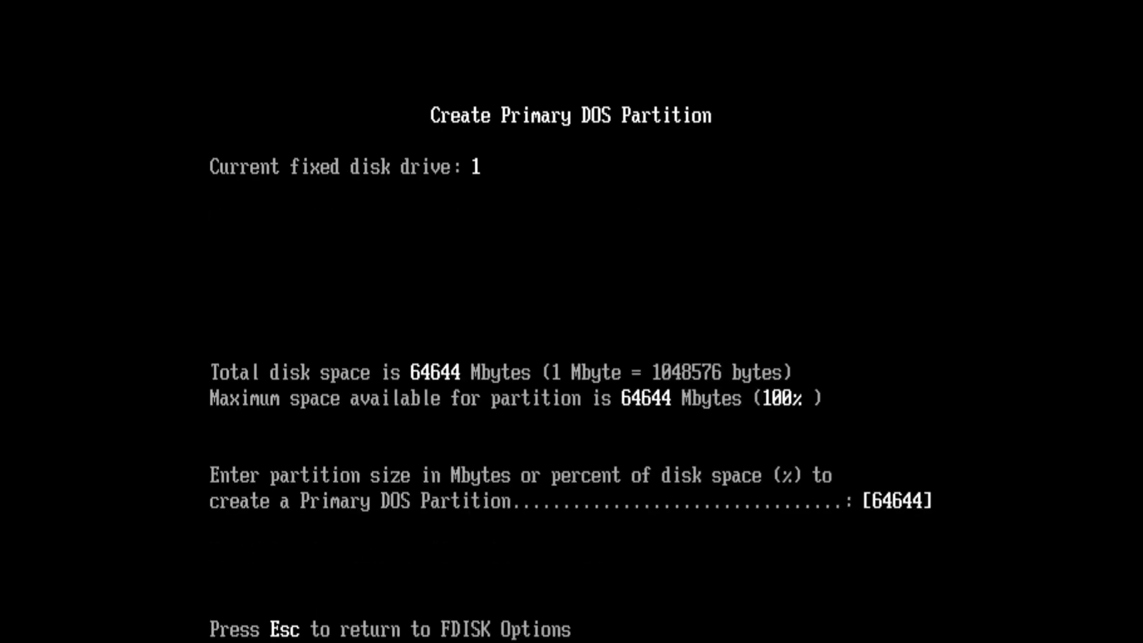
Create a primary DOS partition of 29999 Mbytes on fixed disk 1 in FDISK and return to its options
key("BackSpace")
type("29")
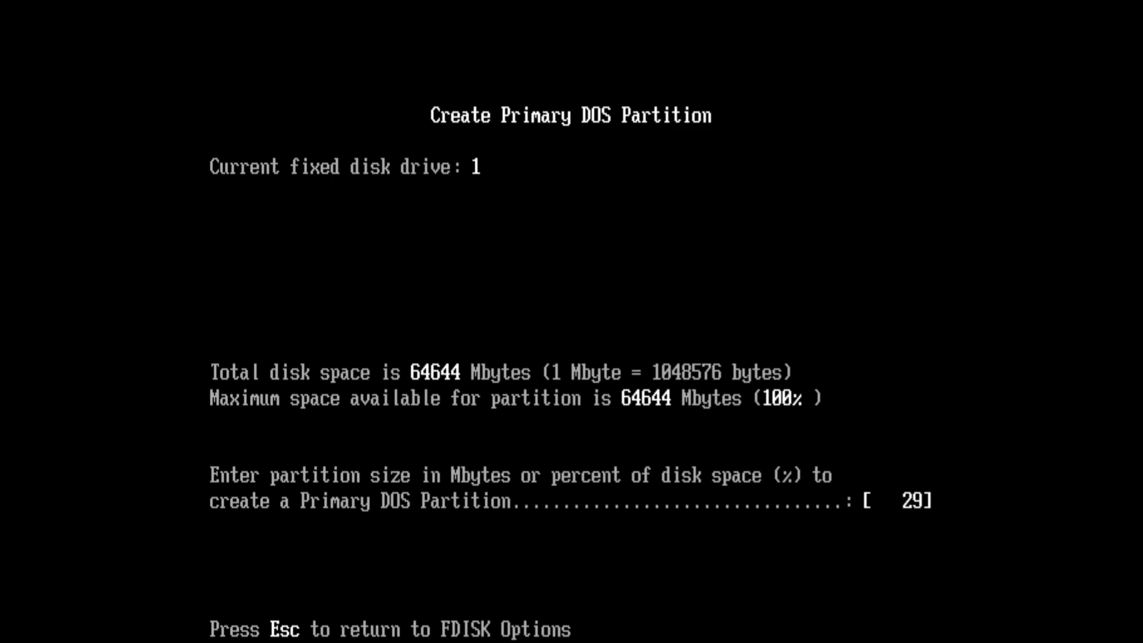
type("9999")
key("Return")
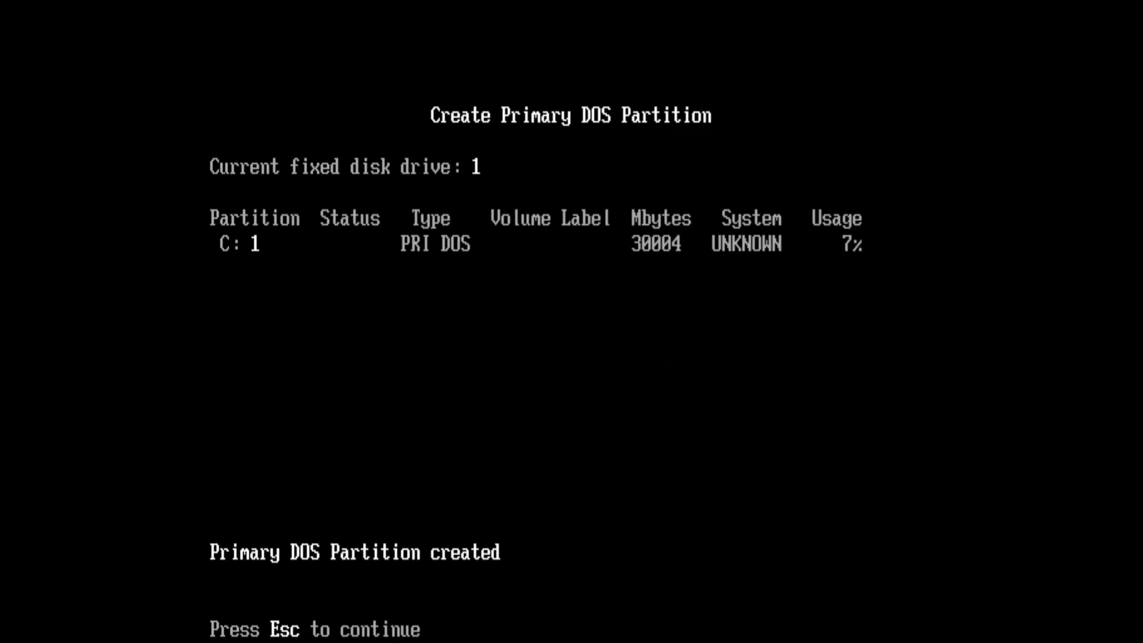
key("Escape")
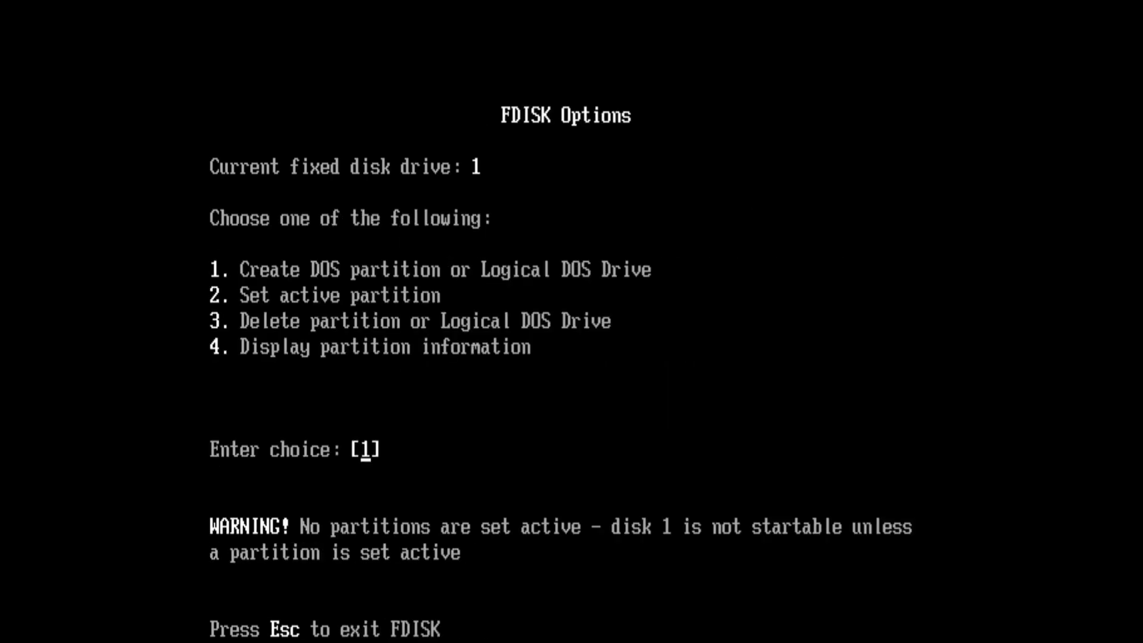
Set partition 1 on fixed disk 1 as the active partition and display the partition information
type("4")
type("2")
key("Return")
type("1")
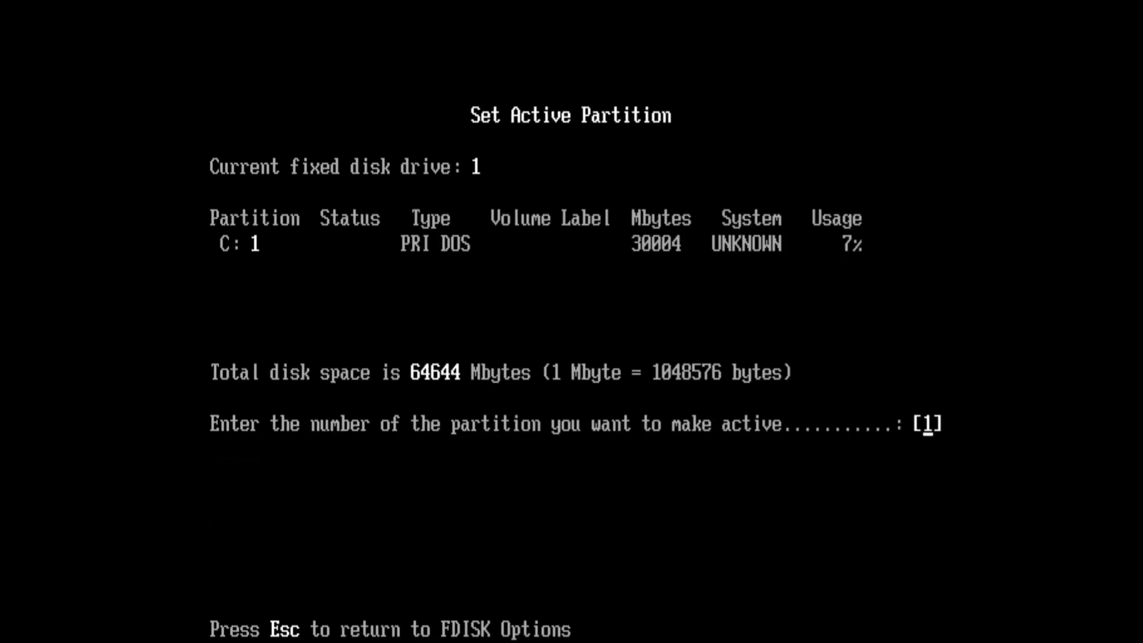
key("Return")
key("Escape")
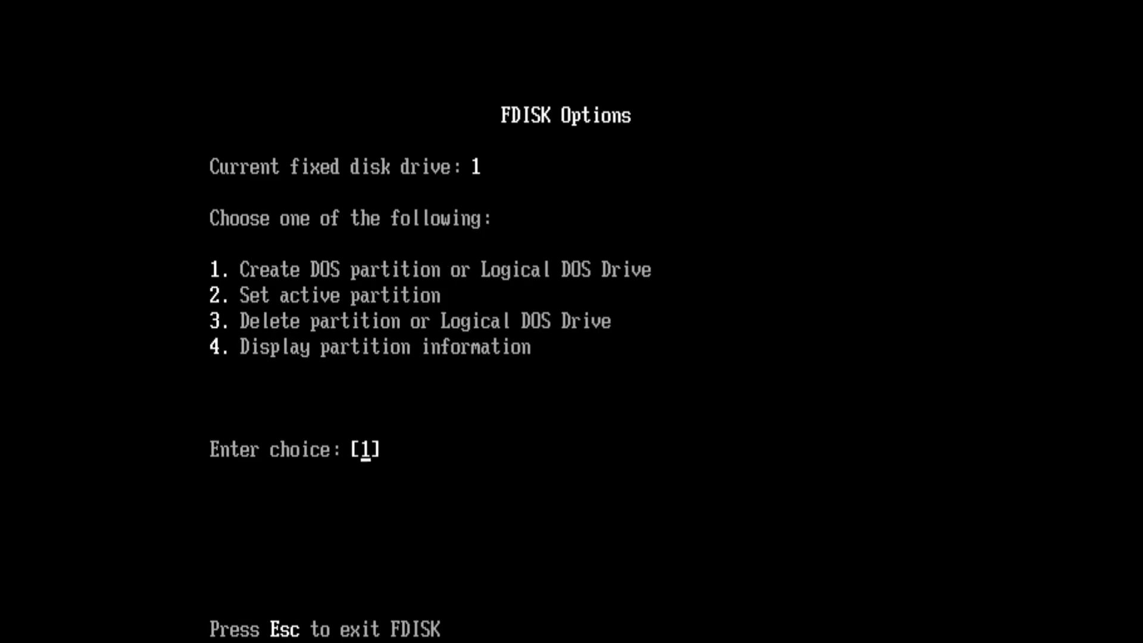
type("4")
key("Return")
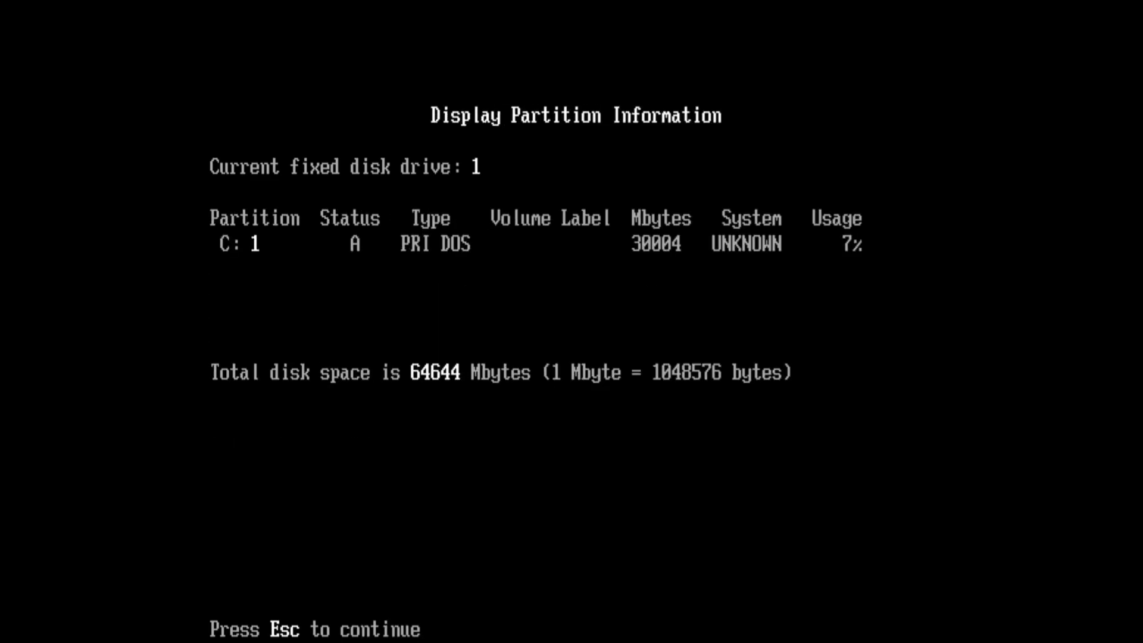
key("Escape")
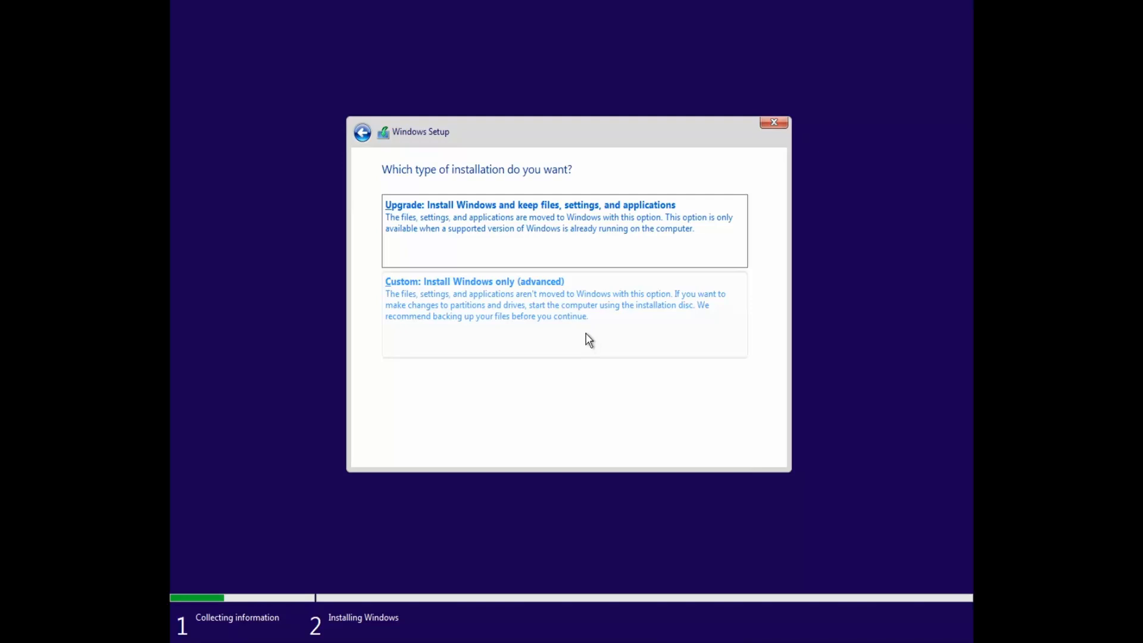
Choose Drive 0 Unallocated Space as the install location in Windows Setup and continue
left_click(584, 334)
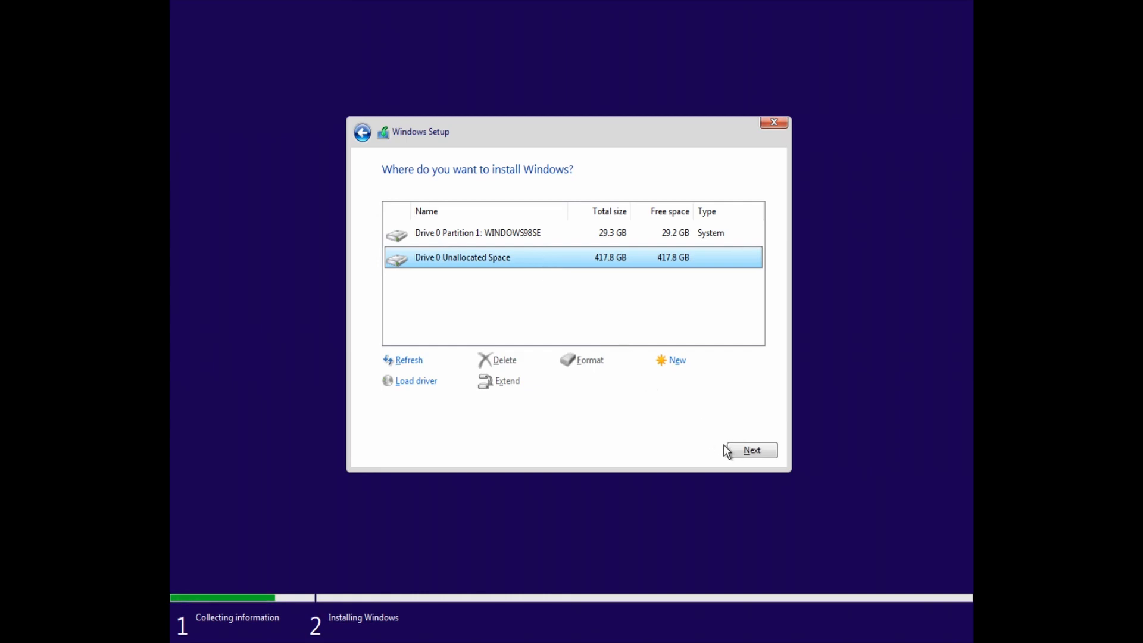
left_click(741, 456)
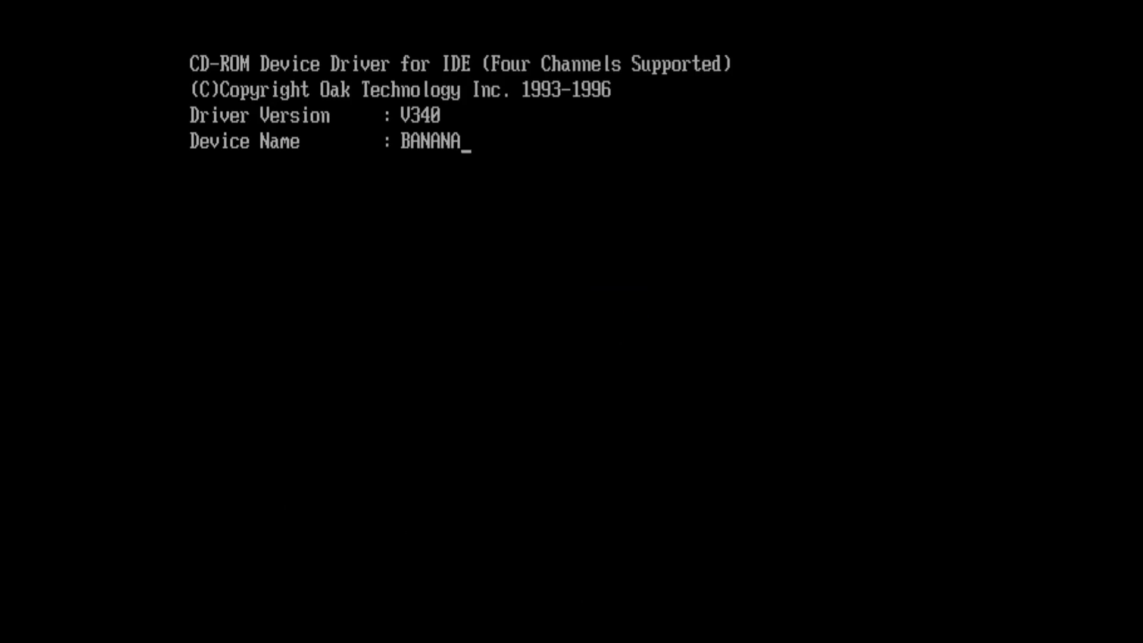
Try to list the directory of drive C, abort the read and clear the screen
type("c:")
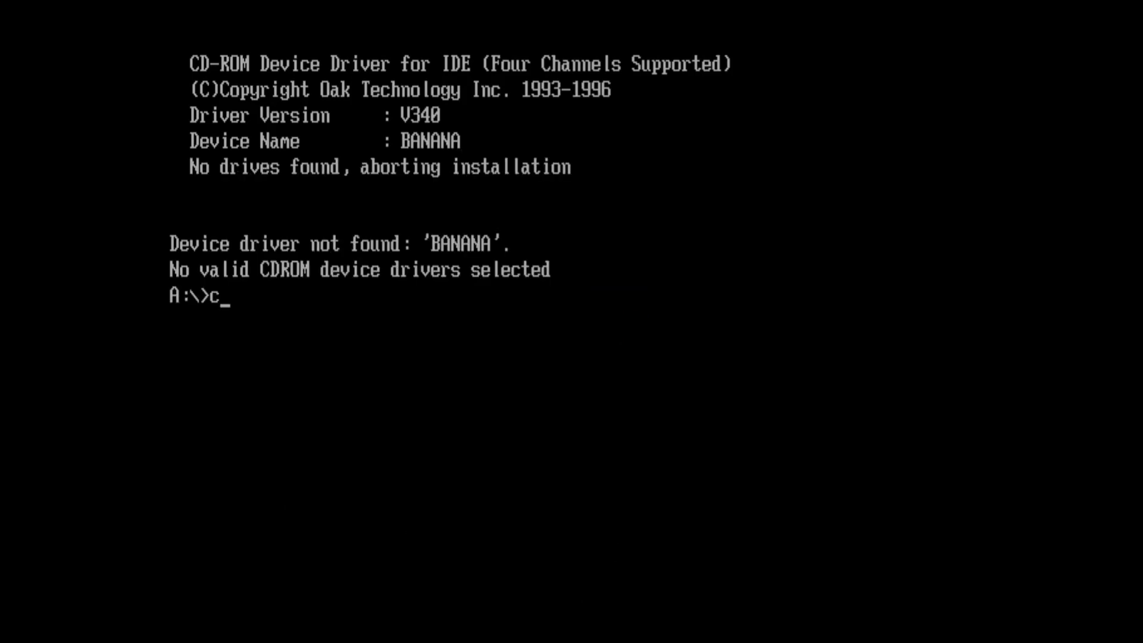
key("Return")
type("dir")
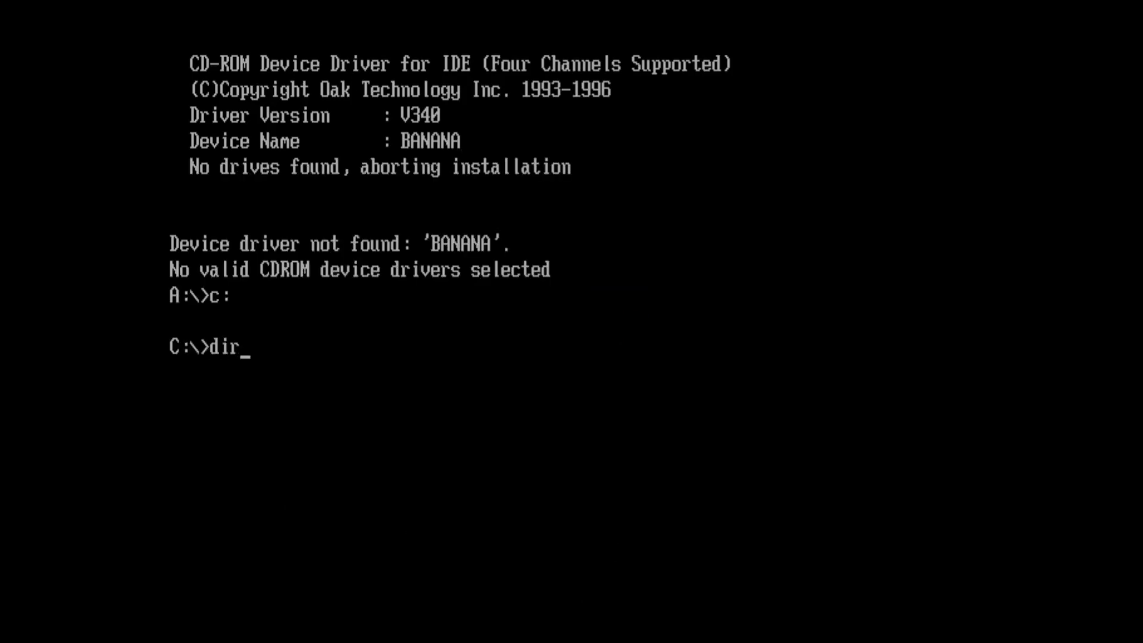
key("Return")
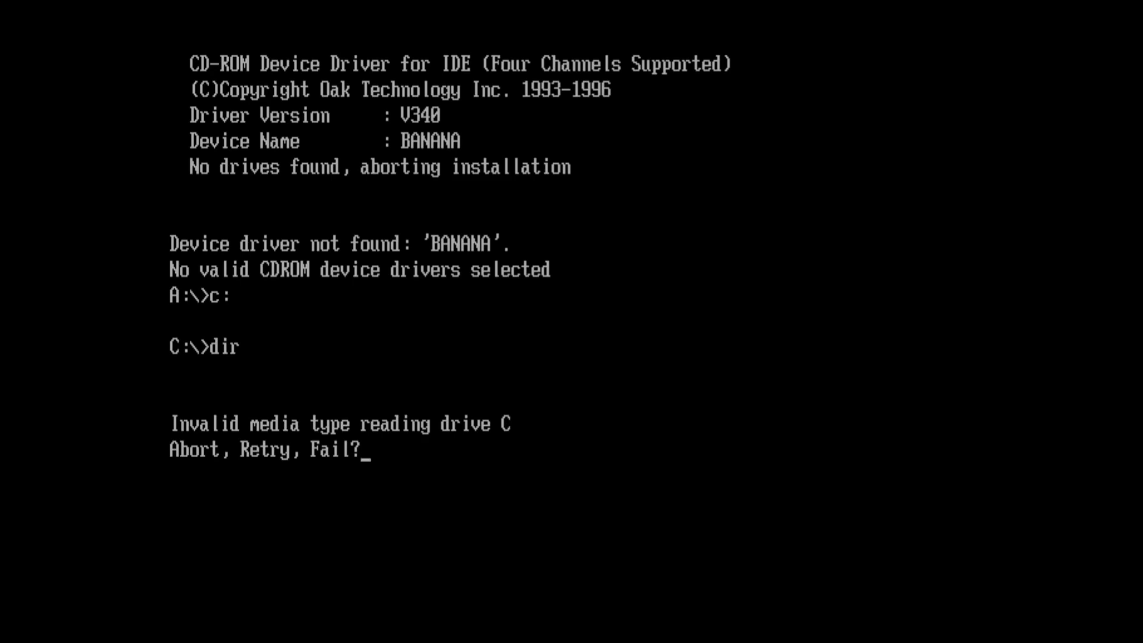
type("f")
key("Return")
type("a")
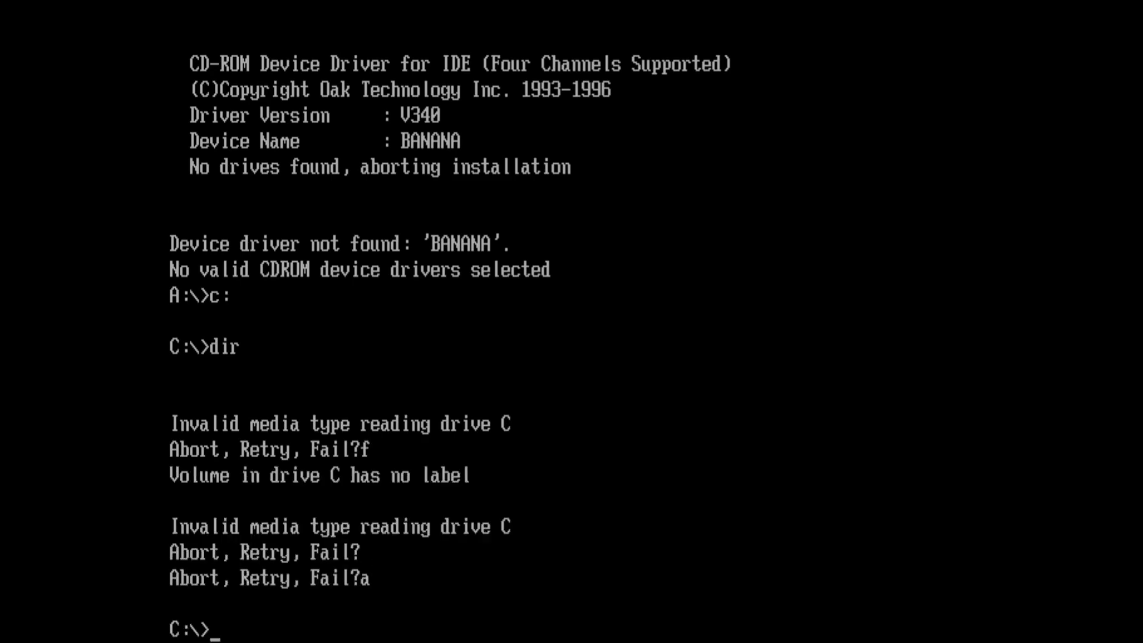
type("cls")
key("Return")
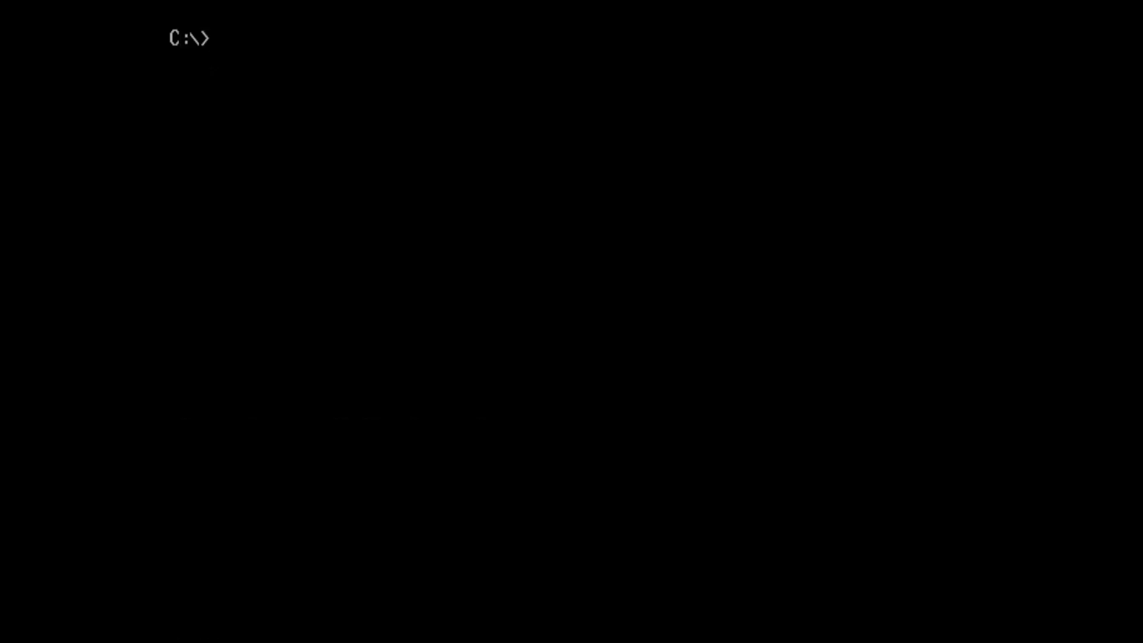
Format drive C from the A: prompt and give it the volume label Windows98SE
type("a:")
key("Return")
type("for")
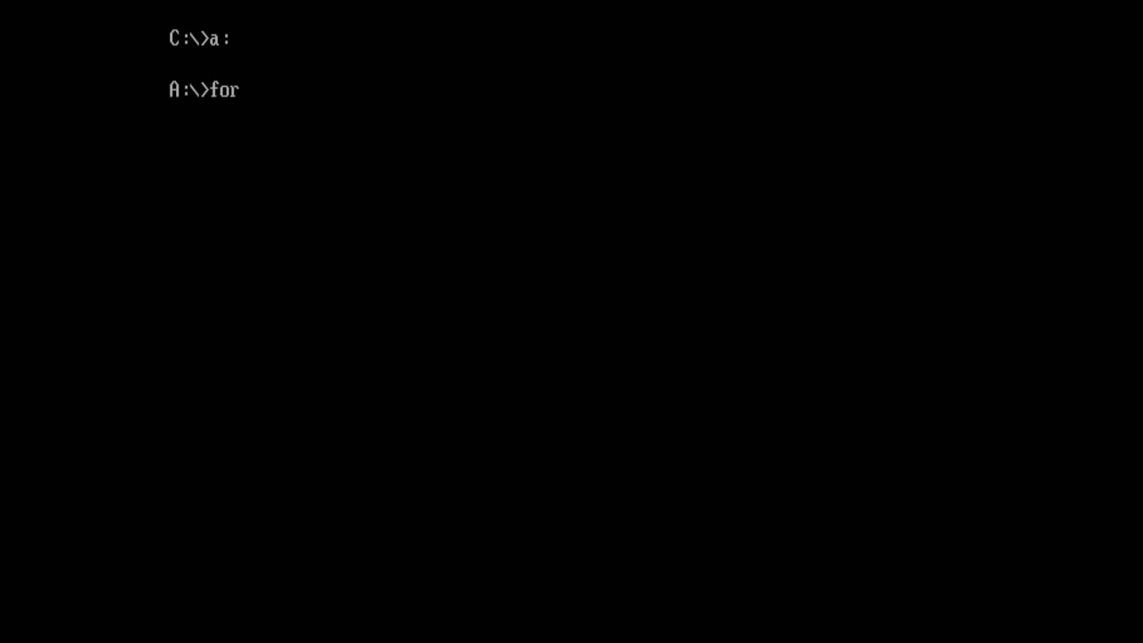
type("mat c:")
key("Return")
type("y")
key("Return")
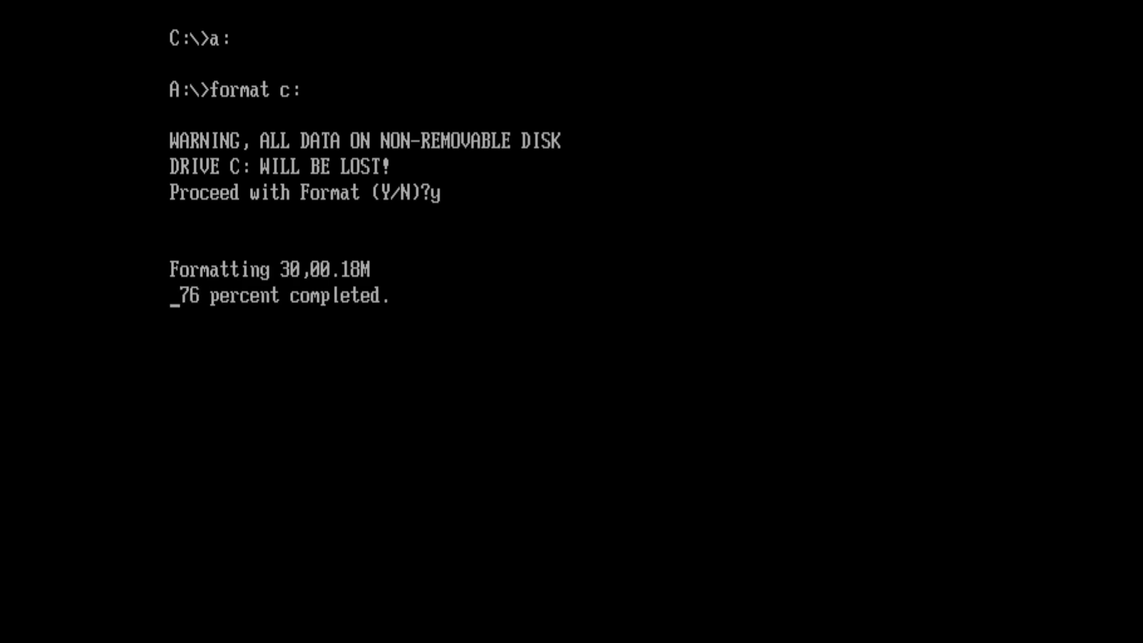
type("Windows98SE")
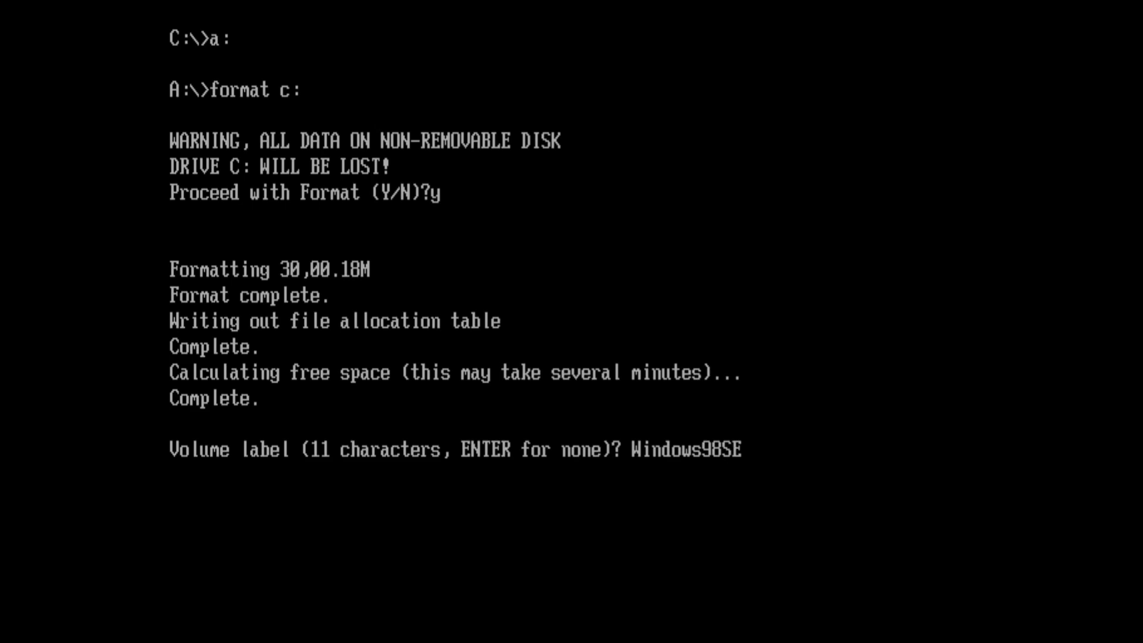
key("Return")
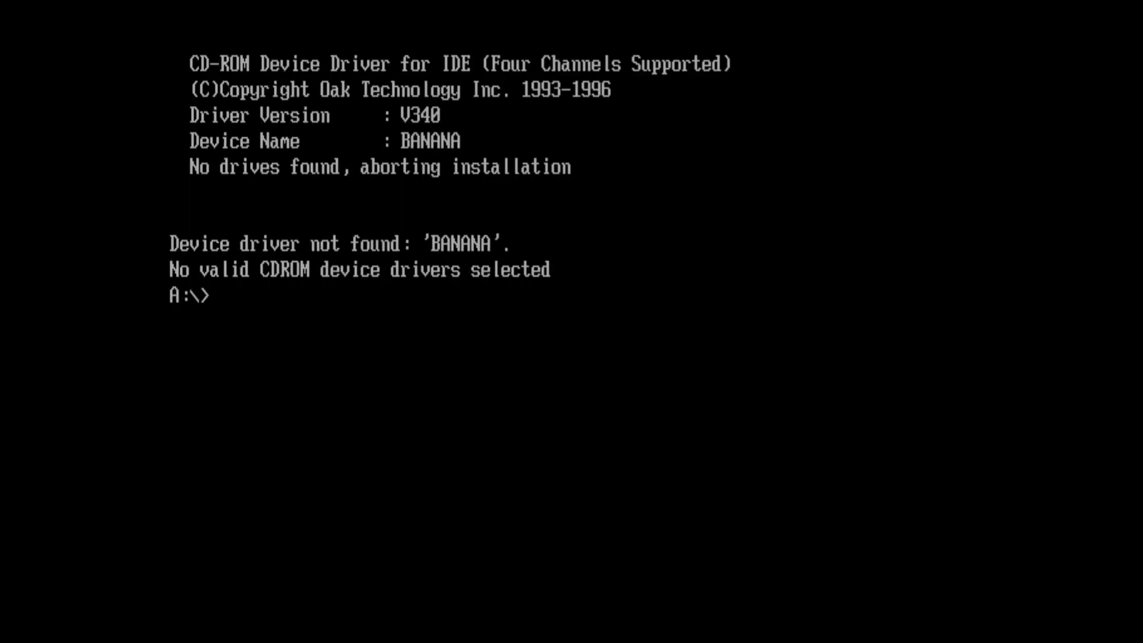
Transfer the system files to drive C with sys and list the drive's directory
type("sys c:")
key("Return")
type("c:")
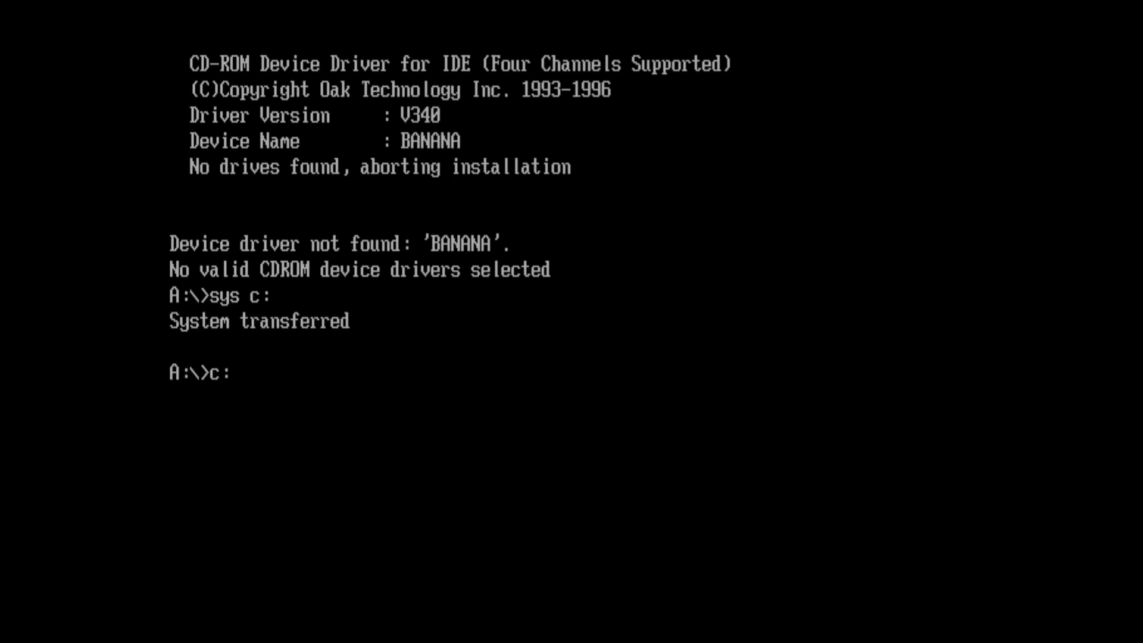
key("Return")
type("dir")
key("Return")
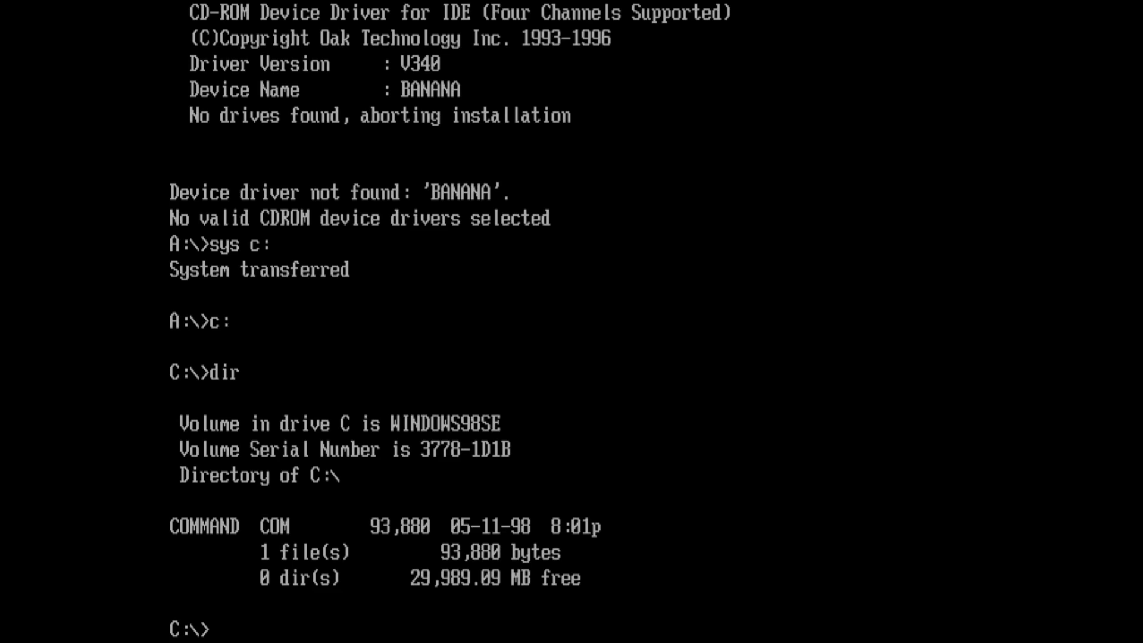
Copy himem.sys from drive A to drive C
type("a:")
key("Return")
type("co")
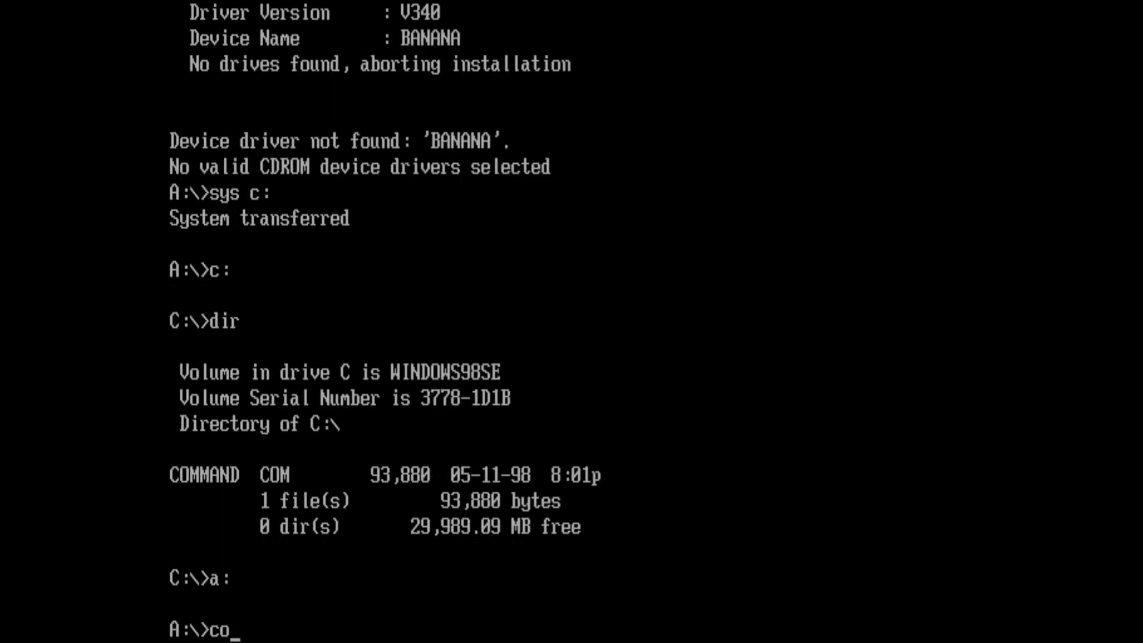
type("py himem.sys c:")
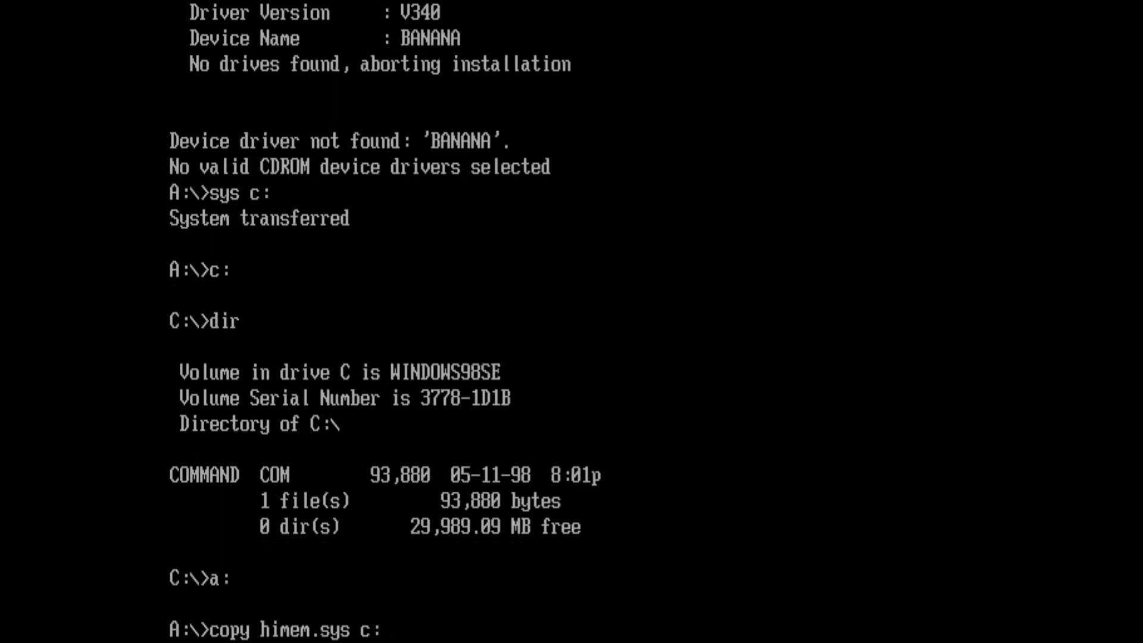
key("Return")
Try to copy edit.exe from drive A to drive C, and copy edit.com instead
type("copy edit.exe c:")
key("Return")
type("copy edit.com c")
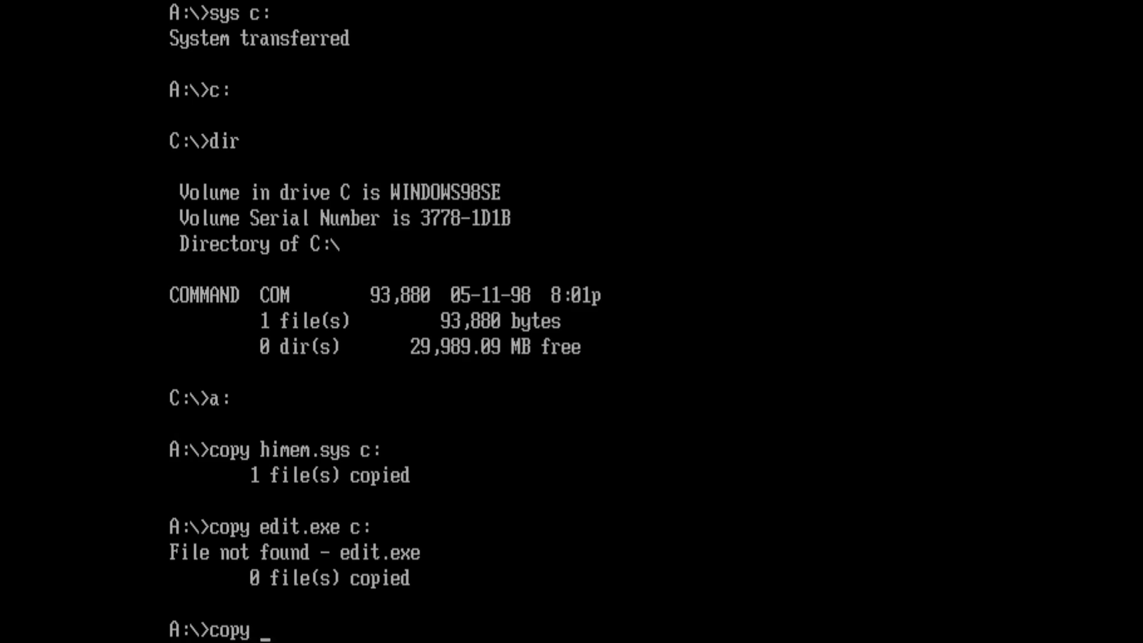
type(":")
key("Return")
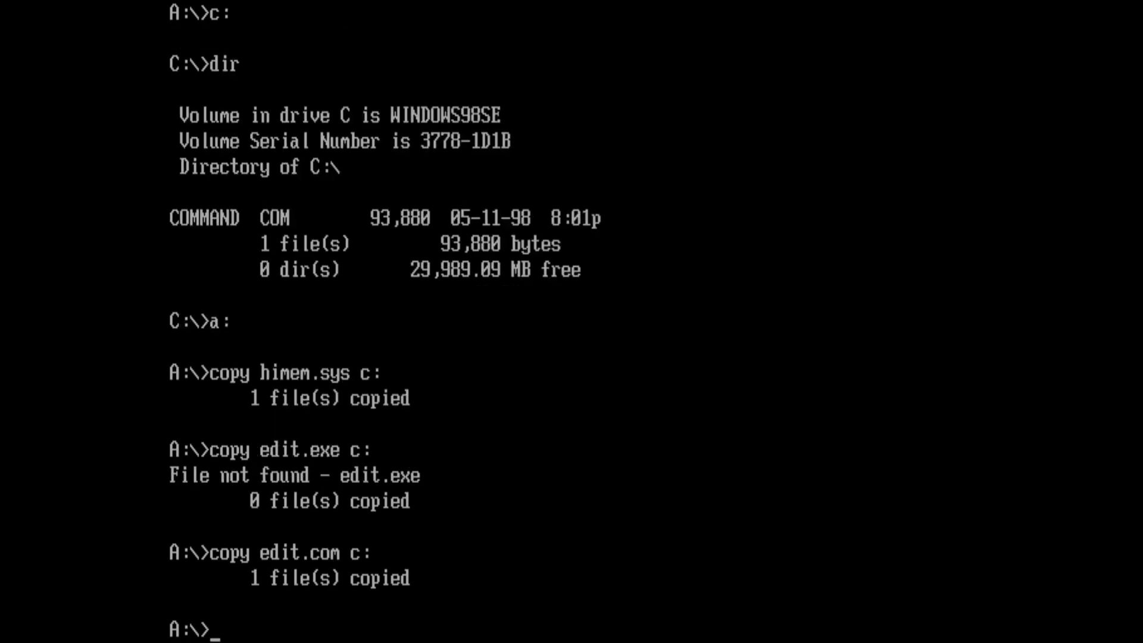
List the root directory of drive C and create a directory named CD on it
type("c:")
key("Return")
type("dir")
key("Return")
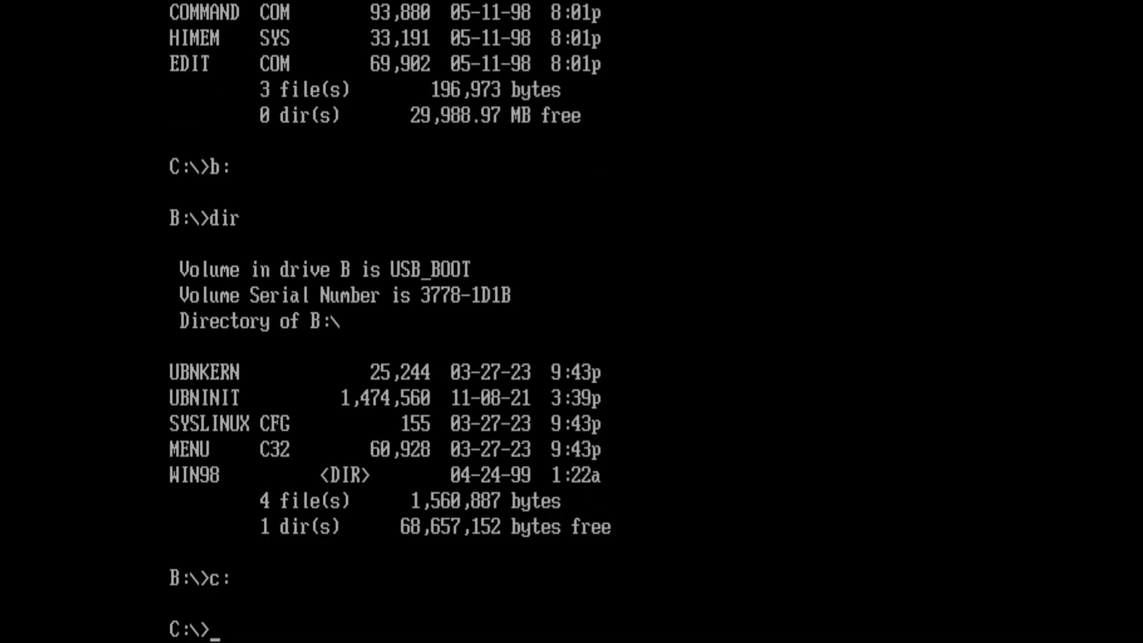
type("MD CD")
key("Return")
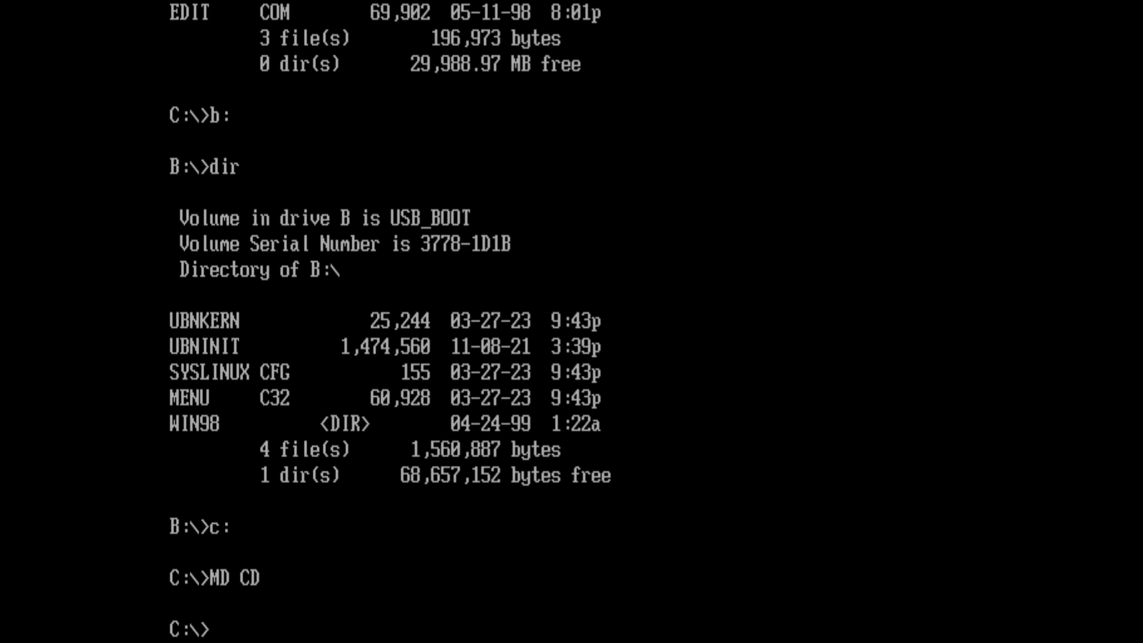
Copy all files from the WIN98 directory on drive B to C:\CD and list the root of drive C
type("b:")
key("Return")
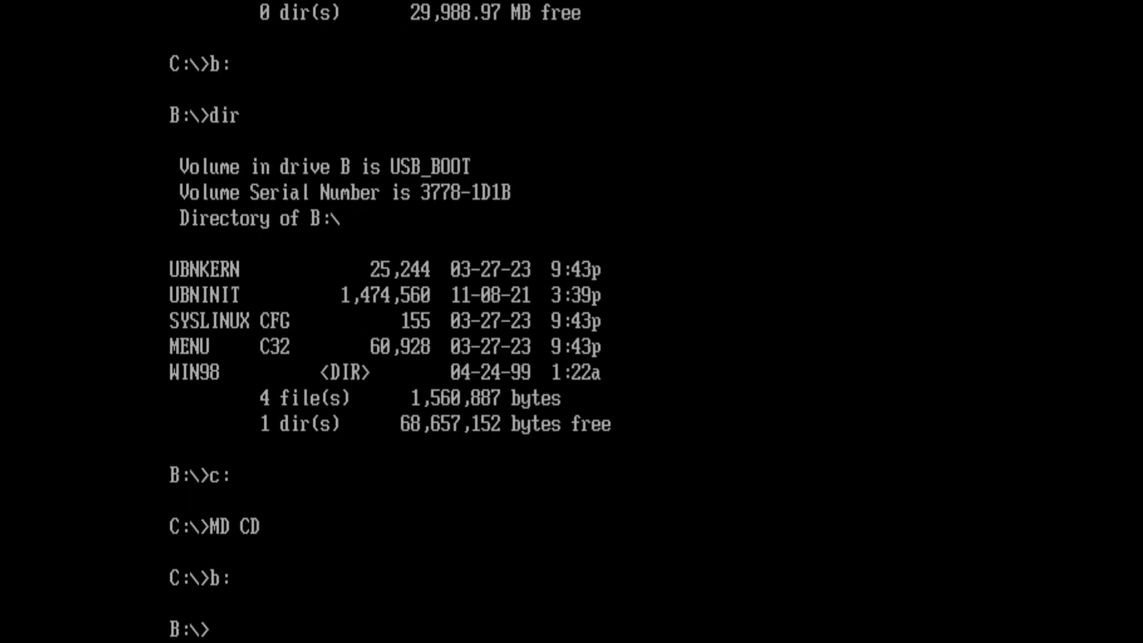
type("cd win98")
key("Return")
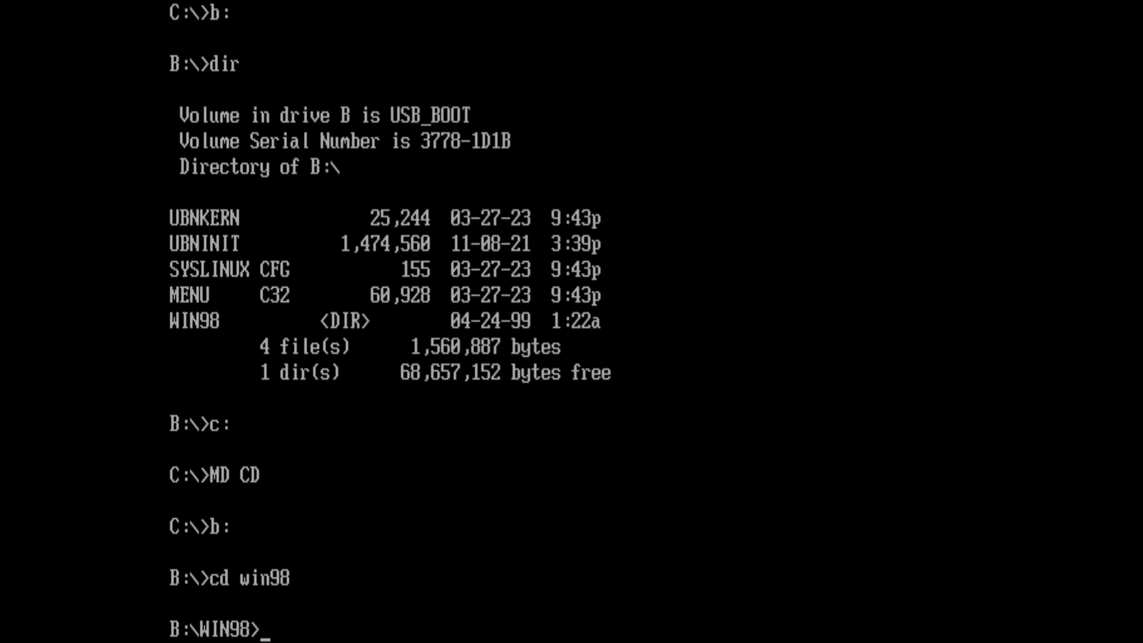
type("copy *.*")
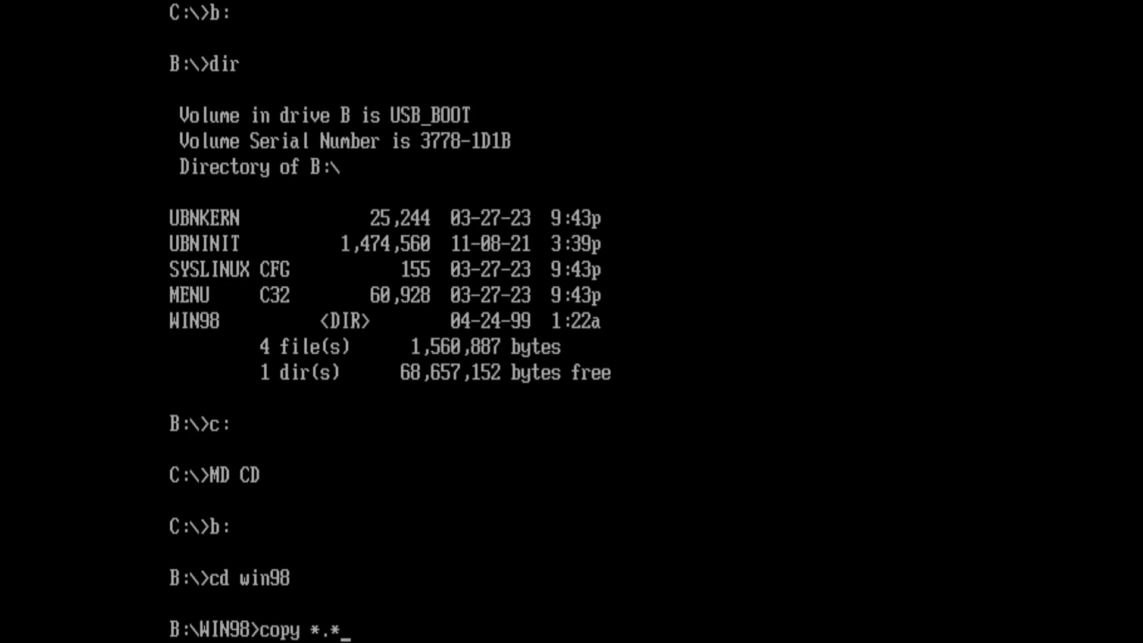
type(" c:\\cd")
key("Return")
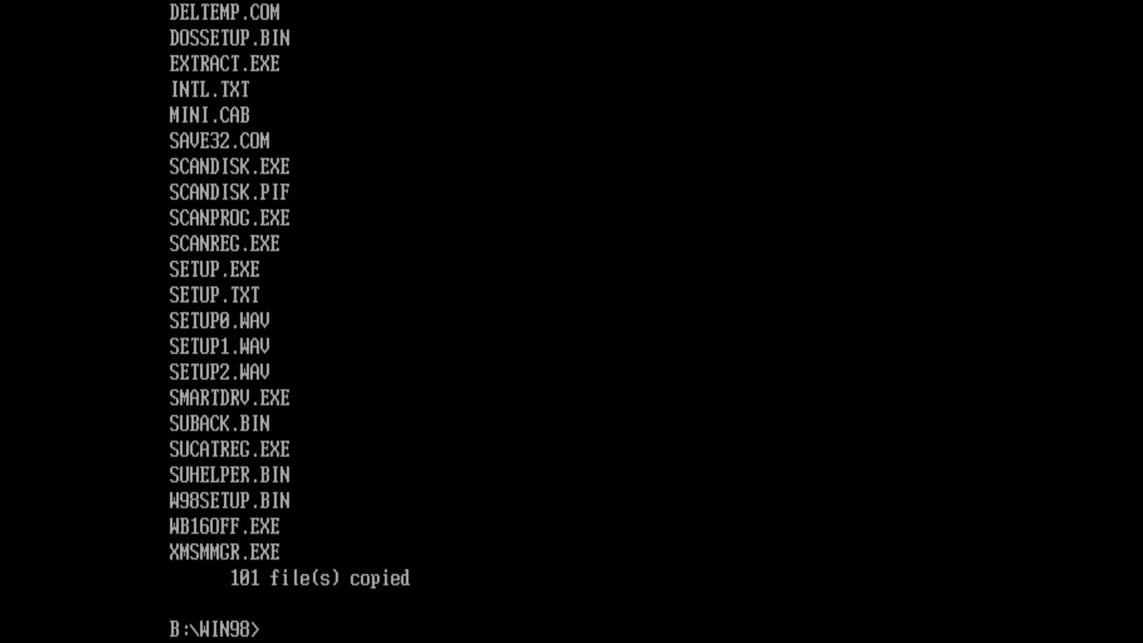
type("c:")
key("Return")
type("dir")
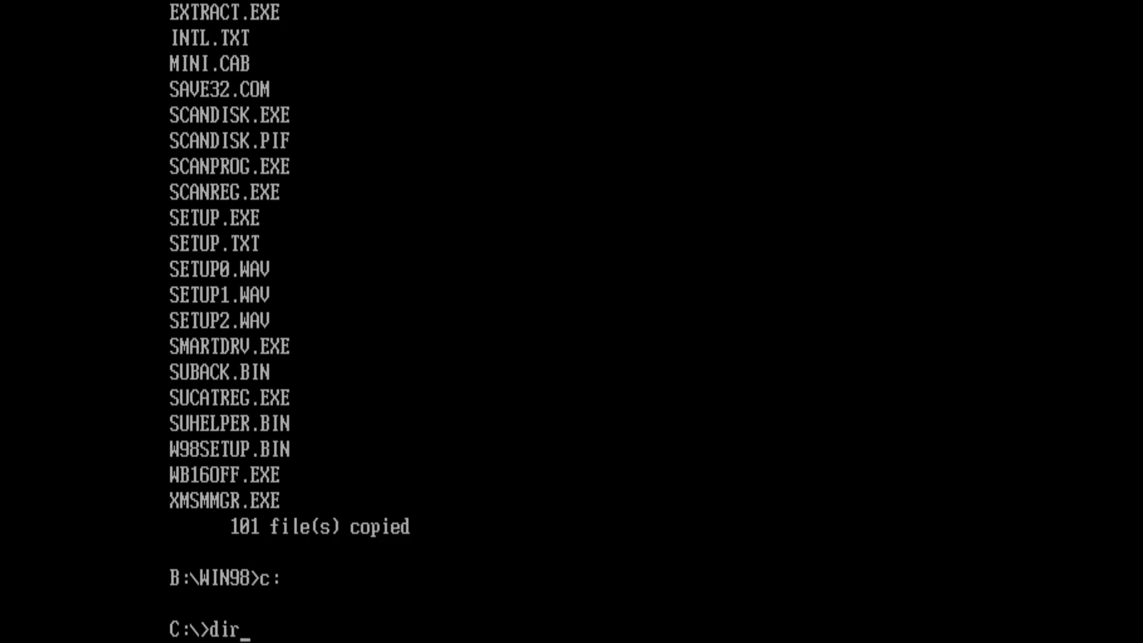
key("Return")
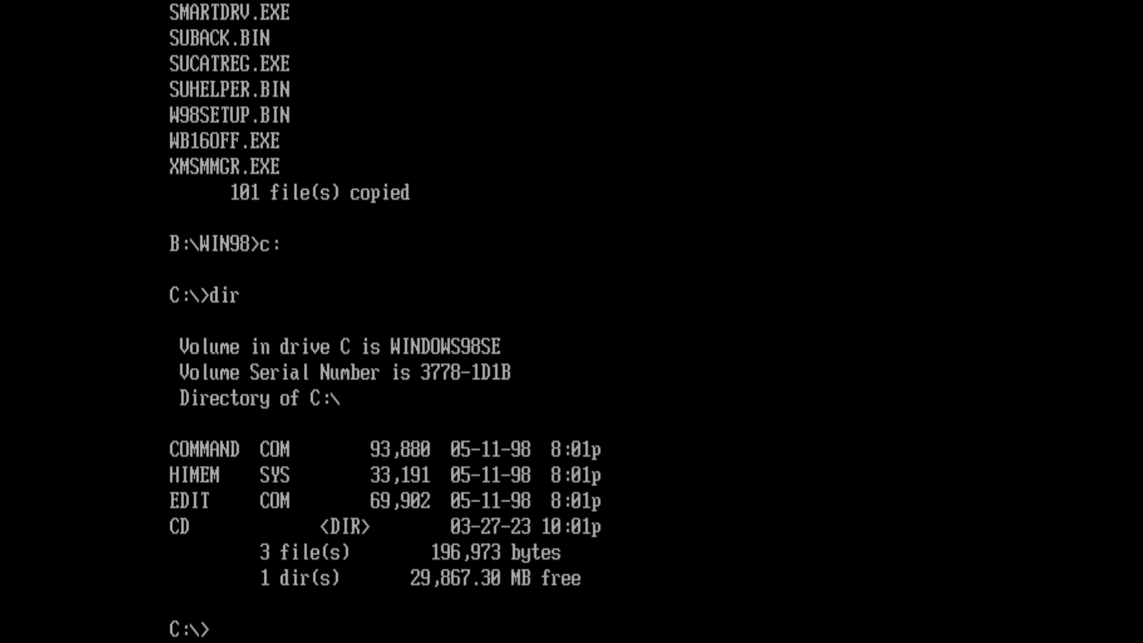
type("we are doing ")
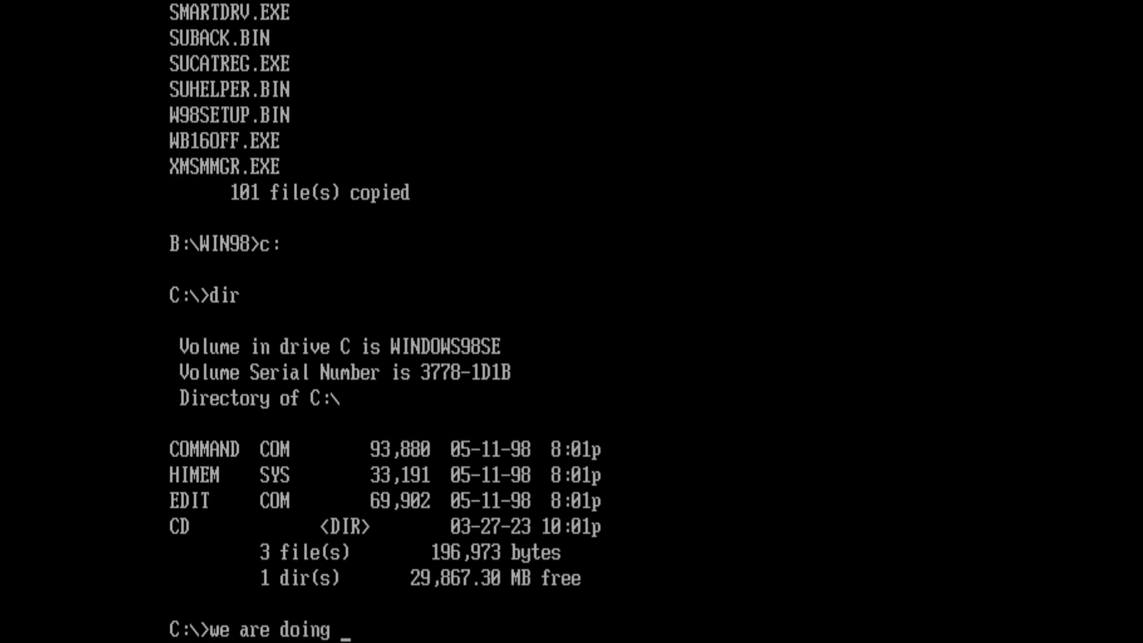
type("great!")
key("BackSpace")
key("BackSpace")
key("BackSpace")
key("BackSpace")
key("BackSpace")
key("BackSpace")
key("BackSpace")
key("BackSpace")
key("BackSpace")
key("BackSpace")
key("BackSpace")
key("BackSpace")
key("BackSpace")
key("BackSpace")
key("BackSpace")
key("BackSpace")
key("BackSpace")
key("BackSpace")
key("BackSpace")
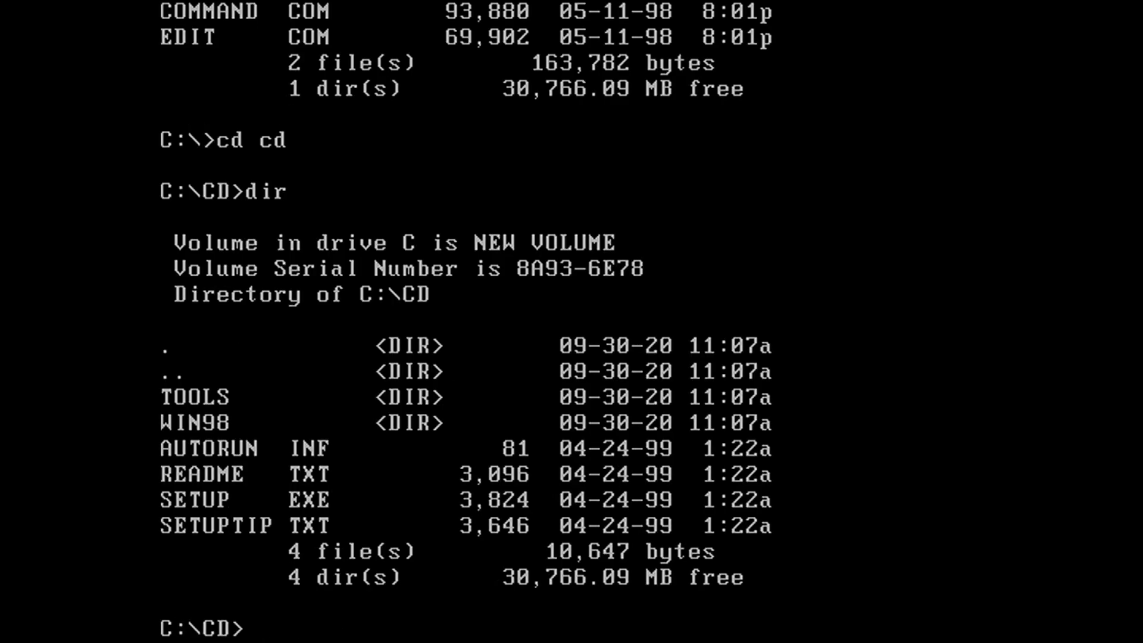
Display the Setup options in C:\CD and try running Setup with the /is switch to skip ScanDisk
type("setup /?")
key("Return")
type("setup /is")
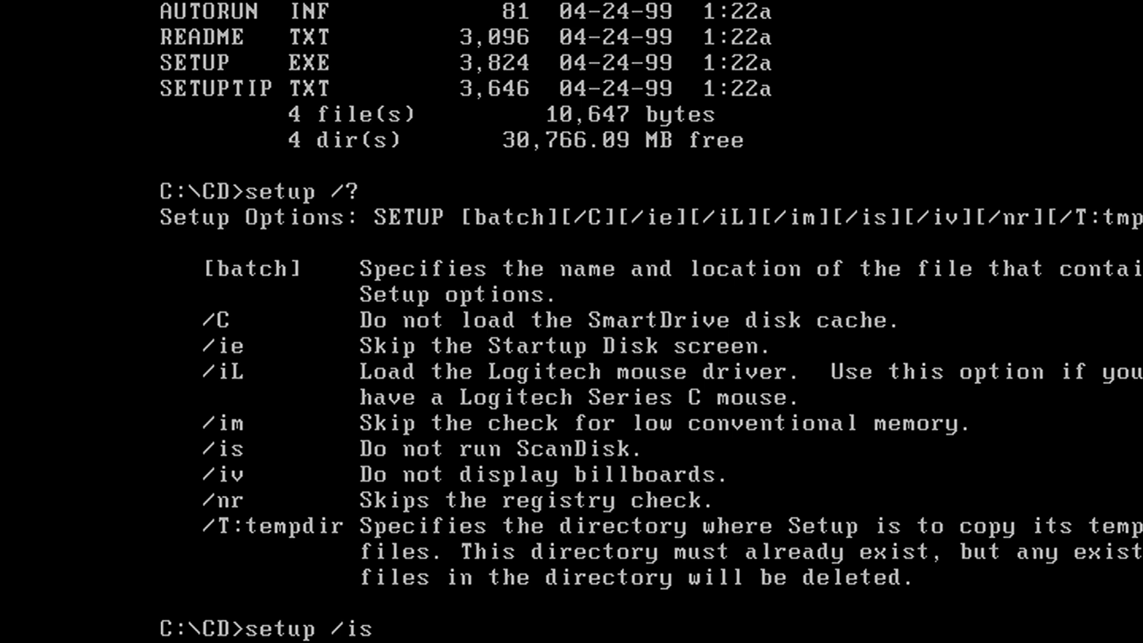
key("Return")
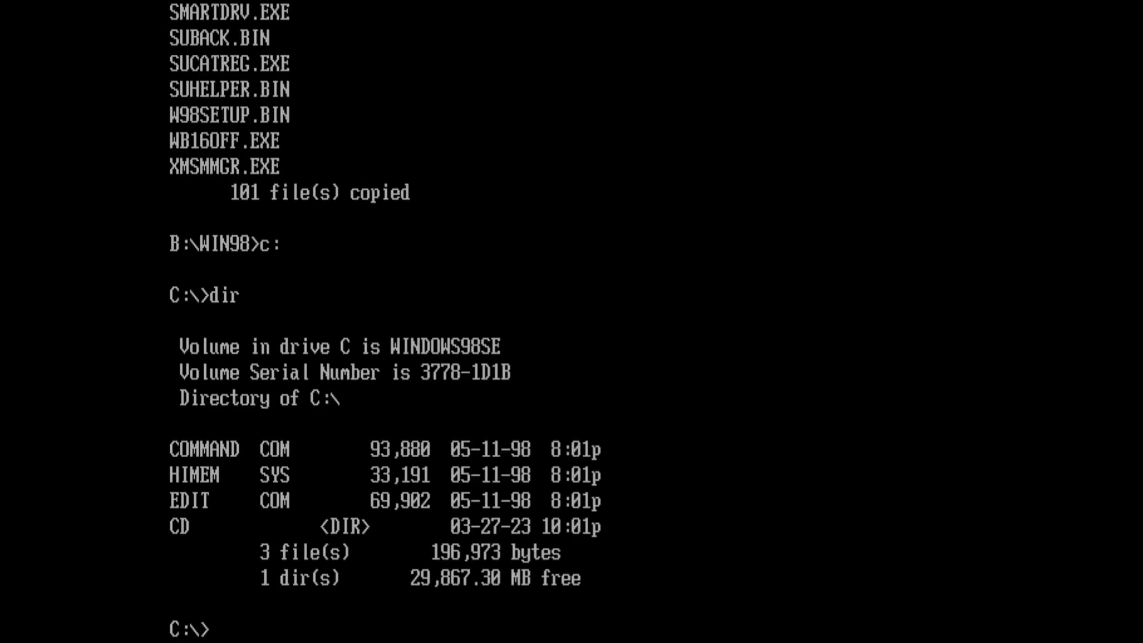
Open a config.sys file in the root of drive C with the edit command
type("edit config.s")
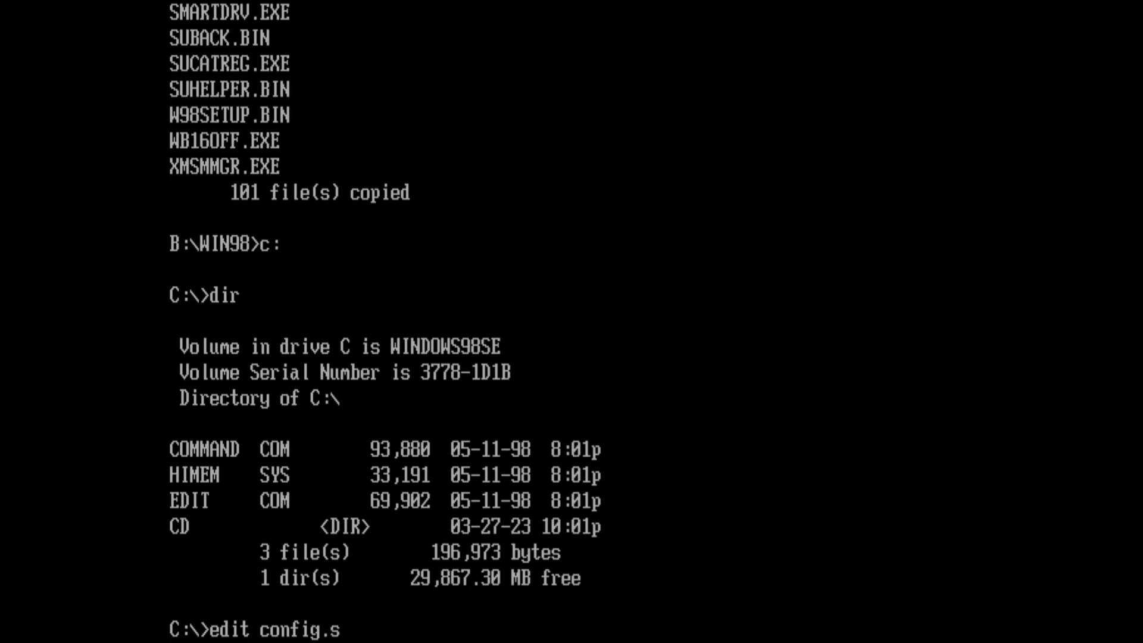
type("yts")
key("BackSpace")
key("BackSpace")
type("s")
key("Return")
Enter the line "device = himem.sys /M:1 /V" in CONFIG.SYS
type("de")
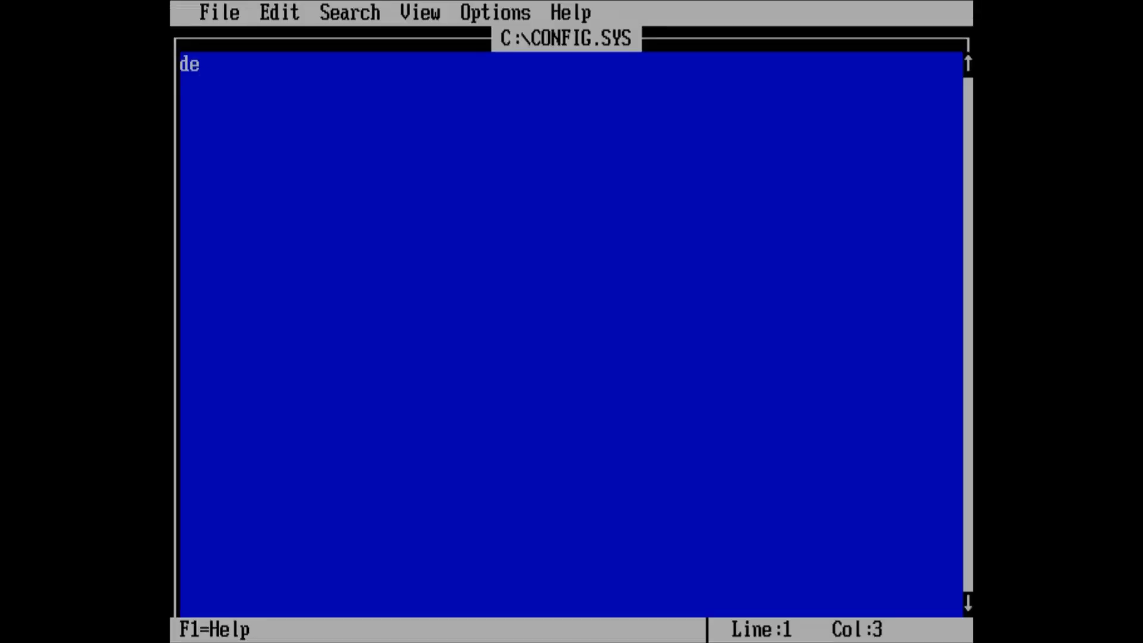
type("vice")
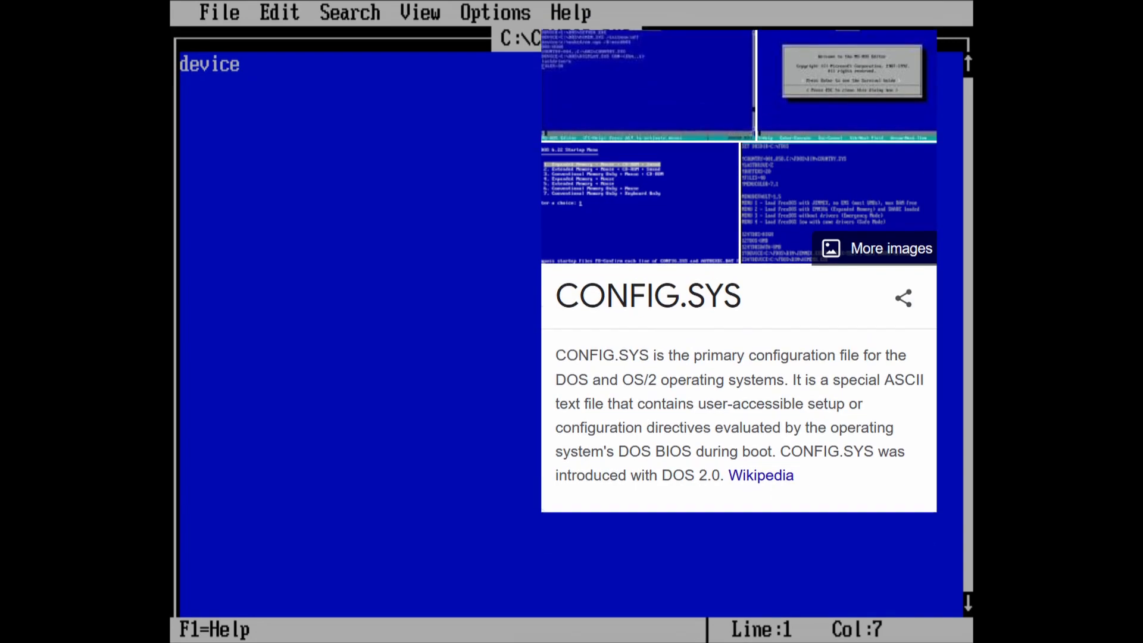
type(" = ho")
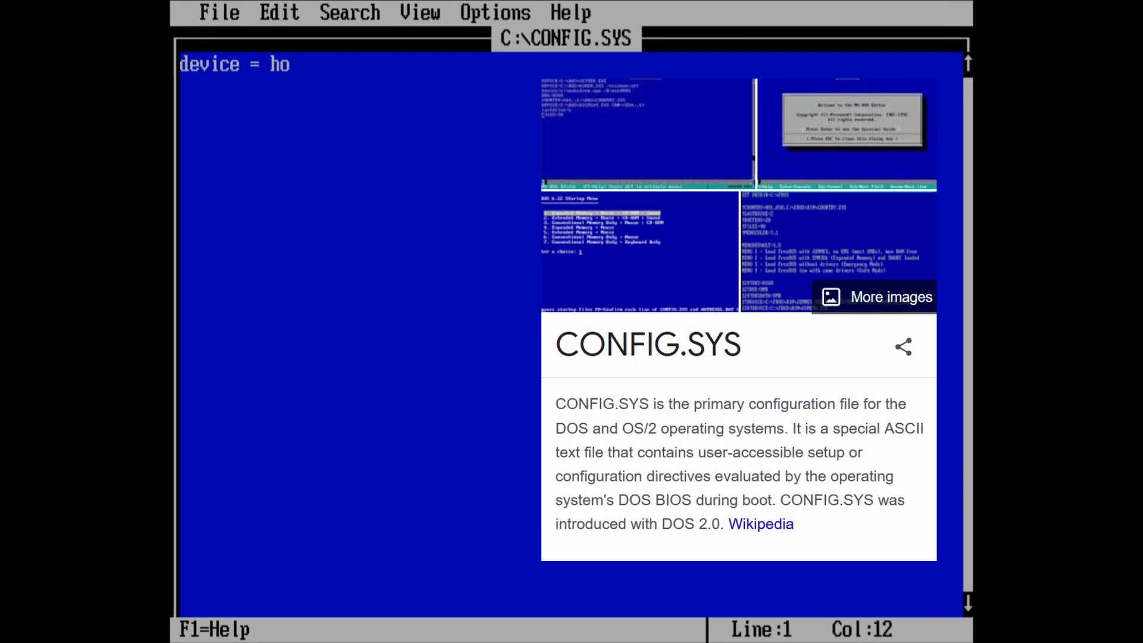
key("BackSpace")
type("imem")
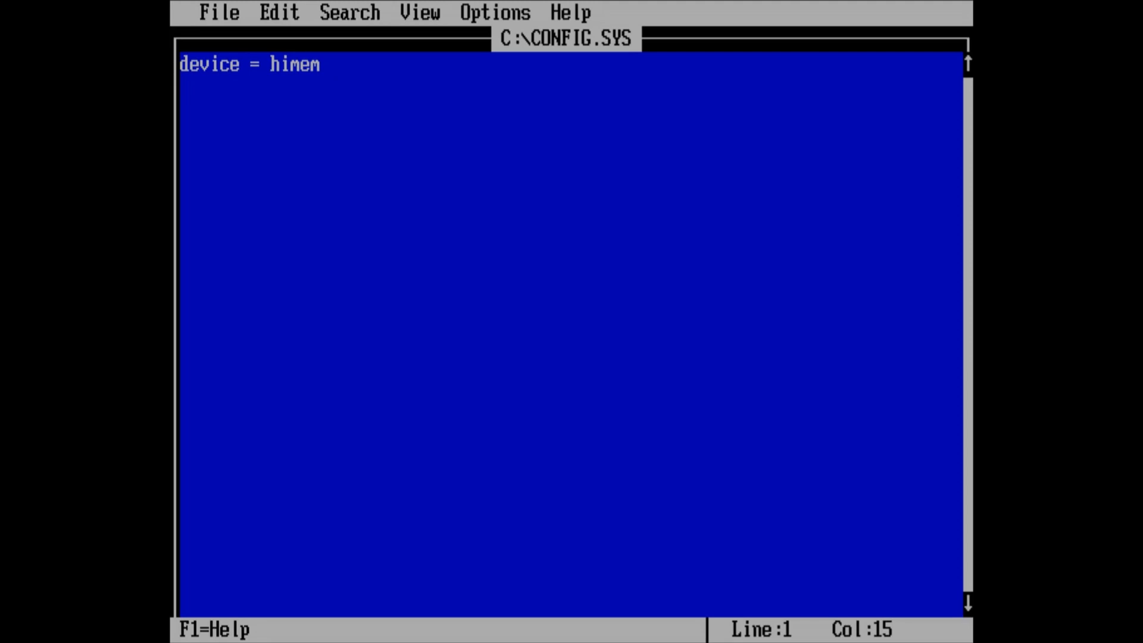
type(".s")
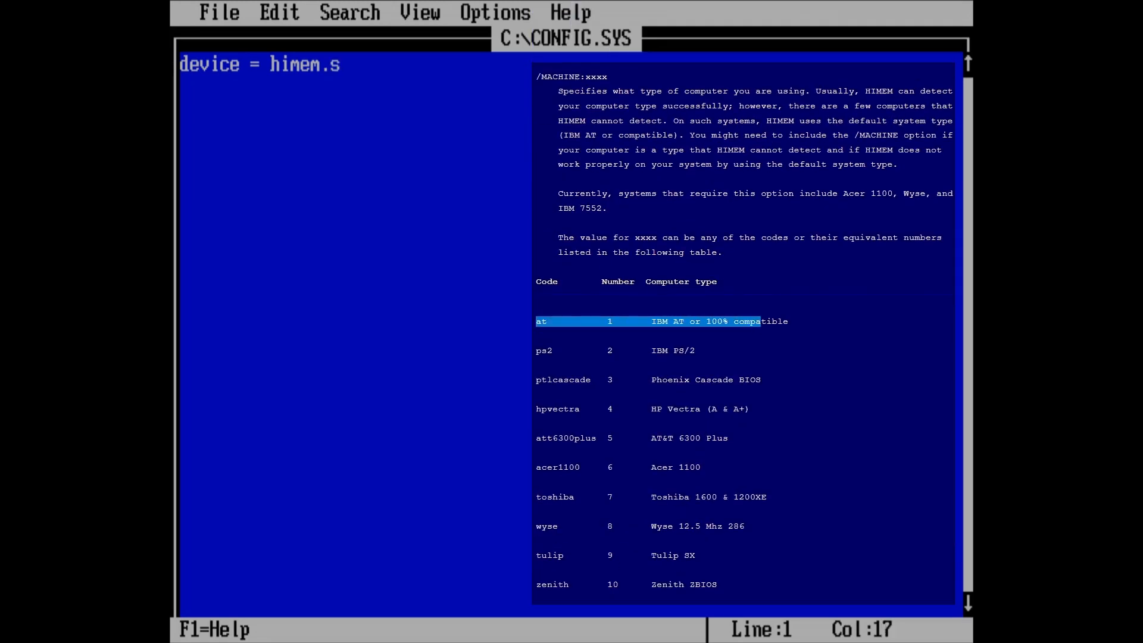
type("ys /")
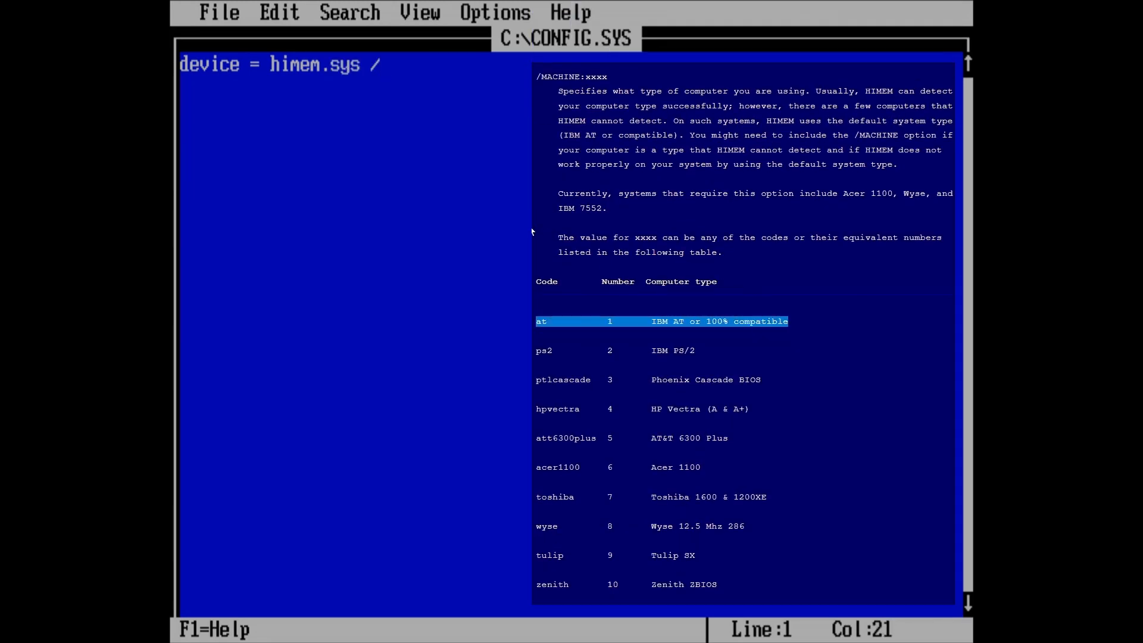
type("M:1 /V")
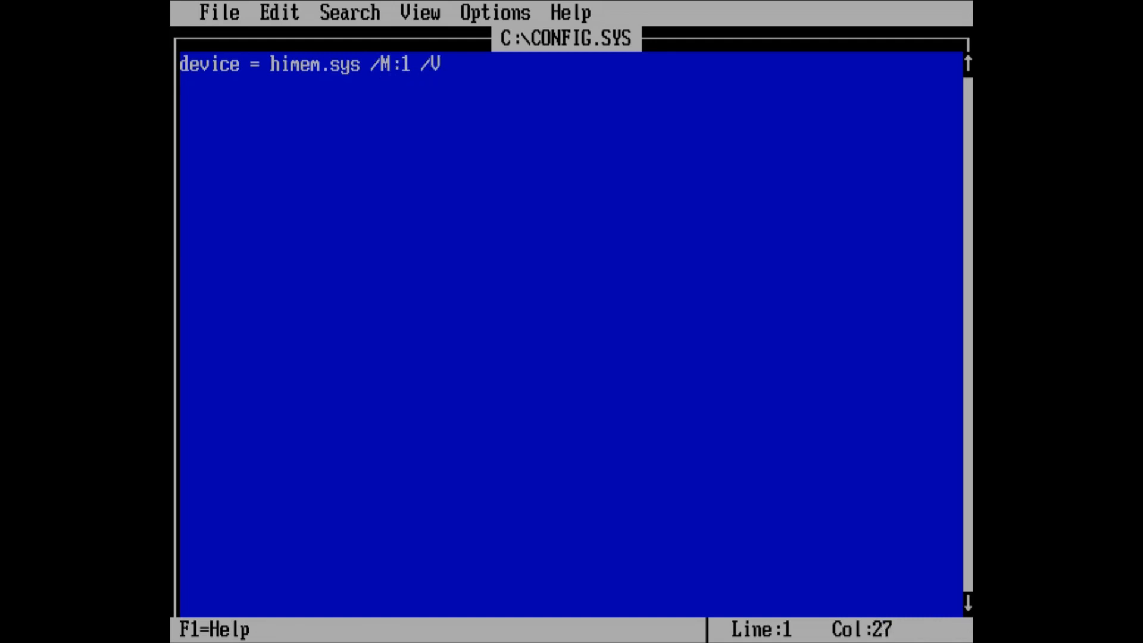
Save CONFIG.SYS and exit the editor
key("alt+f")
key("s")
key("alt+f")
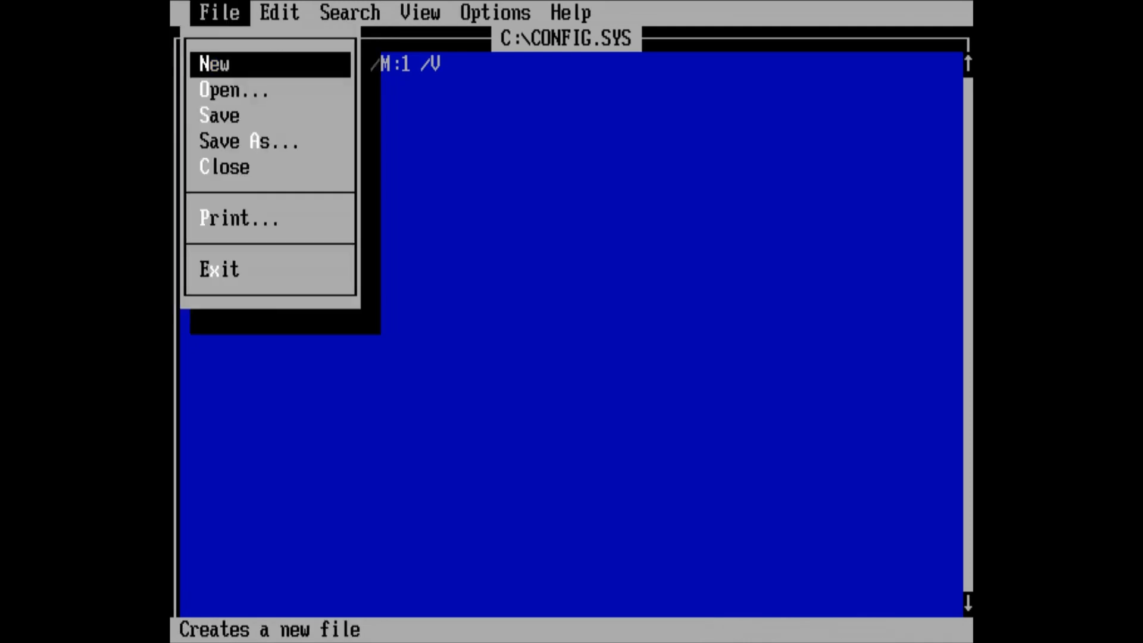
key("x")
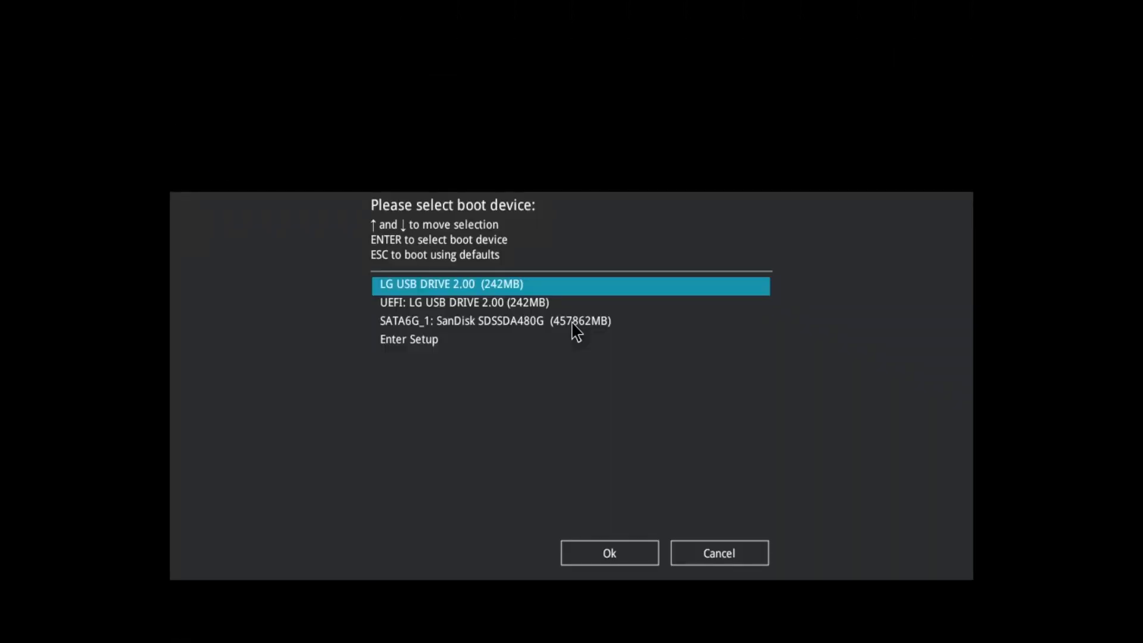
Boot from the SATA6G_1 SanDisk drive and run Setup with the /is switch from C:\CD
key("Down")
key("Down")
key("Down")
key("Up")
key("Up")
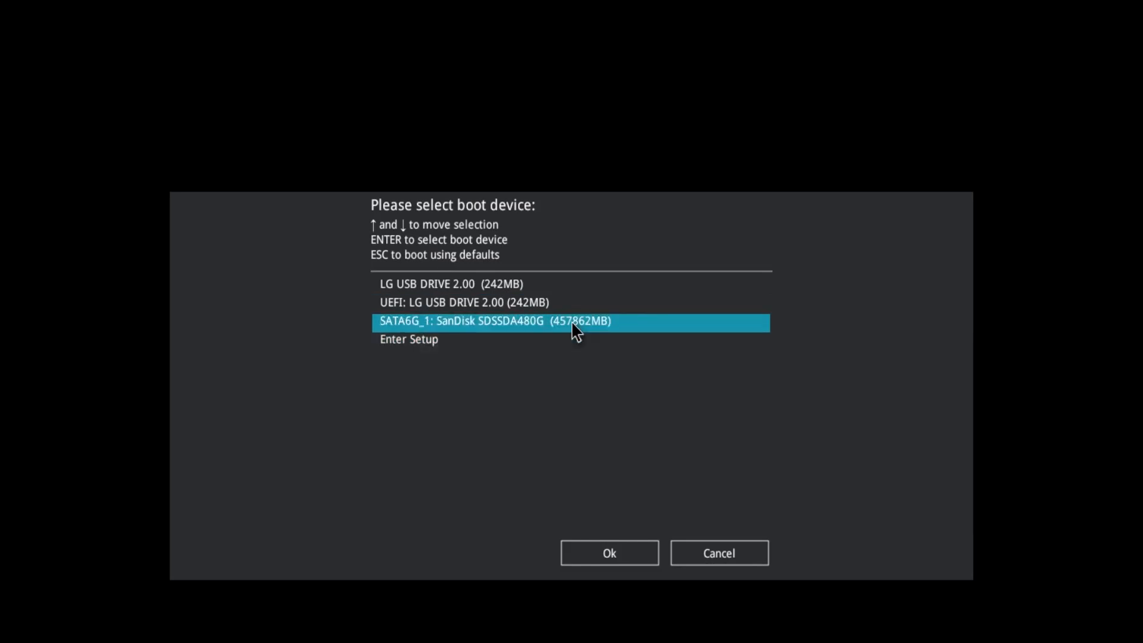
key("Up")
key("Down")
key("Down")
key("Return")
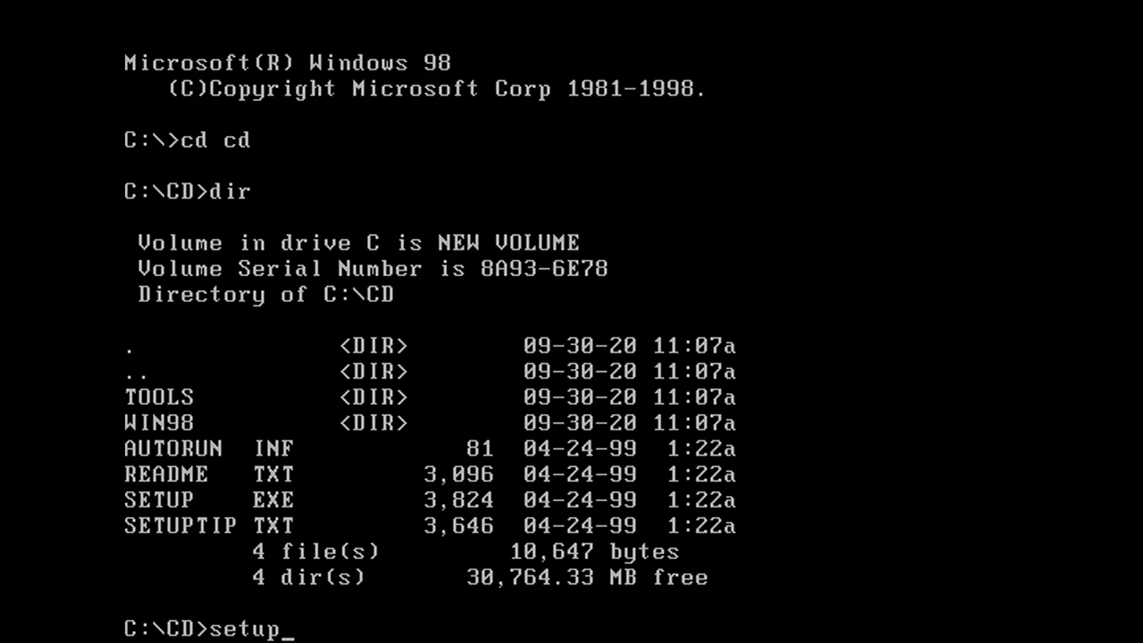
type("/is")
key("Return")
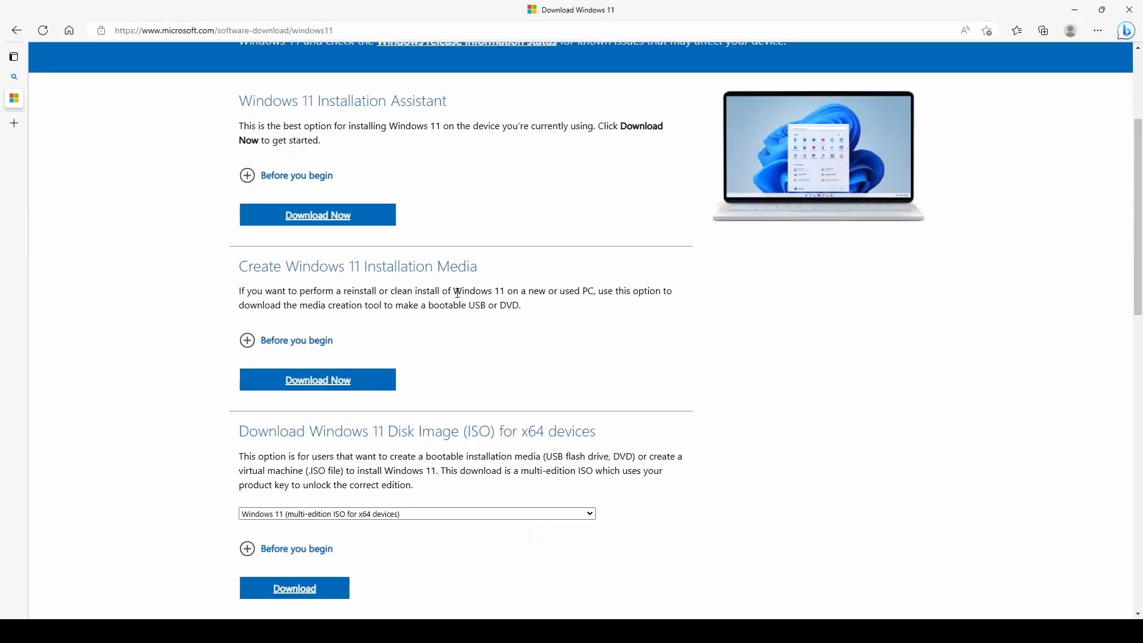
Download the 64-bit English Windows 11 disk image from Microsoft's Windows 11 download page in the browser
scroll(474, 312, "up", 3)
scroll(475, 321, "down", 10)
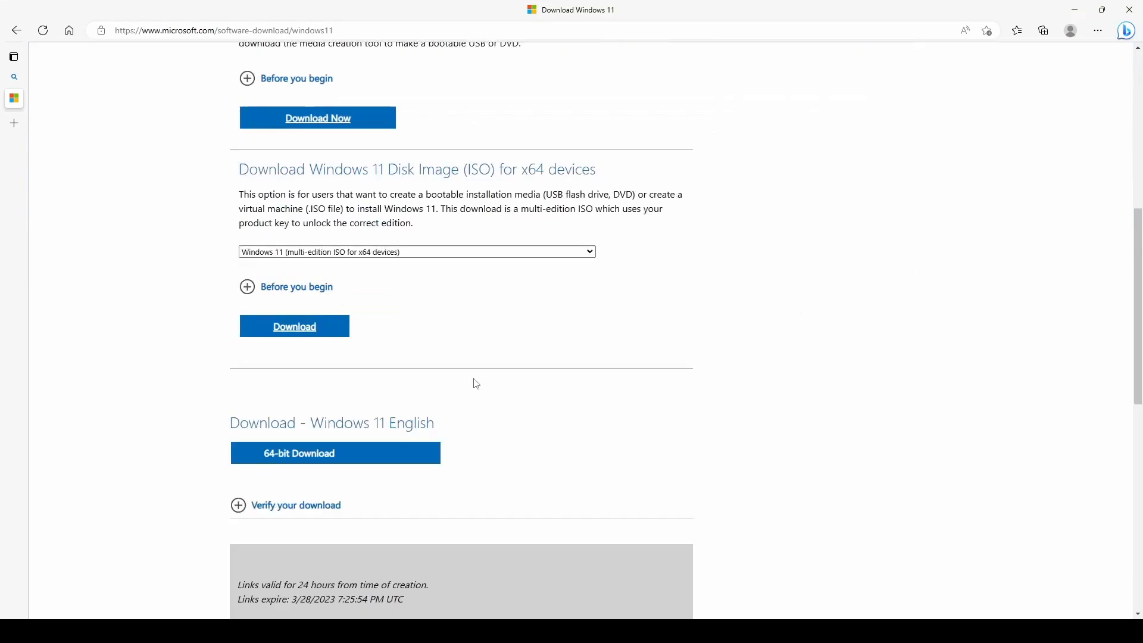
scroll(355, 347, "down", 5)
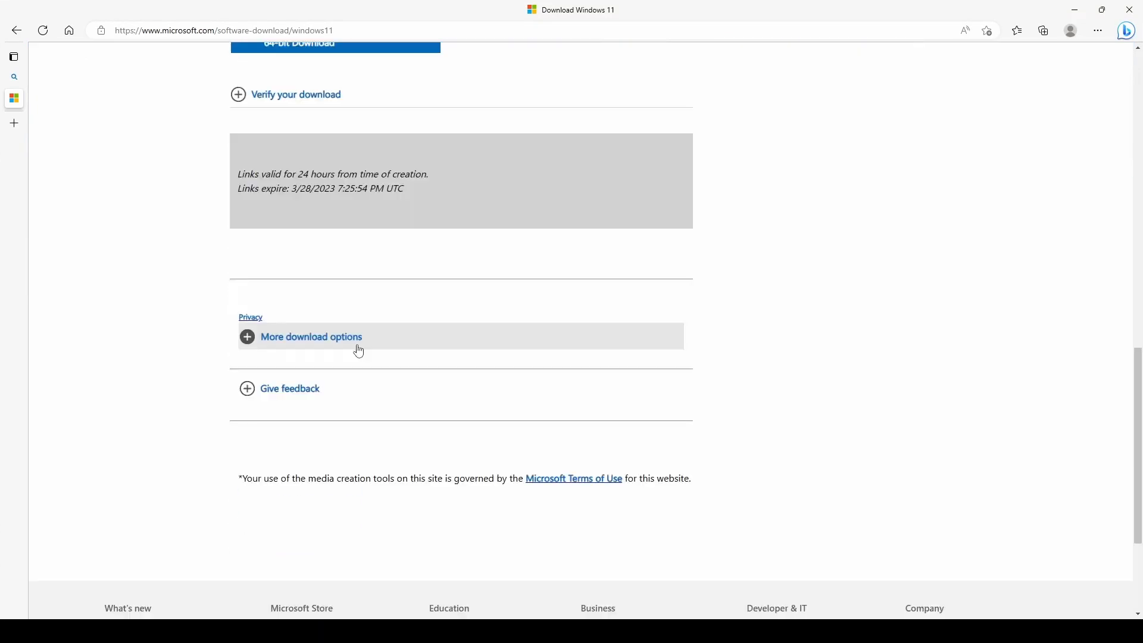
scroll(381, 321, "up", 4)
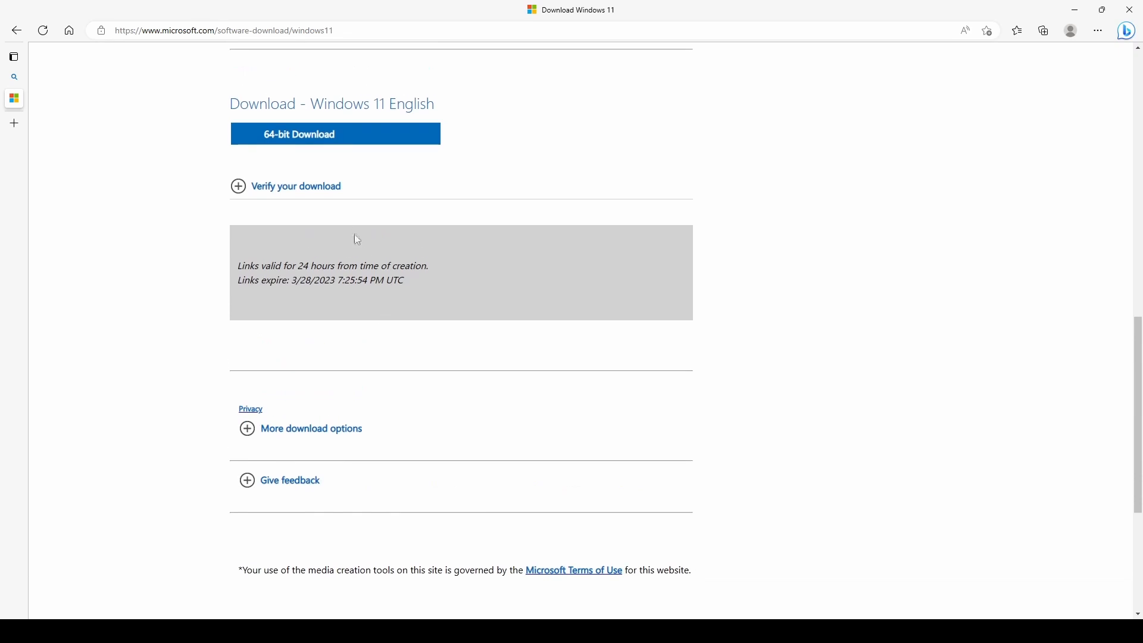
left_click(314, 135)
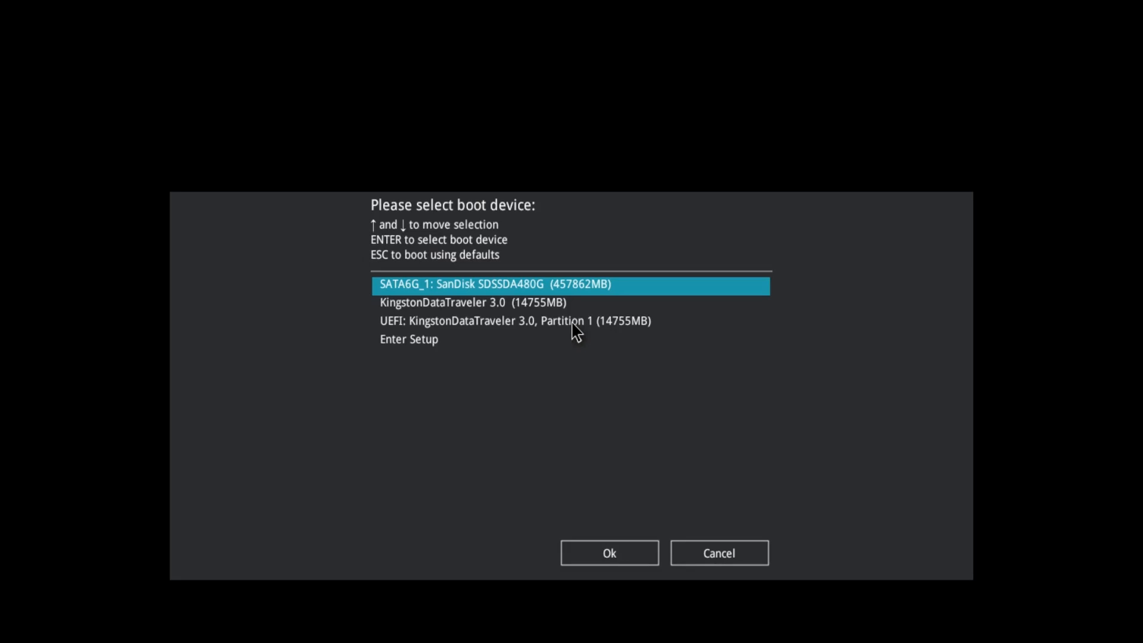
Boot from the non-UEFI KingstonDataTraveler 3.0 entry and start Windows Setup with English (United States) and the US keyboard
key("Down")
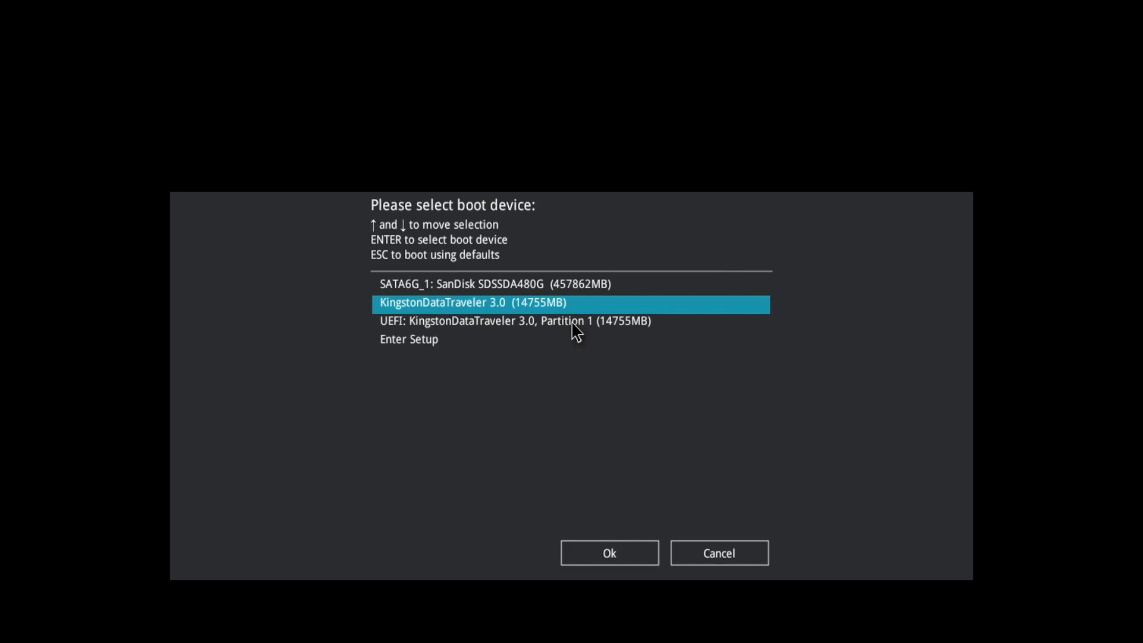
key("Return")
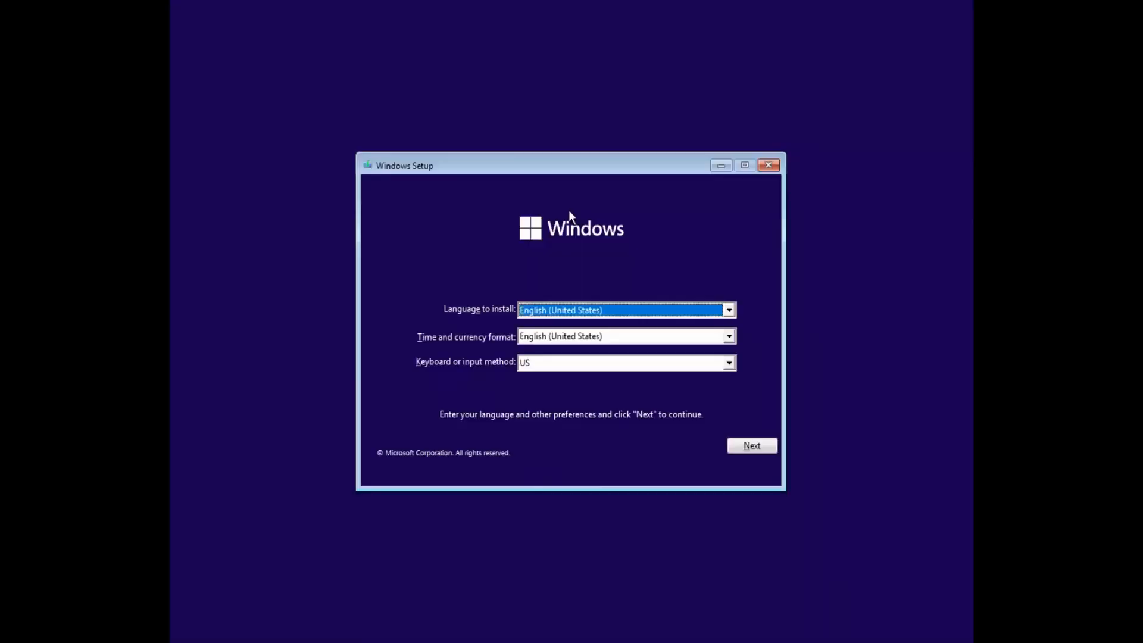
left_click(740, 449)
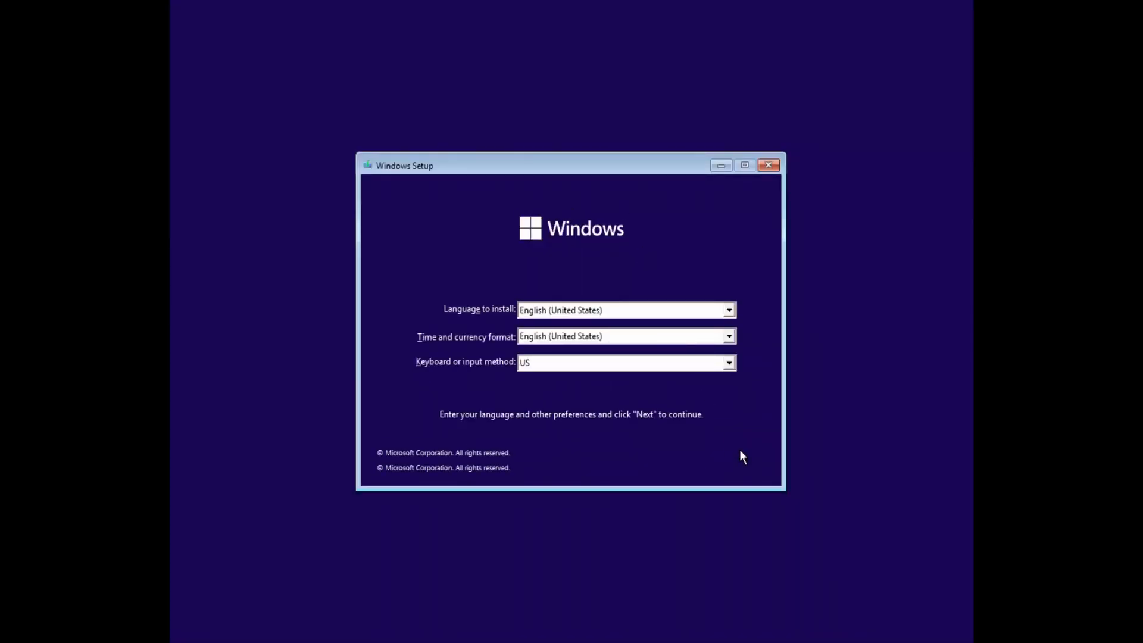
left_click(589, 325)
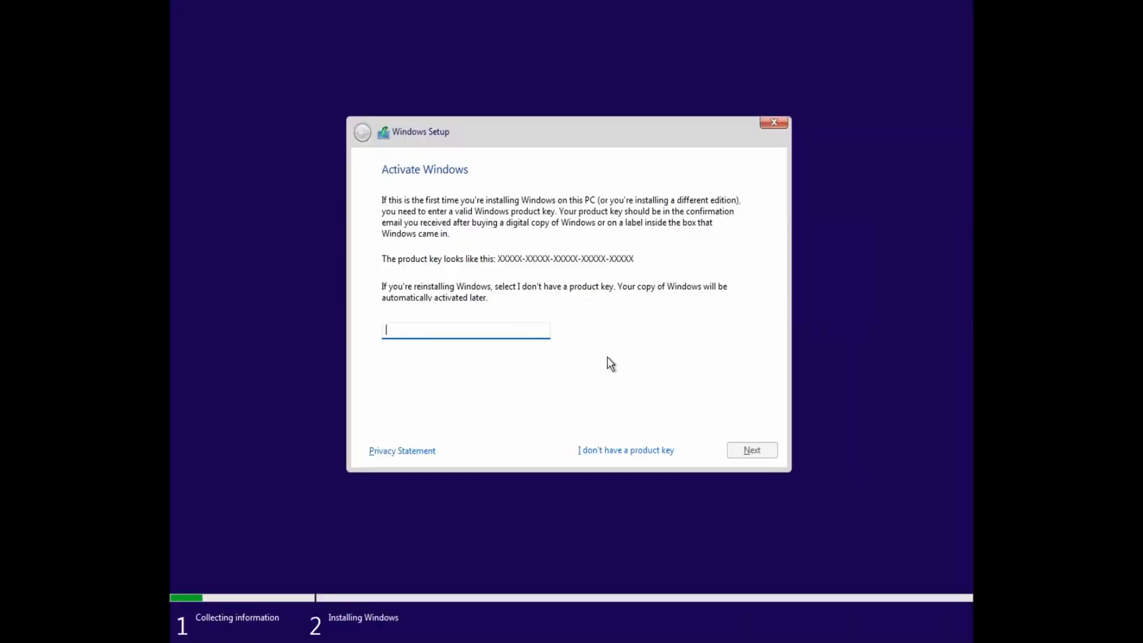
Skip the product key and choose Windows 11 Pro as the operating system to install
left_click(620, 450)
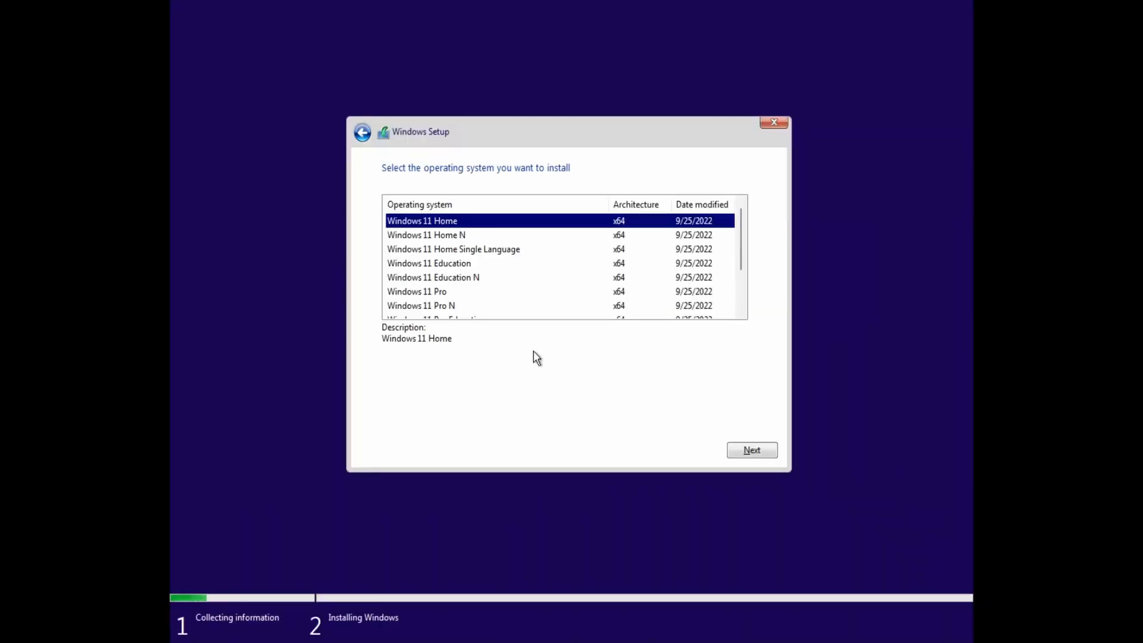
left_click(433, 291)
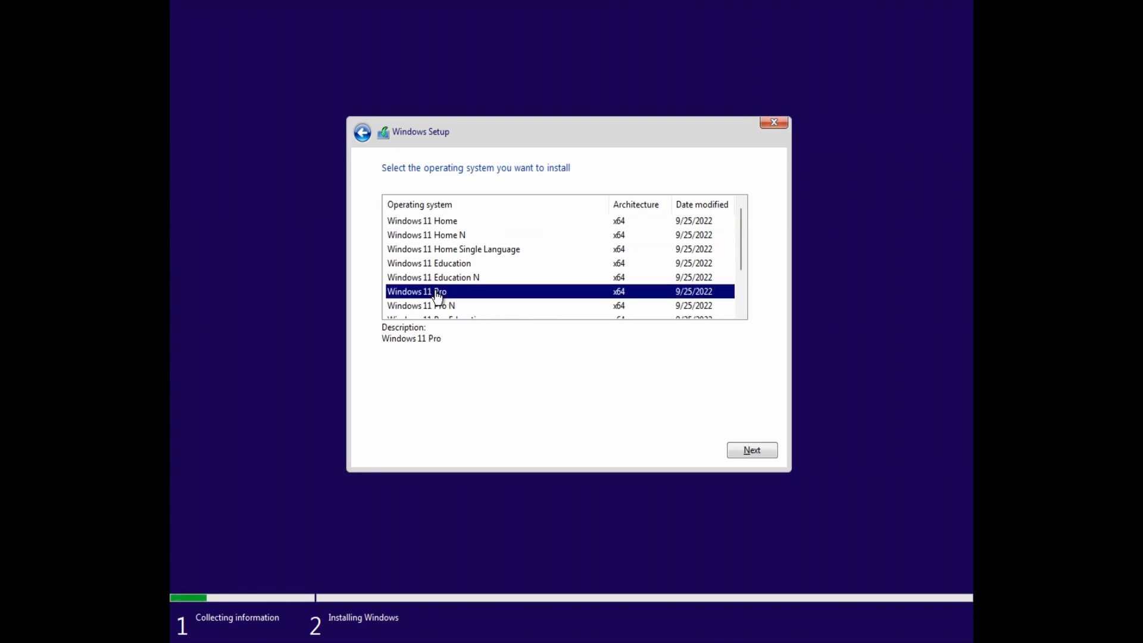
left_click(734, 449)
Accept the license terms and install Windows in the unallocated space of Drive 0
left_click(654, 424)
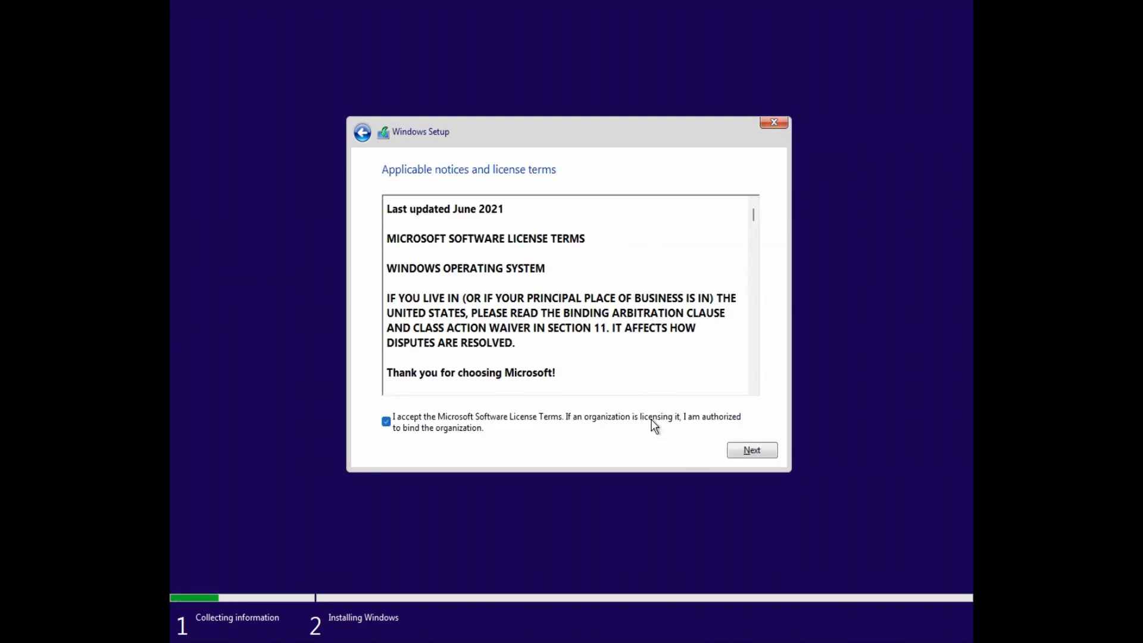
left_click(741, 450)
left_click(583, 327)
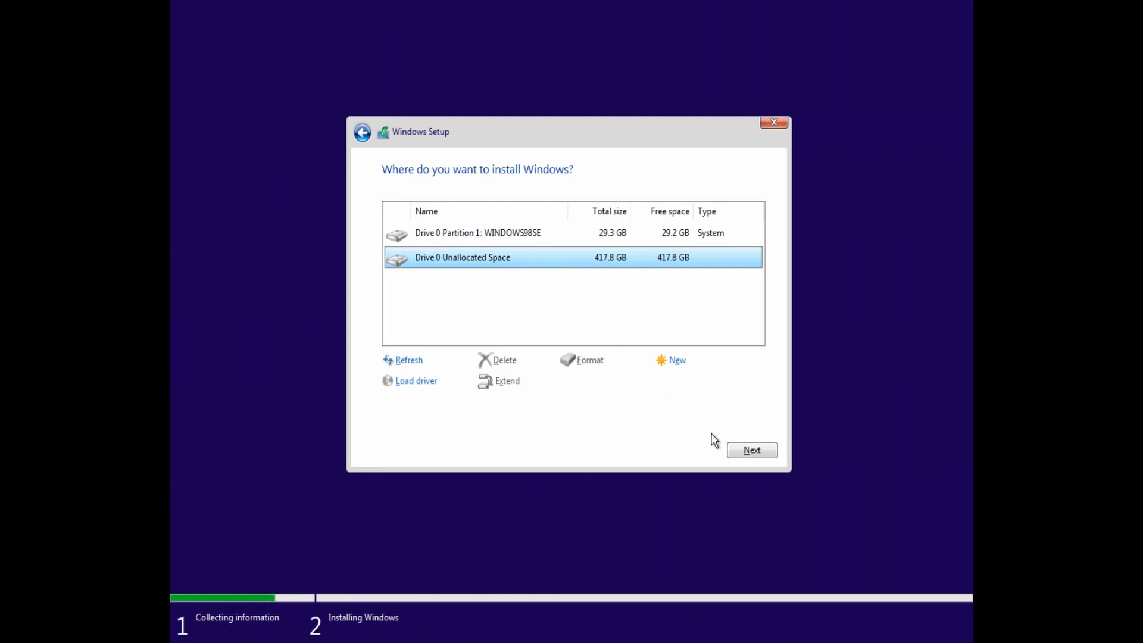
left_click(736, 458)
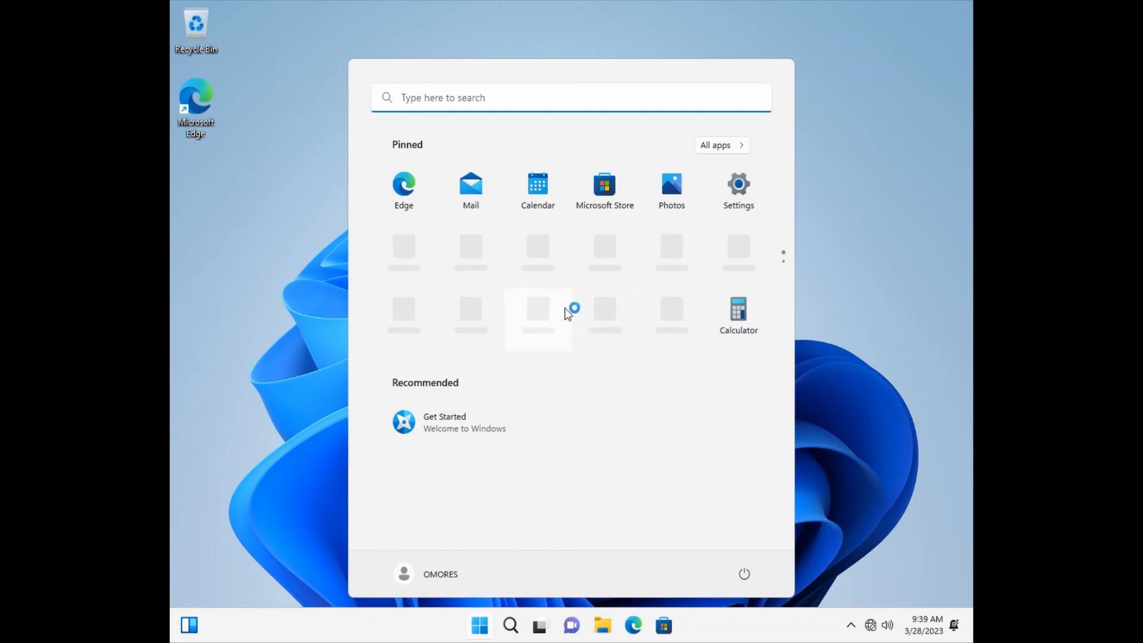
Browse This PC in File Explorer and examine the drives and the folders on Local Disk (C:)
left_click(606, 632)
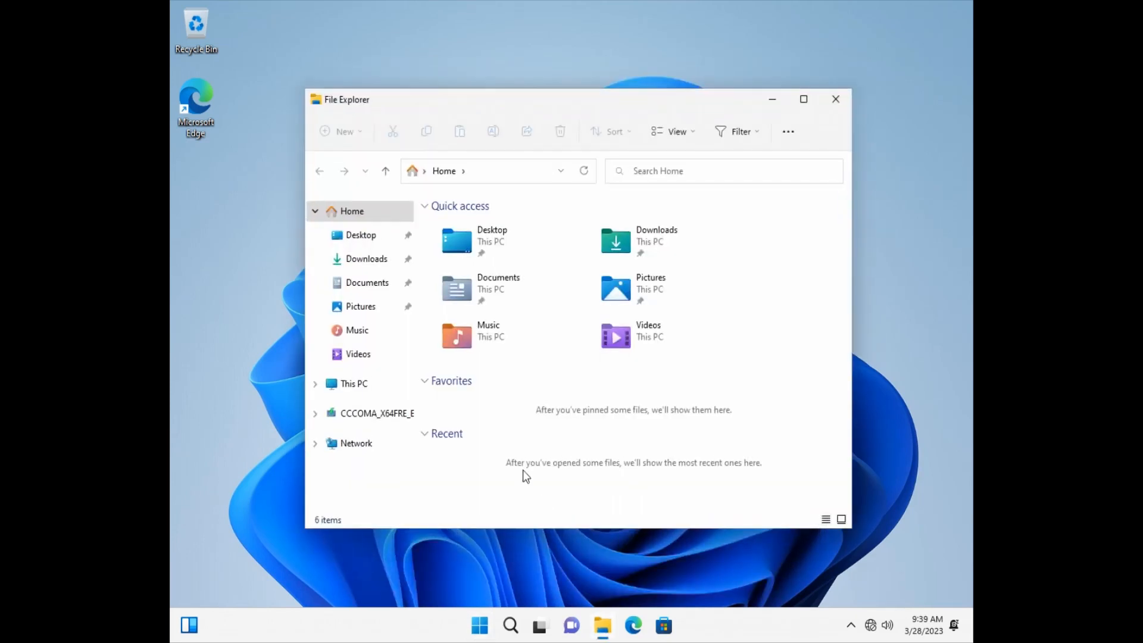
left_click(316, 384)
scroll(400, 374, "down", 3)
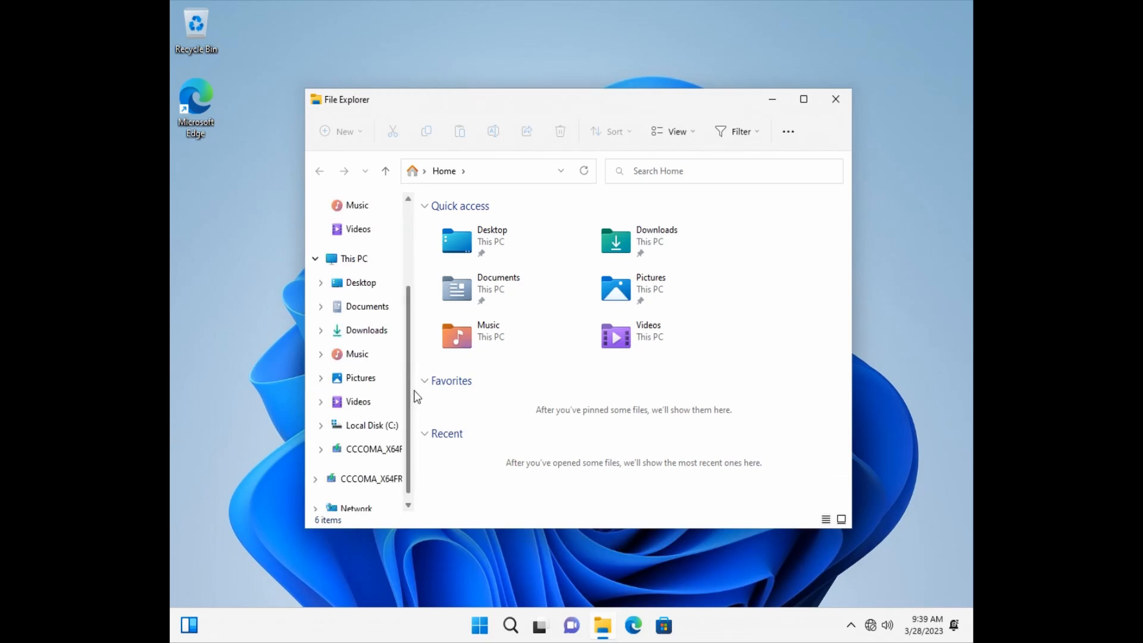
left_click(322, 401)
left_click(352, 383)
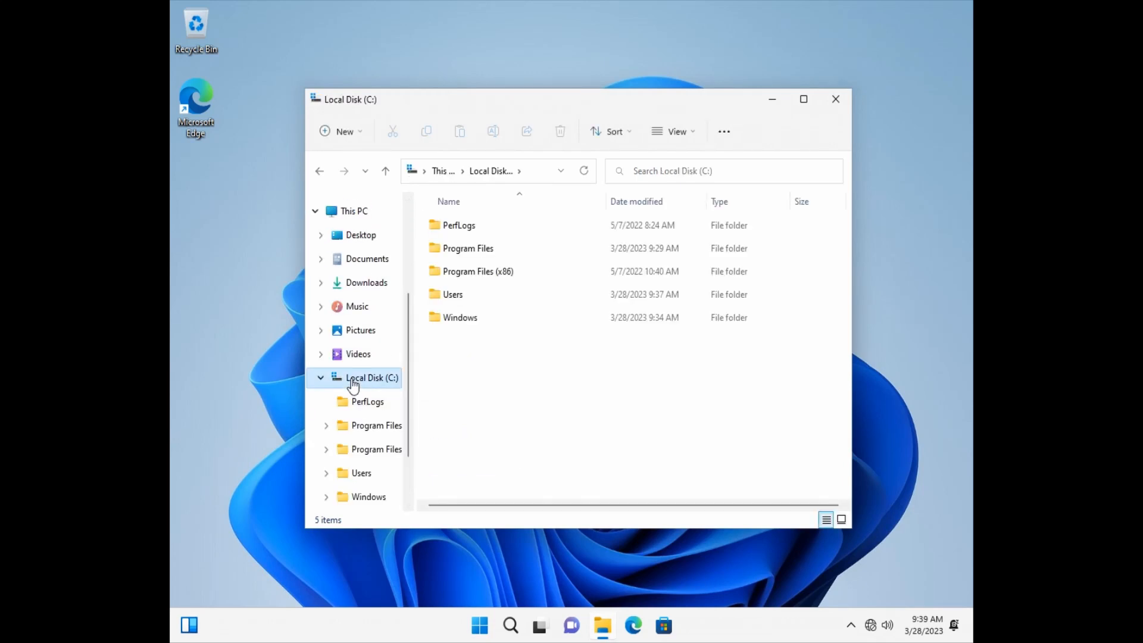
left_click_drag(405, 338, 409, 381)
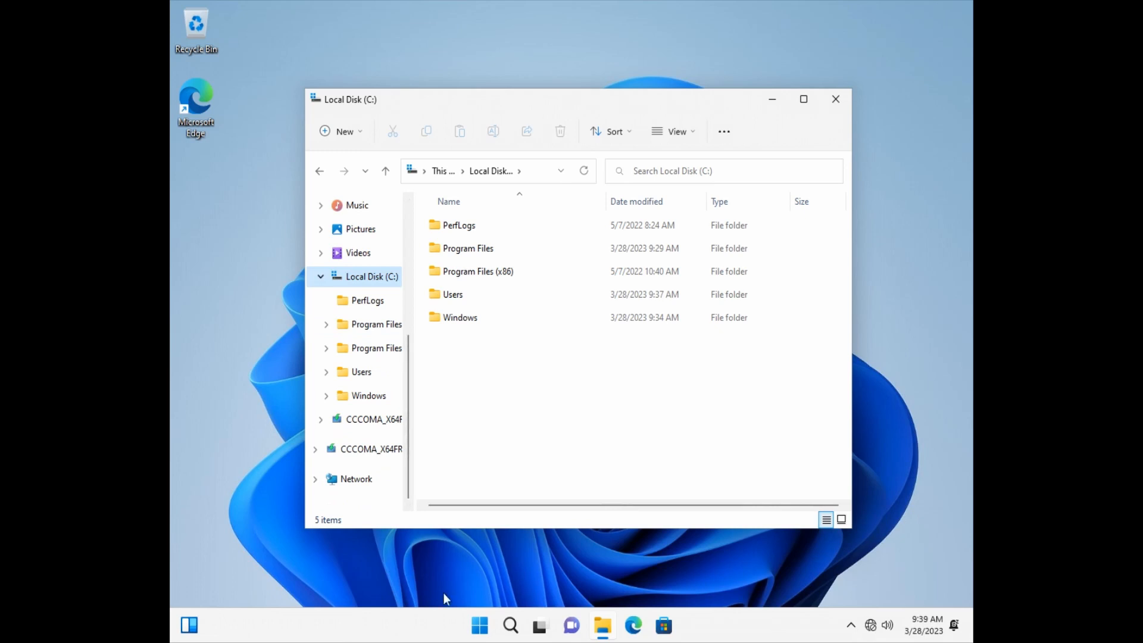
Assign drive letter D to the WINDOWS98SE partition in Disk Management and open that partition
right_click(479, 627)
left_click(427, 349)
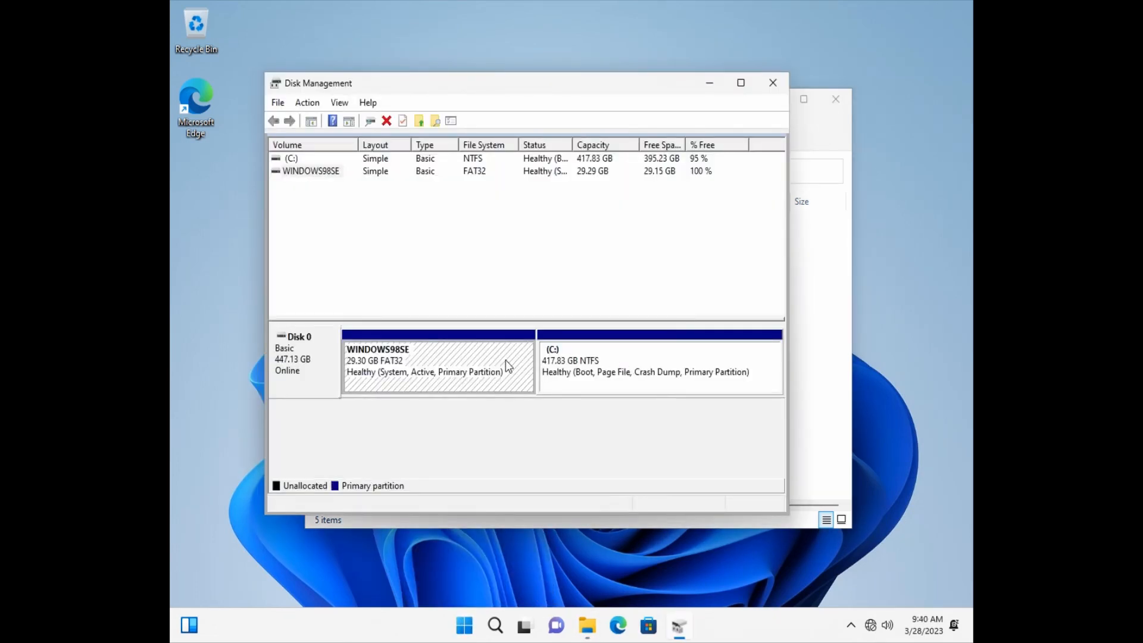
right_click(508, 364)
left_click(572, 425)
left_click(456, 340)
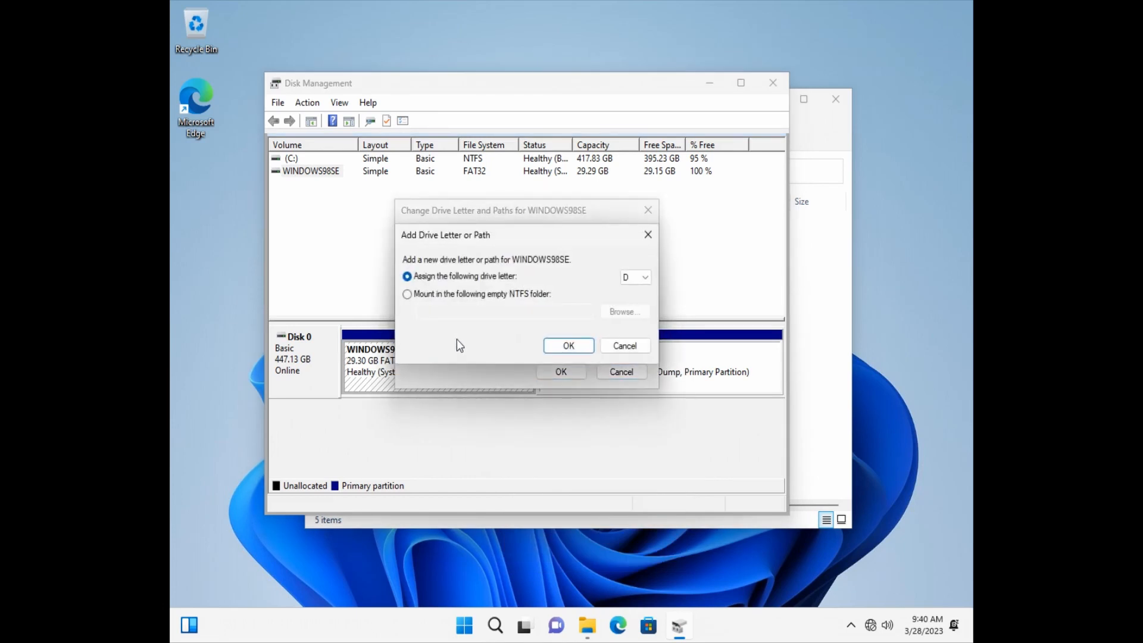
left_click(577, 346)
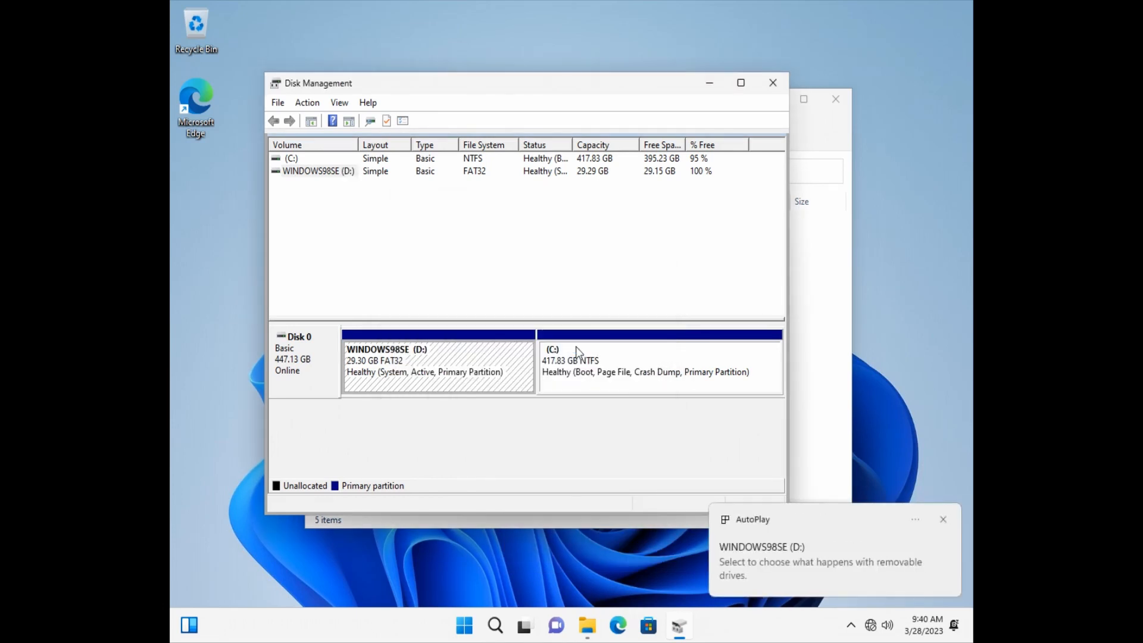
right_click(509, 349)
left_click(542, 372)
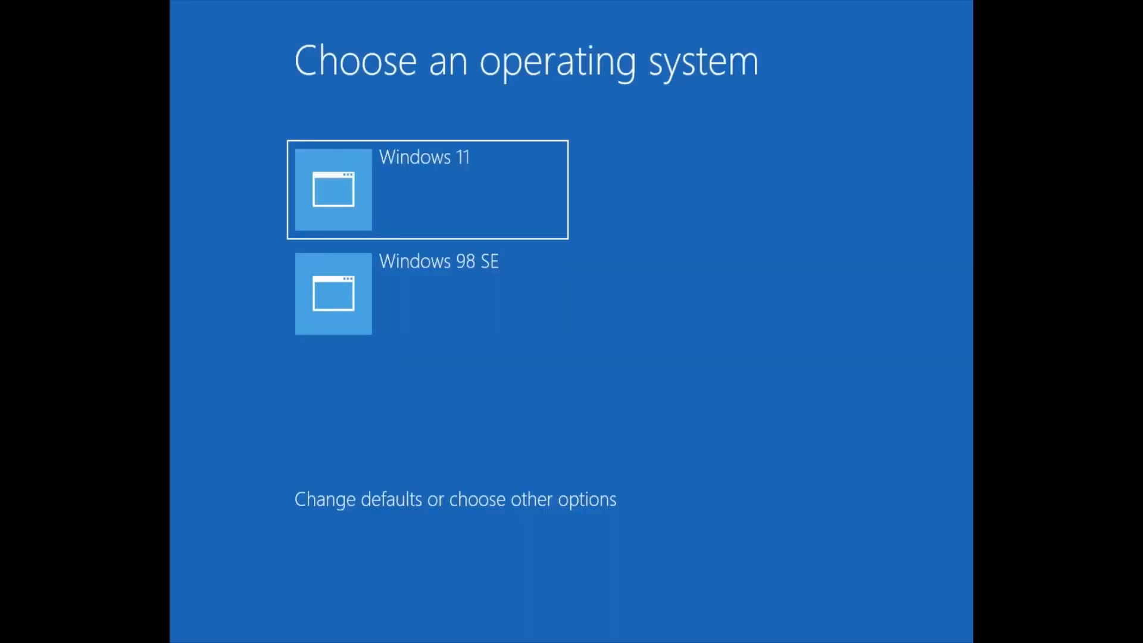
key("Down")
key("Up")
key("Down")
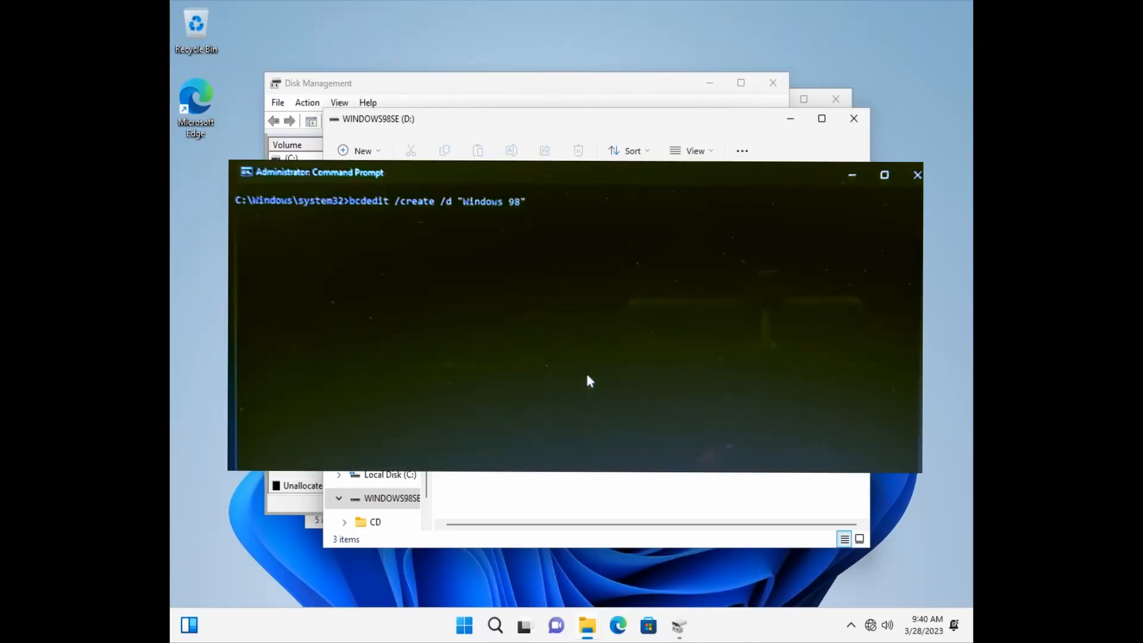
Create a boot sector entry described as "Windows 98" in the boot configuration with bcdedit
type("/applicationn bootsector")
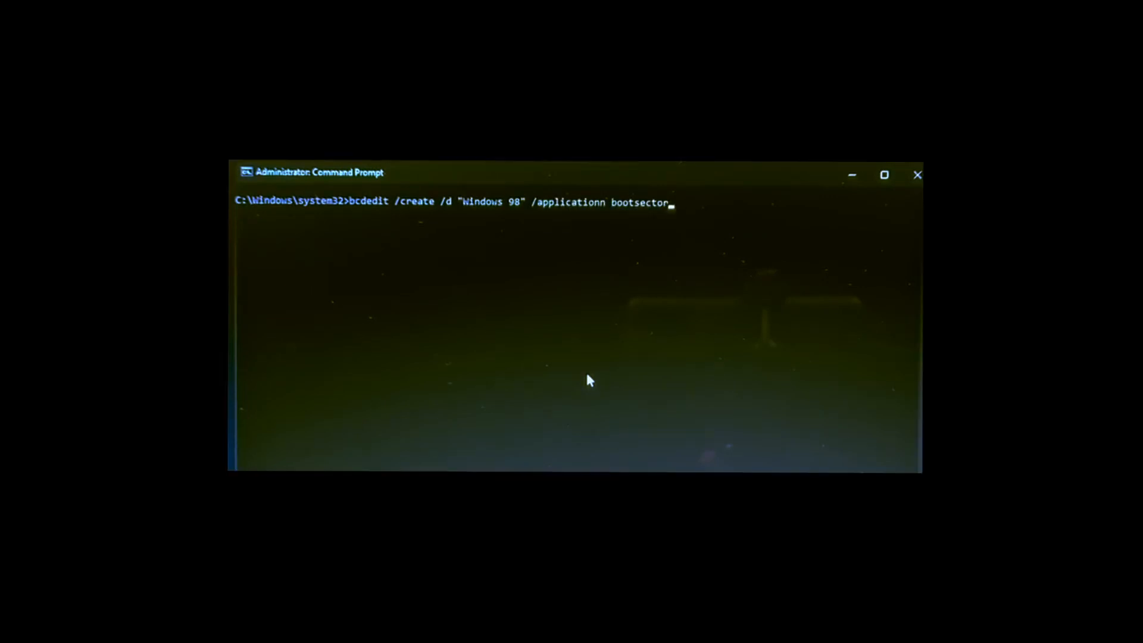
key("Return")
Set the new boot entry's device to partition=\Device\HarddiskVolume1 with bcdedit
type("bcdedit /set")
key("ctrl+v")
type("device")
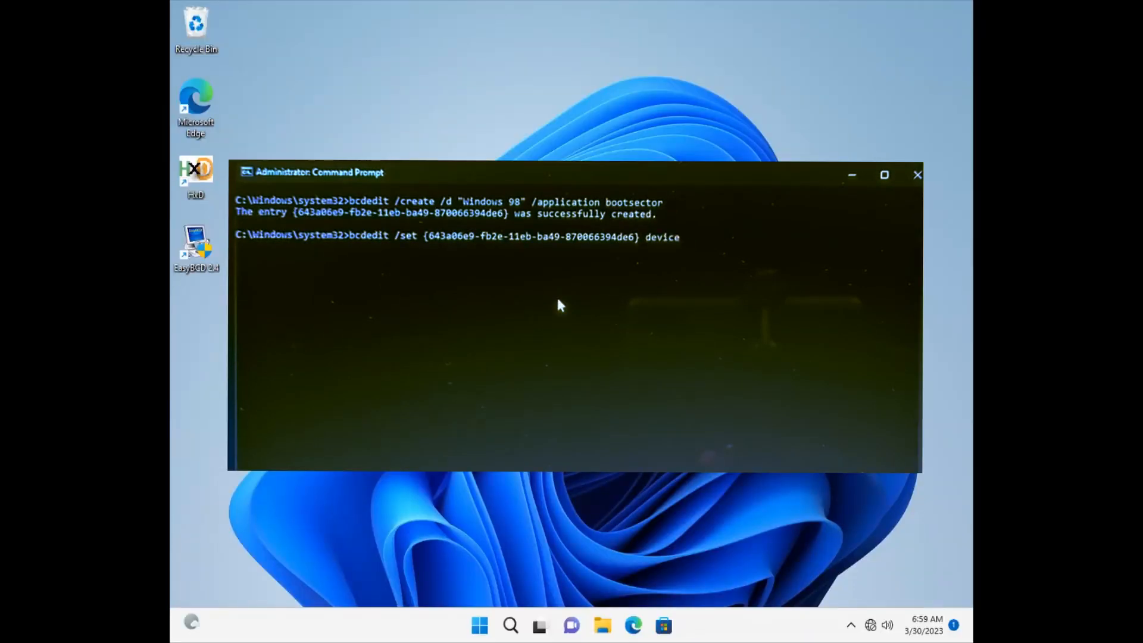
type(" partitionn=\\Device\\HarddiskVolume1")
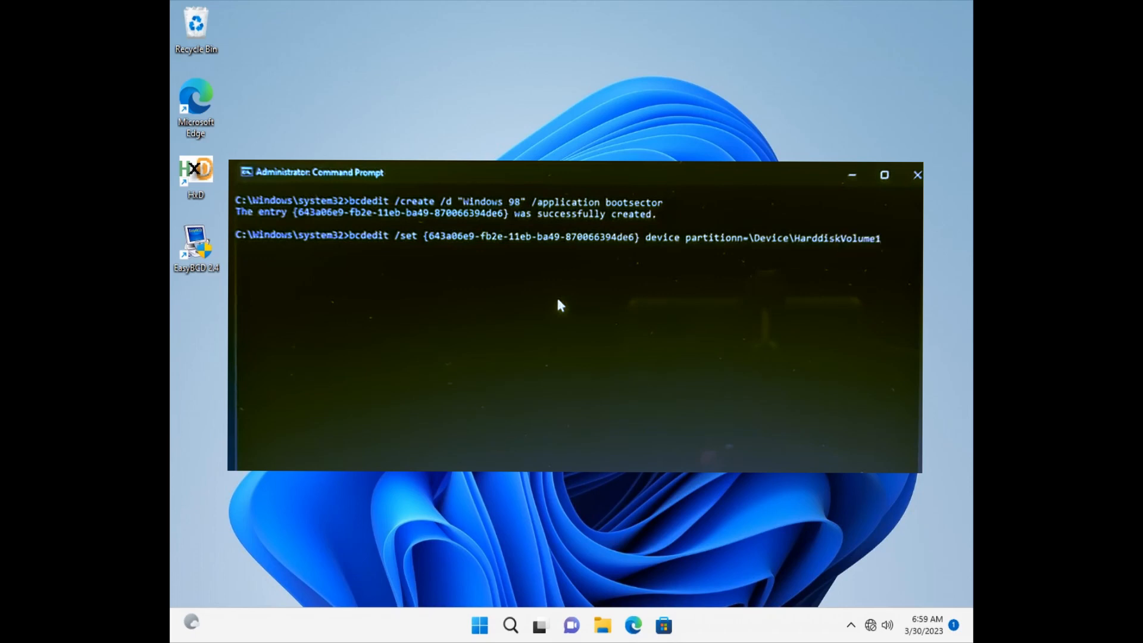
key("Return")
Set the new boot entry's path to \bootsect.bak with bcdedit
key("Up")
key("BackSpace")
key("BackSpace")
key("BackSpace")
key("BackSpace")
key("BackSpace")
key("BackSpace")
key("BackSpace")
key("BackSpace")
key("BackSpace")
key("BackSpace")
key("BackSpace")
key("BackSpace")
key("BackSpace")
key("BackSpace")
key("BackSpace")
key("BackSpace")
key("BackSpace")
key("BackSpace")
key("BackSpace")
key("BackSpace")
type("path")
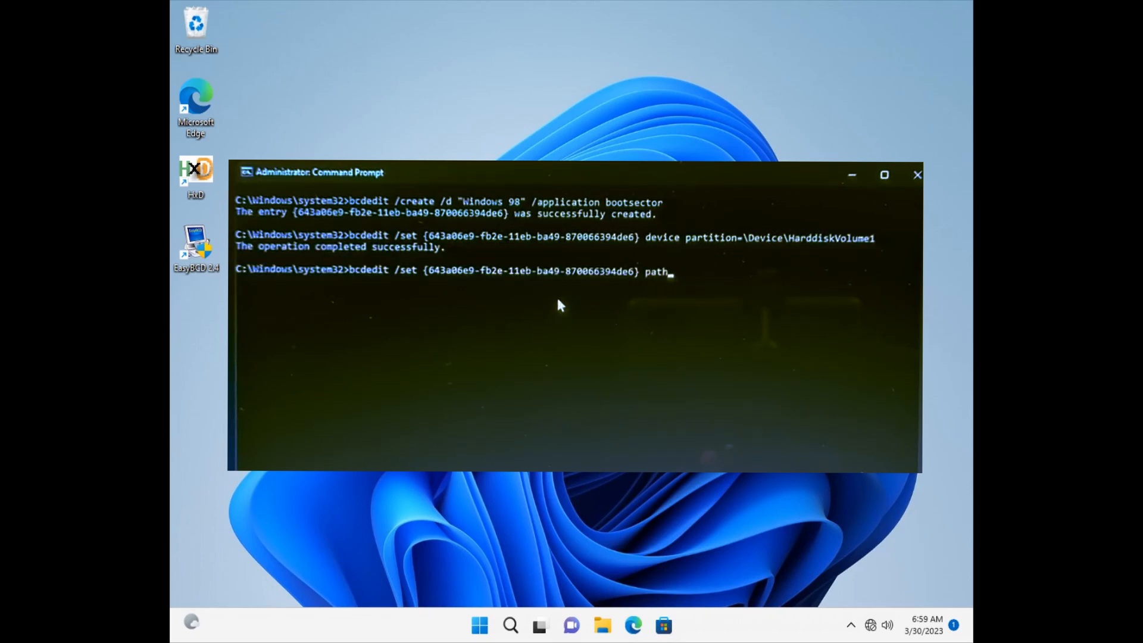
type(" \\bootsect.bak")
key("Return")
Add the new entry to the end of the boot menu's display order with bcdedit /displayorder
key("Up")
key("BackSpace")
key("BackSpace")
key("BackSpace")
key("BackSpace")
key("BackSpace")
key("BackSpace")
key("BackSpace")
key("BackSpace")
key("BackSpace")
key("BackSpace")
key("BackSpace")
key("BackSpace")
key("BackSpace")
key("BackSpace")
key("BackSpace")
key("BackSpace")
key("BackSpace")
key("BackSpace")
key("BackSpace")
key("Left")
key("Left")
key("Left")
key("Left")
key("Left")
key("Left")
key("Left")
key("Left")
key("Left")
key("Left")
key("Left")
key("Left")
key("Left")
key("Left")
key("Left")
key("Left")
key("Left")
key("Left")
key("Left")
key("Left")
key("BackSpace")
key("BackSpace")
key("BackSpace")
type("displayorder")
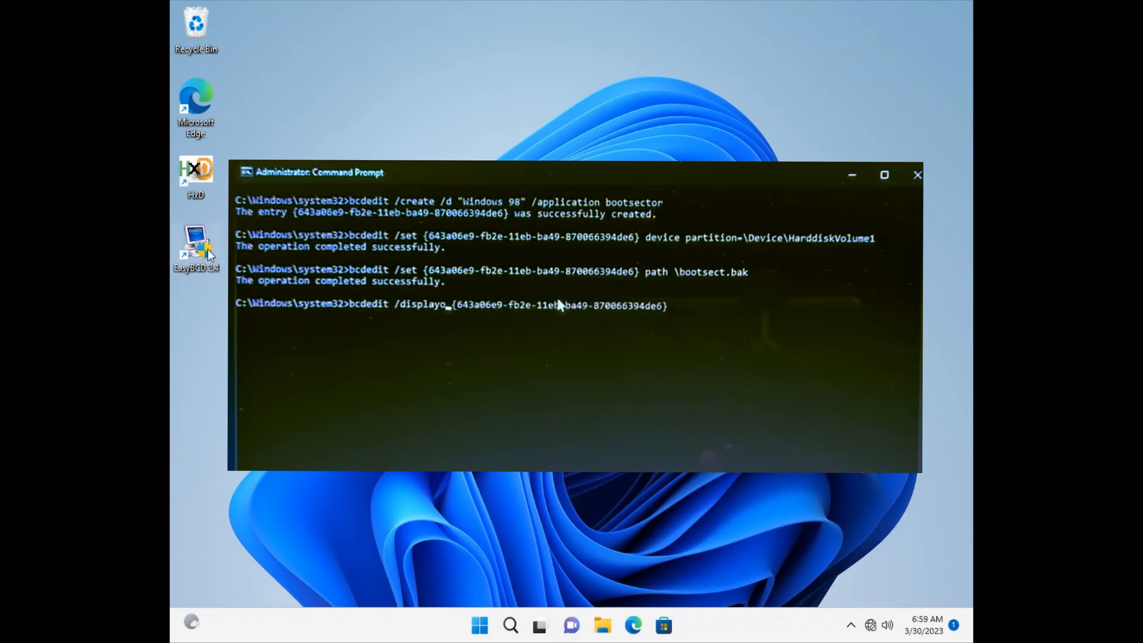
key("Right")
key("Right")
key("Right")
key("Right")
key("Right")
key("Right")
key("Right")
key("Right")
key("Right")
key("Right")
key("Right")
key("Right")
key("Right")
key("Right")
key("Right")
key("Right")
key("Right")
key("Right")
key("Right")
key("Right")
key("Right")
key("Right")
key("Right")
key("Right")
key("Right")
key("Right")
key("BackSpace")
key("BackSpace")
key("BackSpace")
key("BackSpace")
key("BackSpace")
key("BackSpace")
key("BackSpace")
key("BackSpace")
key("BackSpace")
type("-addlas")
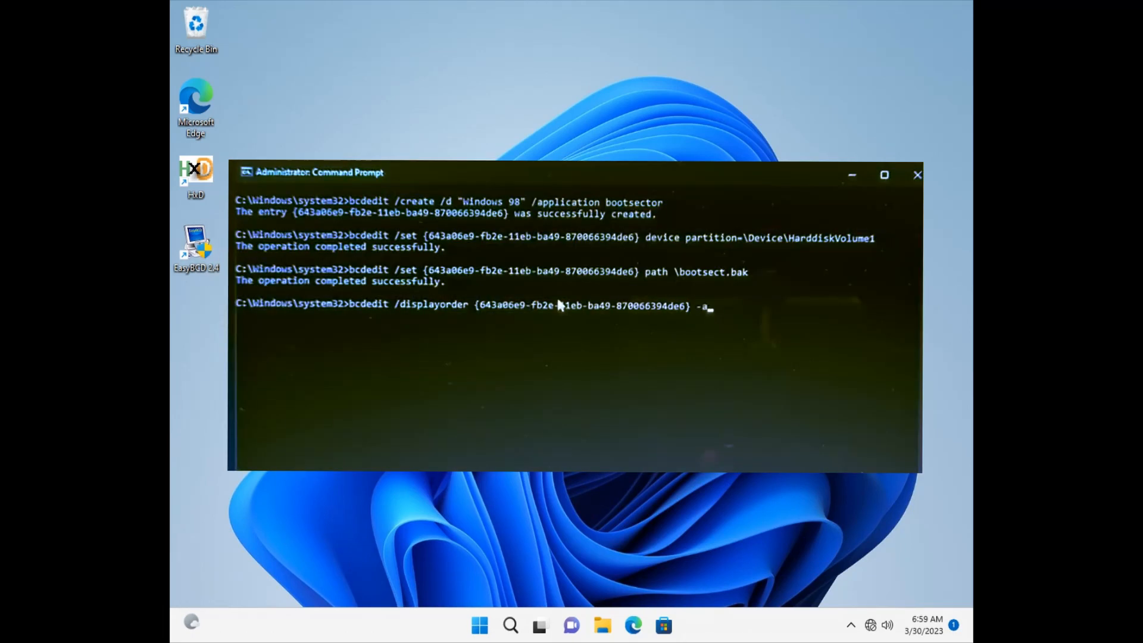
key("Return")
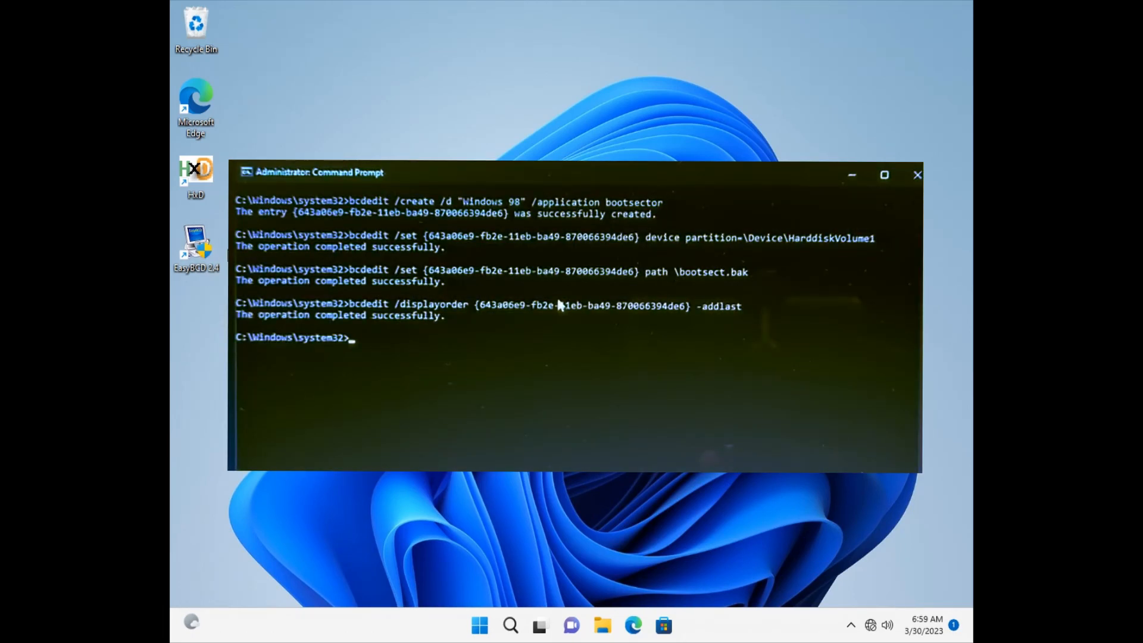
Launch EasyBCD, allow it to make changes, and open the settings for adding a boot entry
double_click(202, 253)
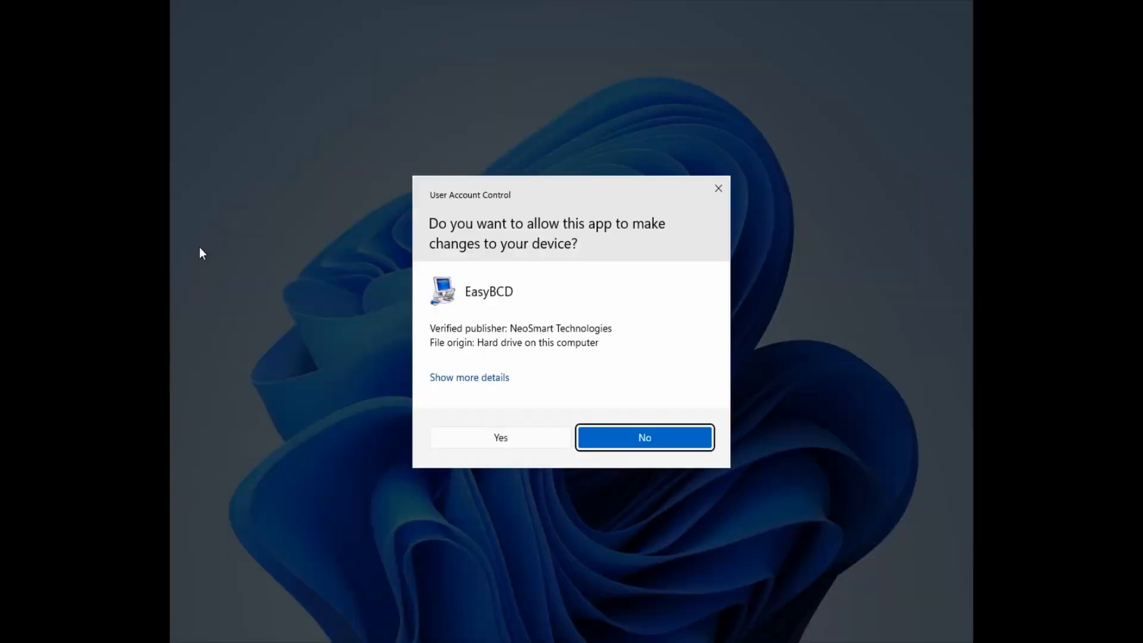
left_click(516, 440)
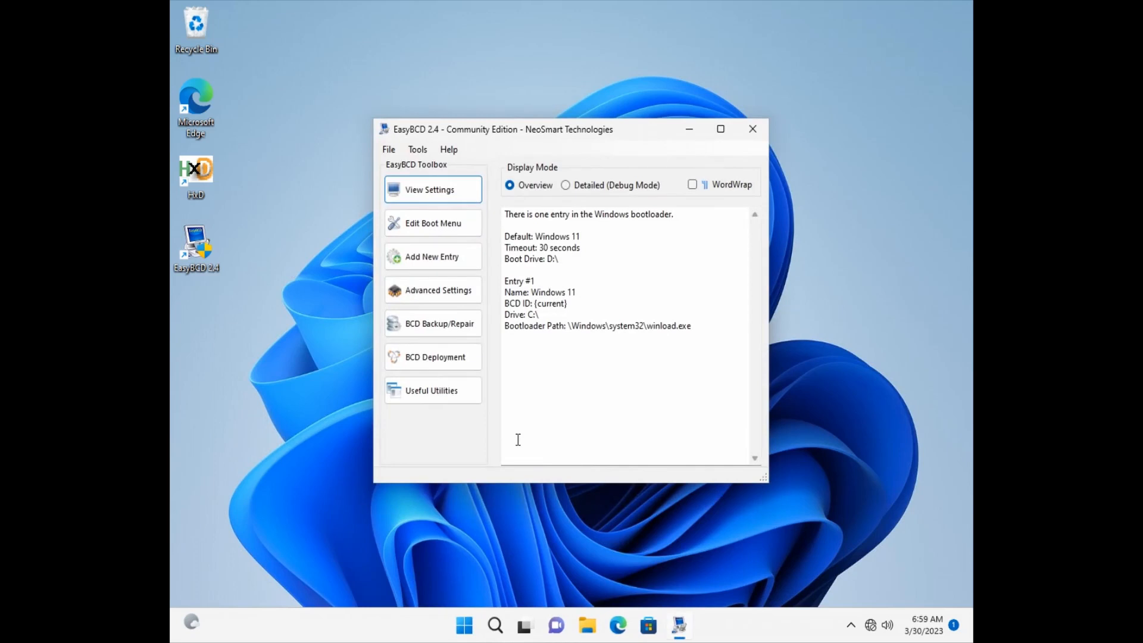
left_click(449, 226)
left_click(450, 260)
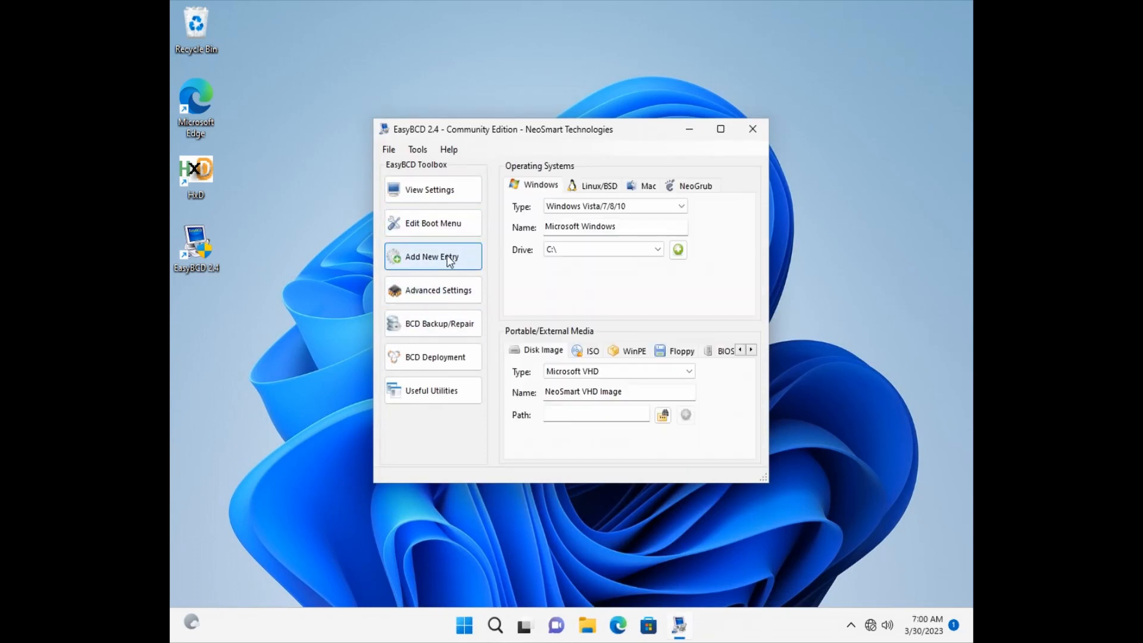
Add an MS-DOS 6.x entry named Microsoft DOS and save the boot menu settings with a 30-second countdown
left_click(568, 207)
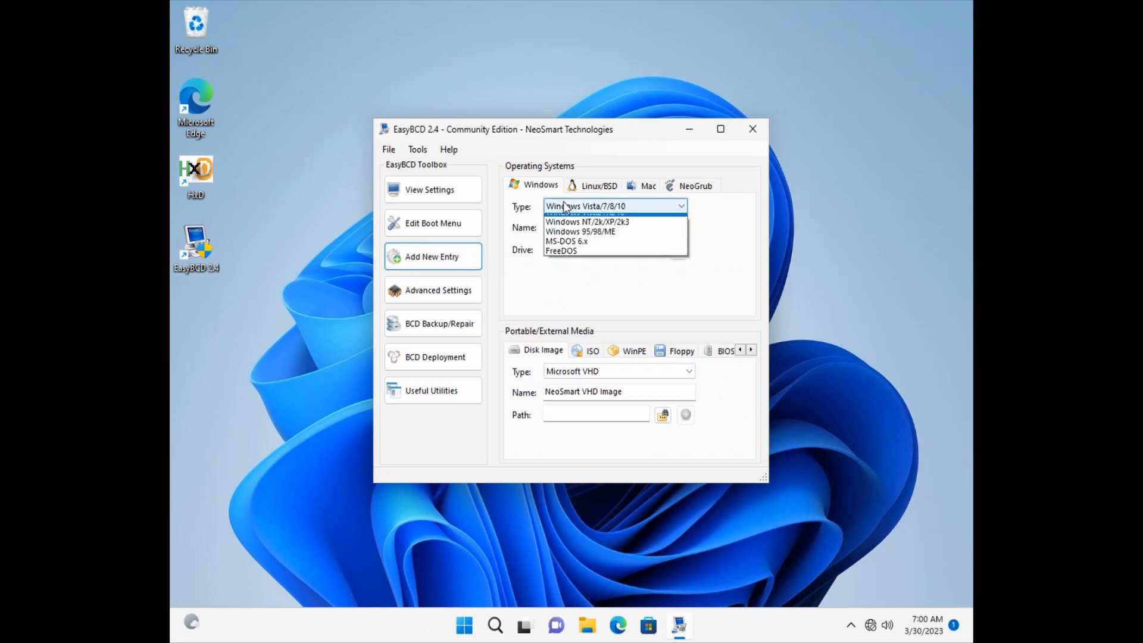
left_click(580, 248)
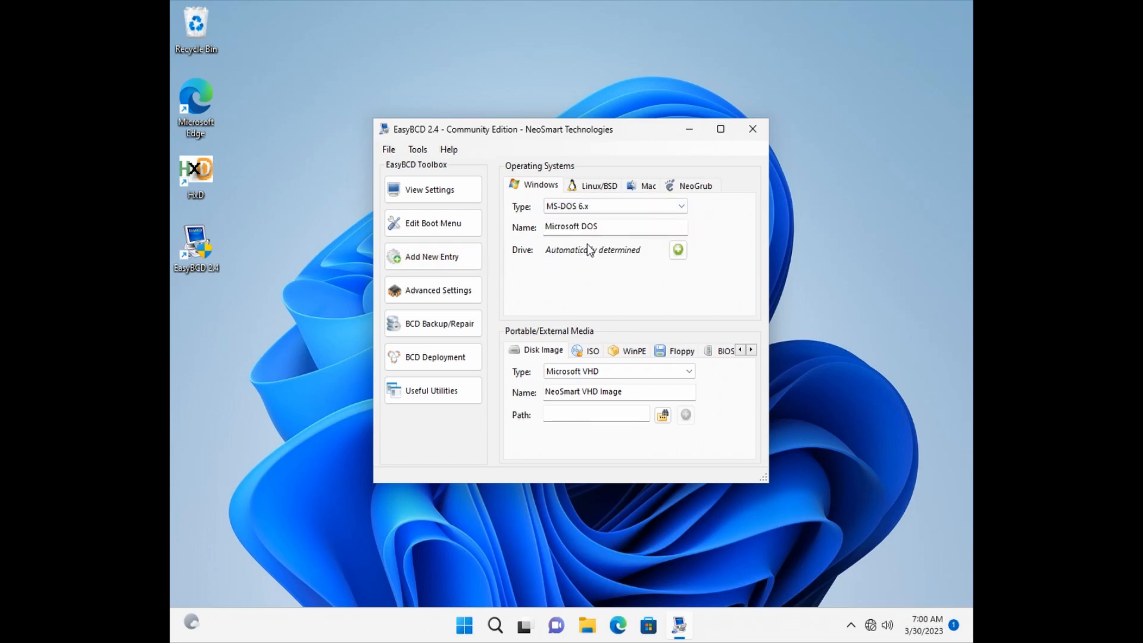
left_click(678, 251)
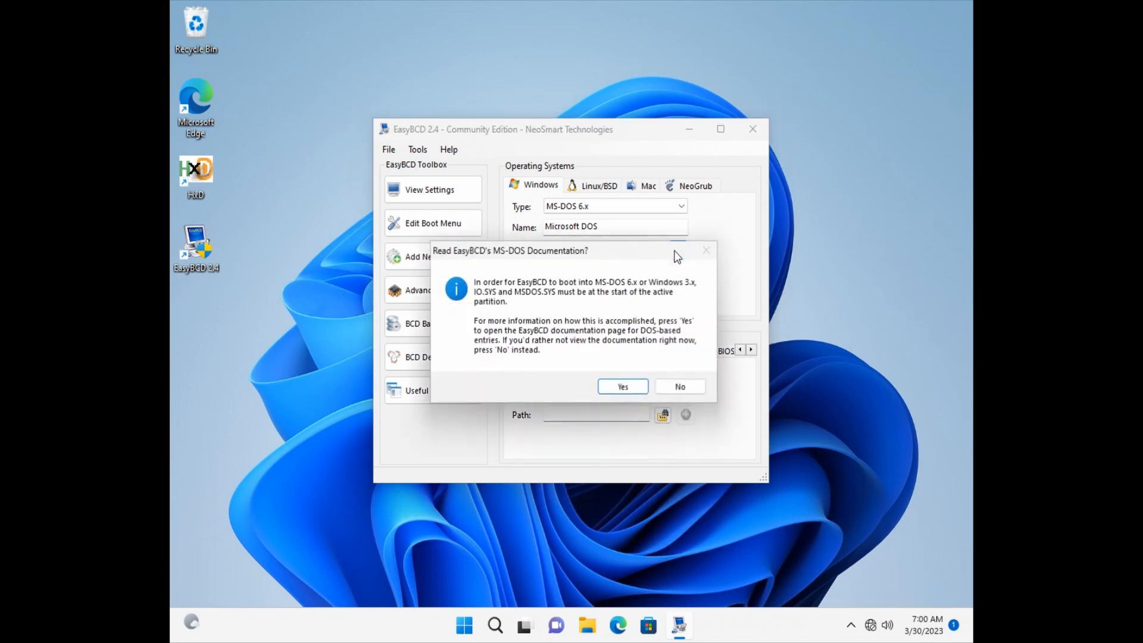
left_click(627, 384)
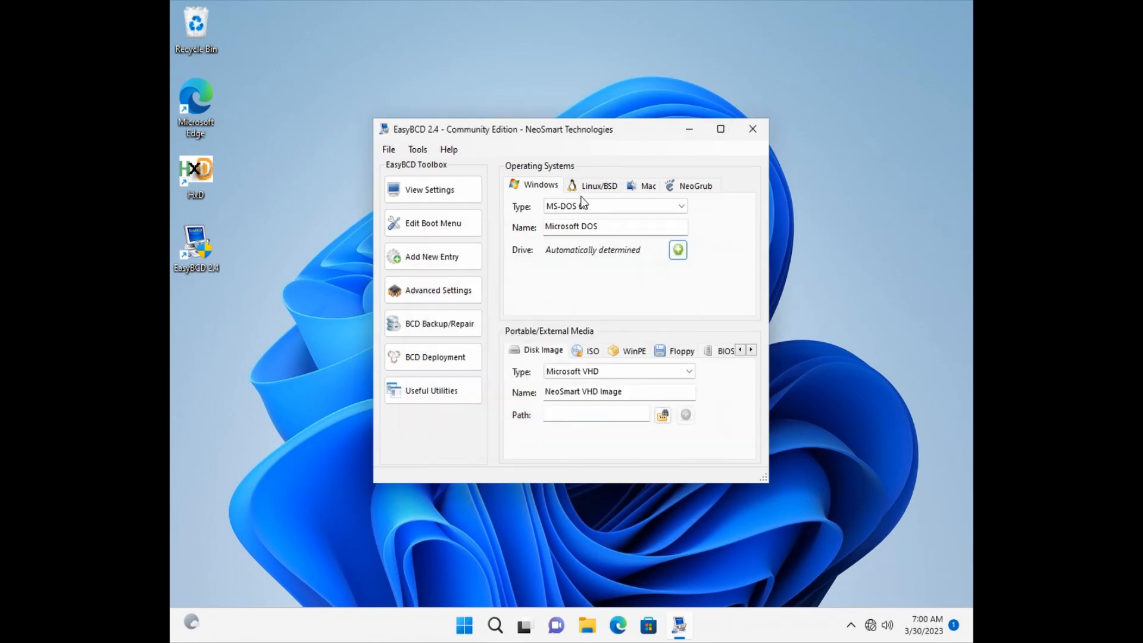
left_click(466, 223)
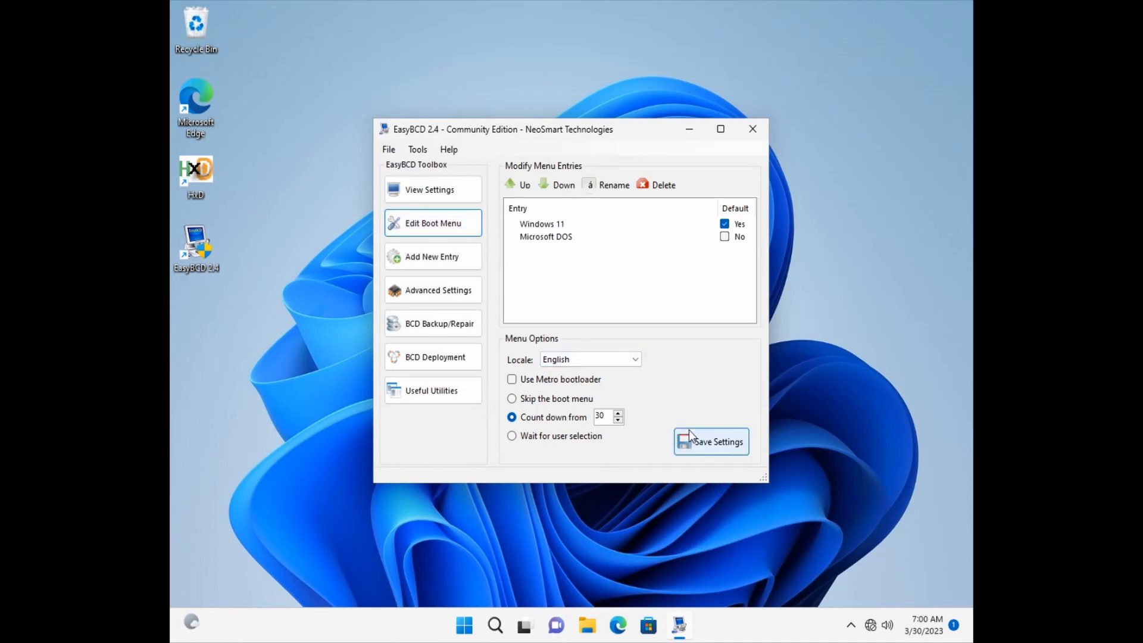
left_click(698, 445)
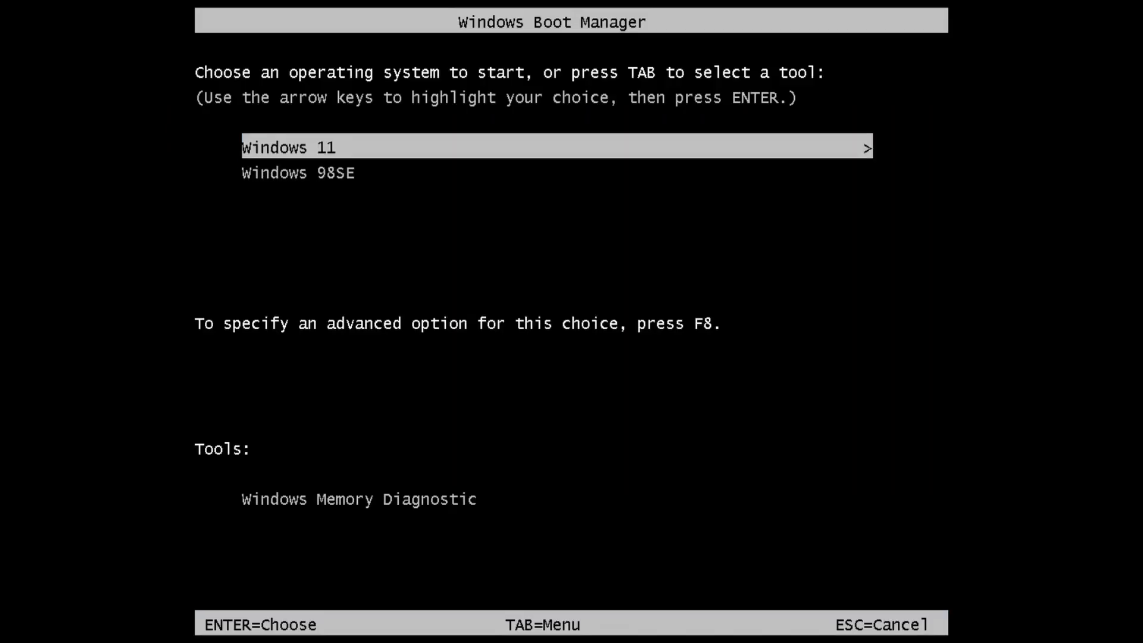
key("Down")
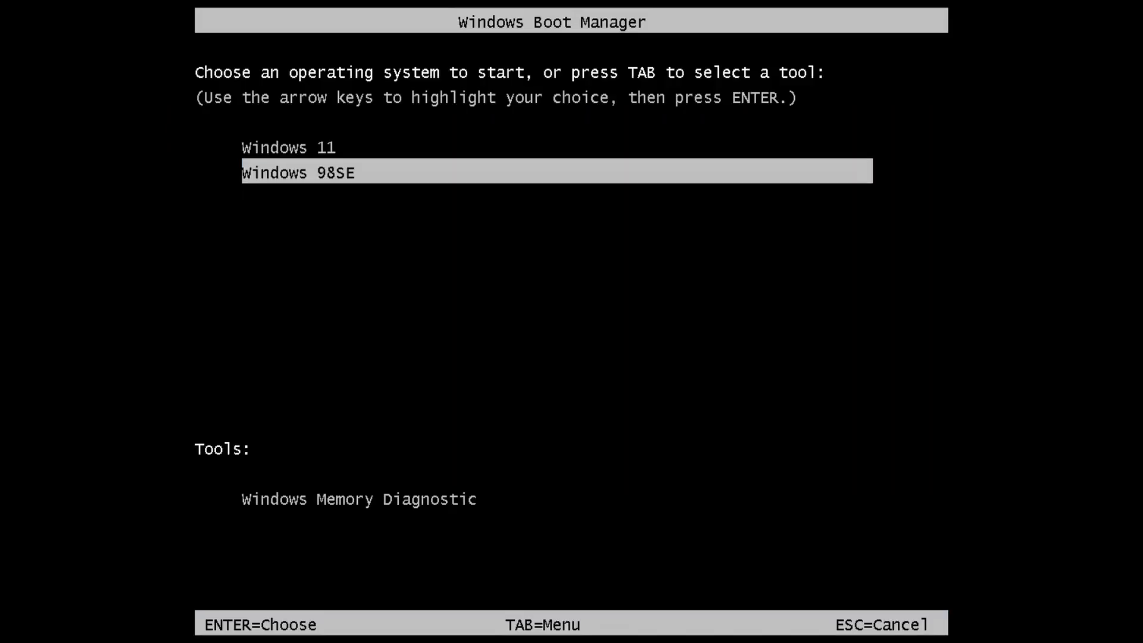
key("Up")
key("Down")
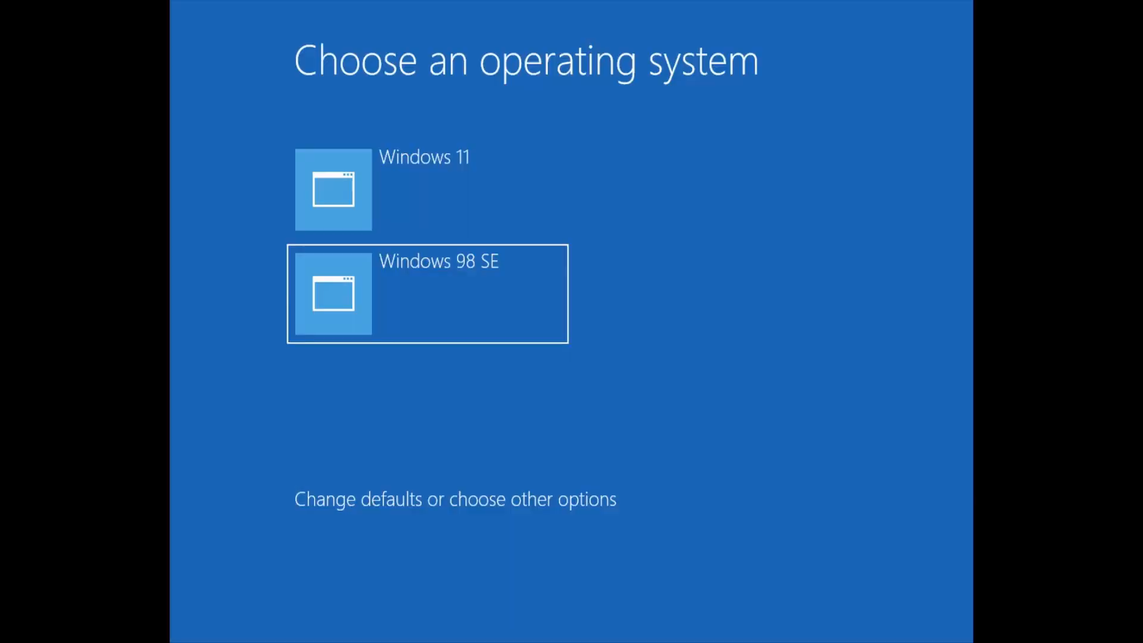
key("Up")
key("Down")
key("Up")
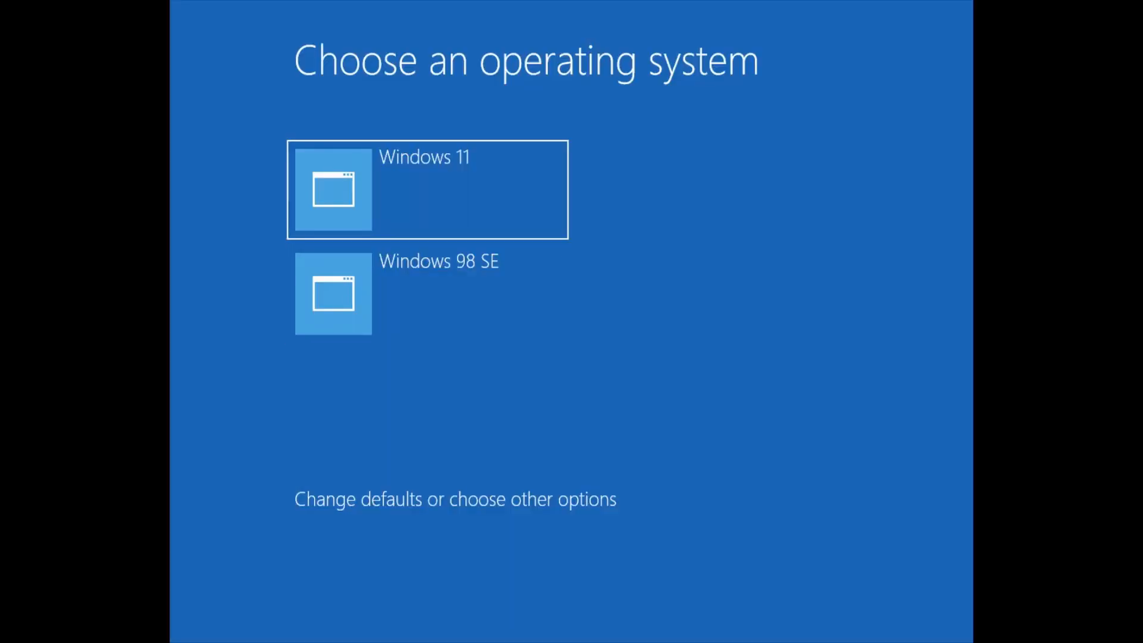
key("Down")
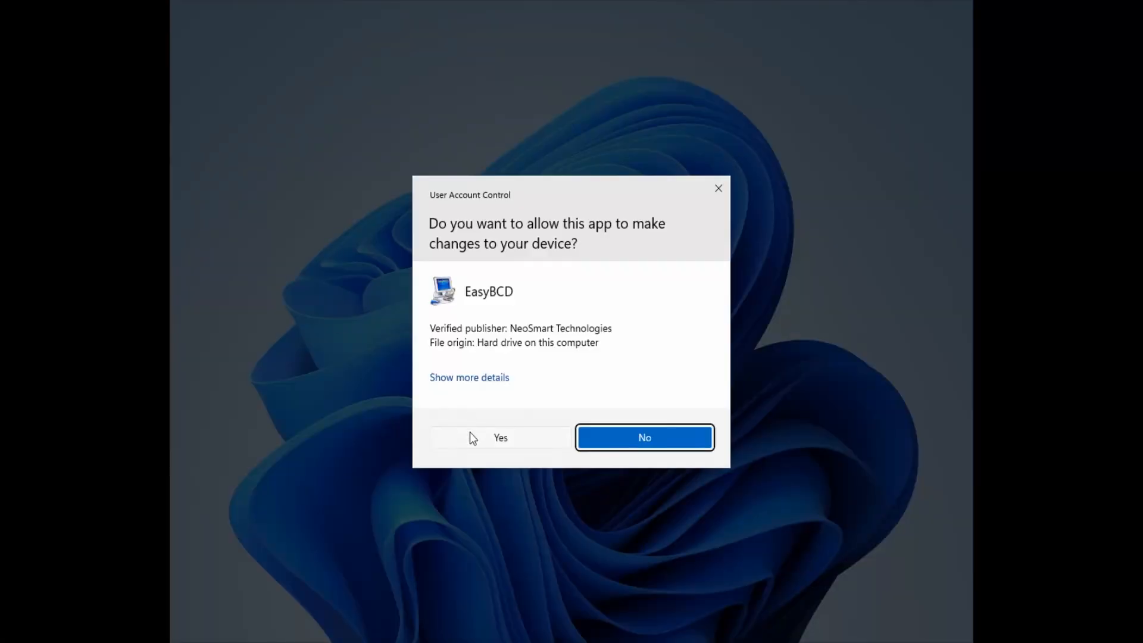
Rename the Microsoft DOS boot entry to Windows 98SE in EasyBCD and save the boot menu settings
left_click(470, 433)
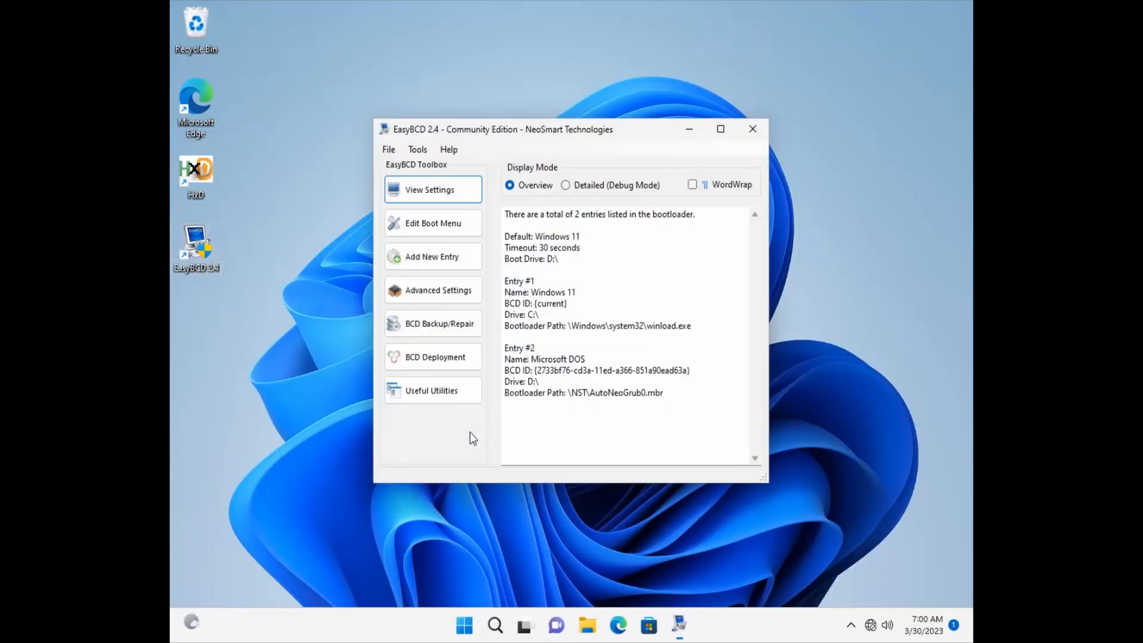
left_click(433, 224)
left_click(518, 239)
left_click(452, 229)
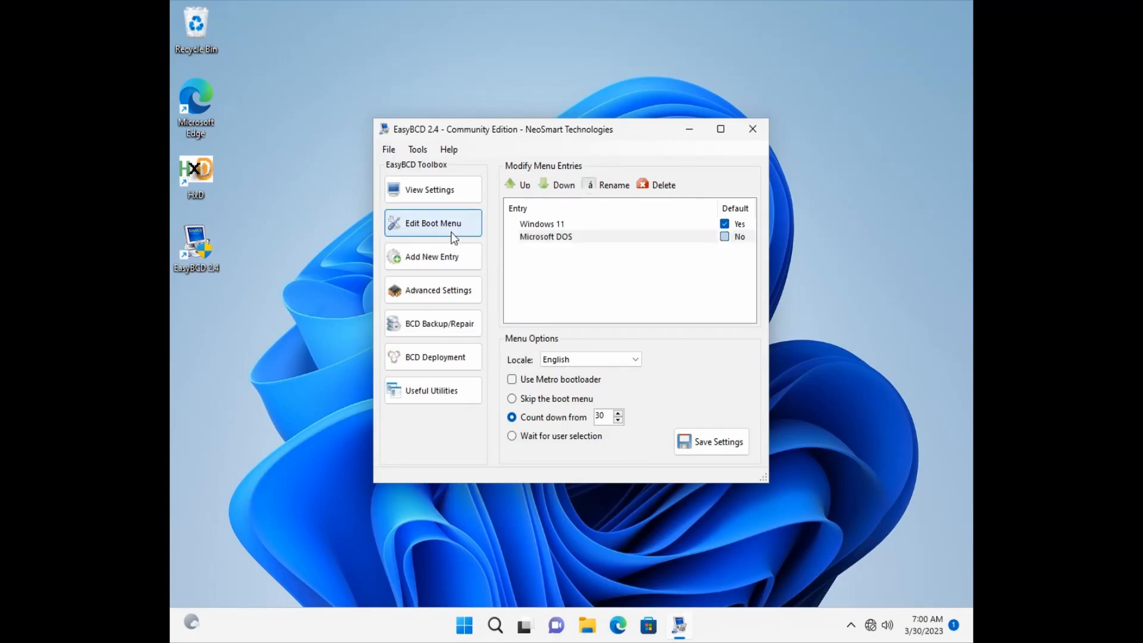
left_click(615, 185)
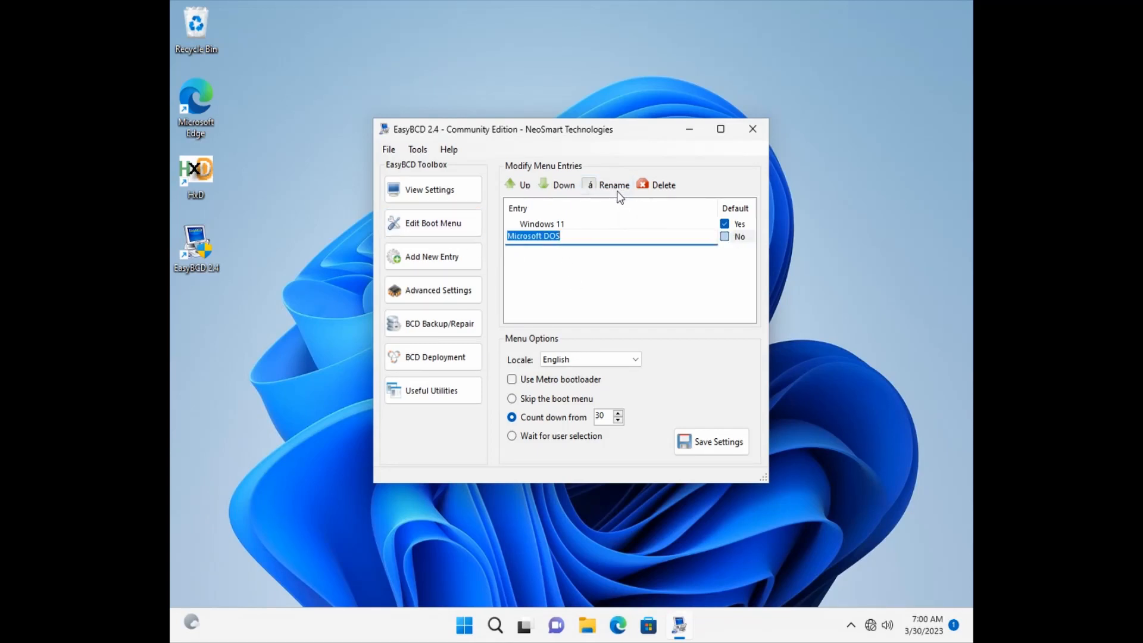
type("Windows 98SE")
left_click(703, 443)
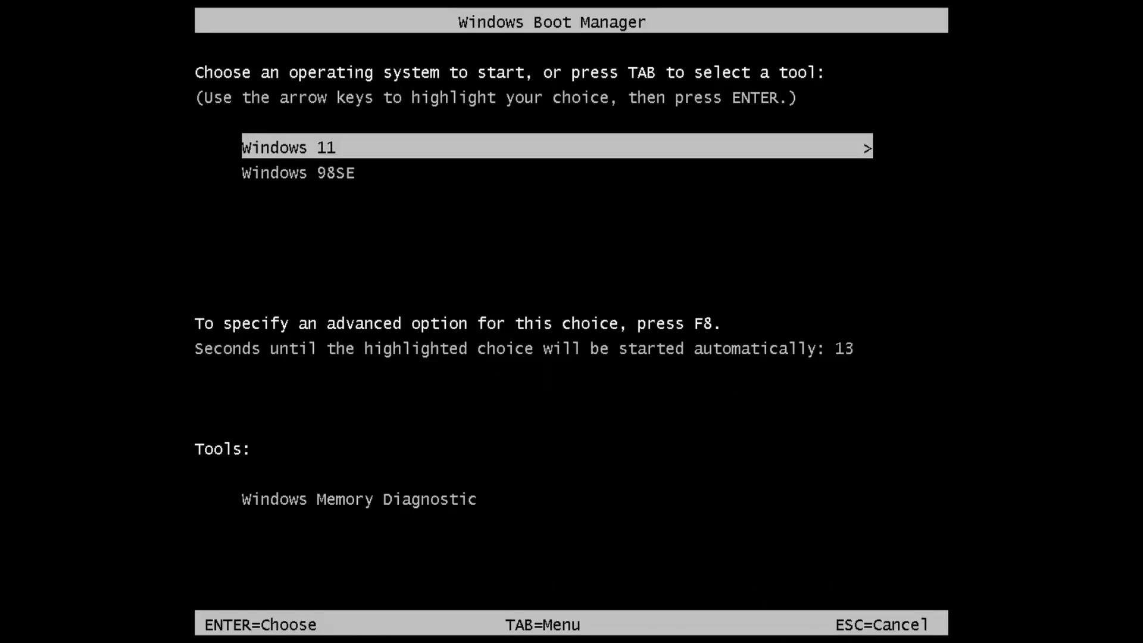
Boot the Windows 98SE entry from Windows Boot Manager and change to the CD directory
key("Down")
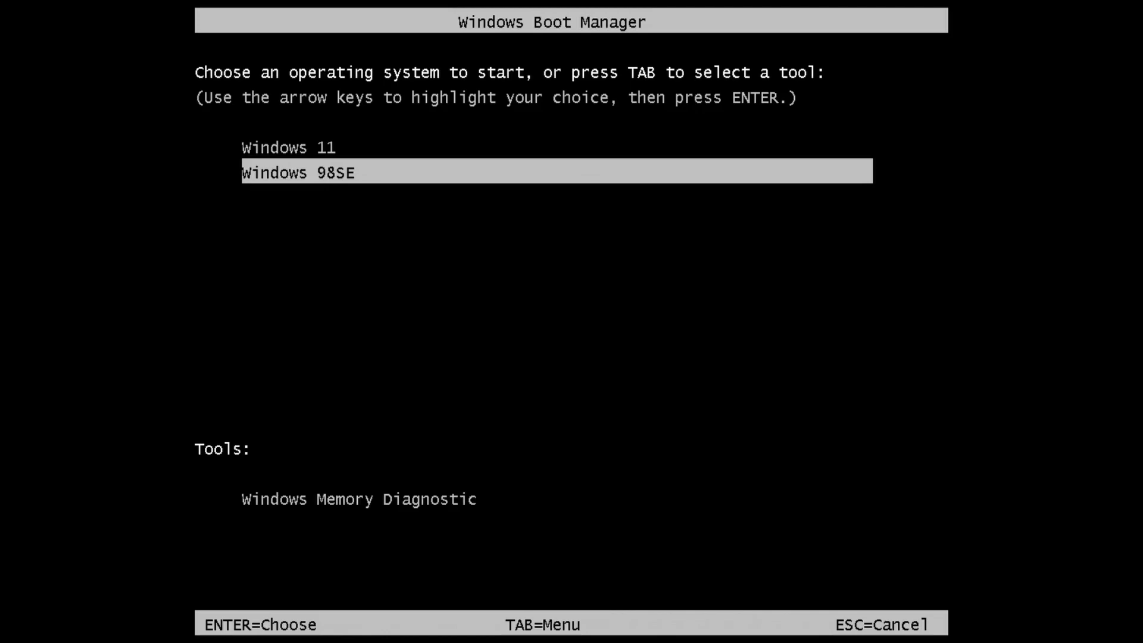
key("Return")
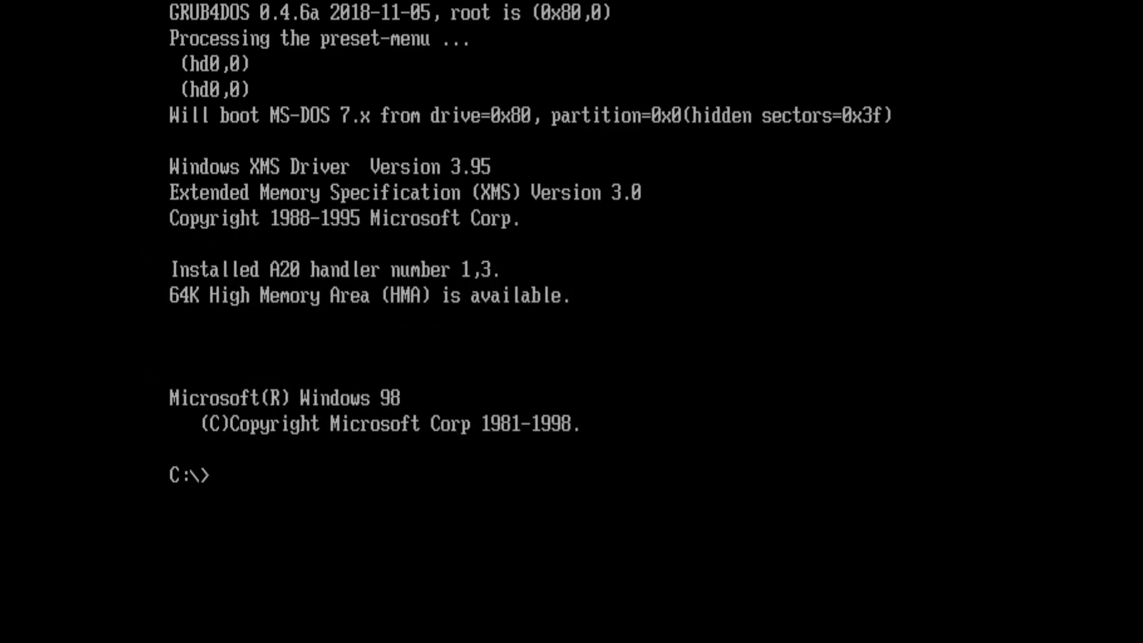
type("cd cd")
key("Return")
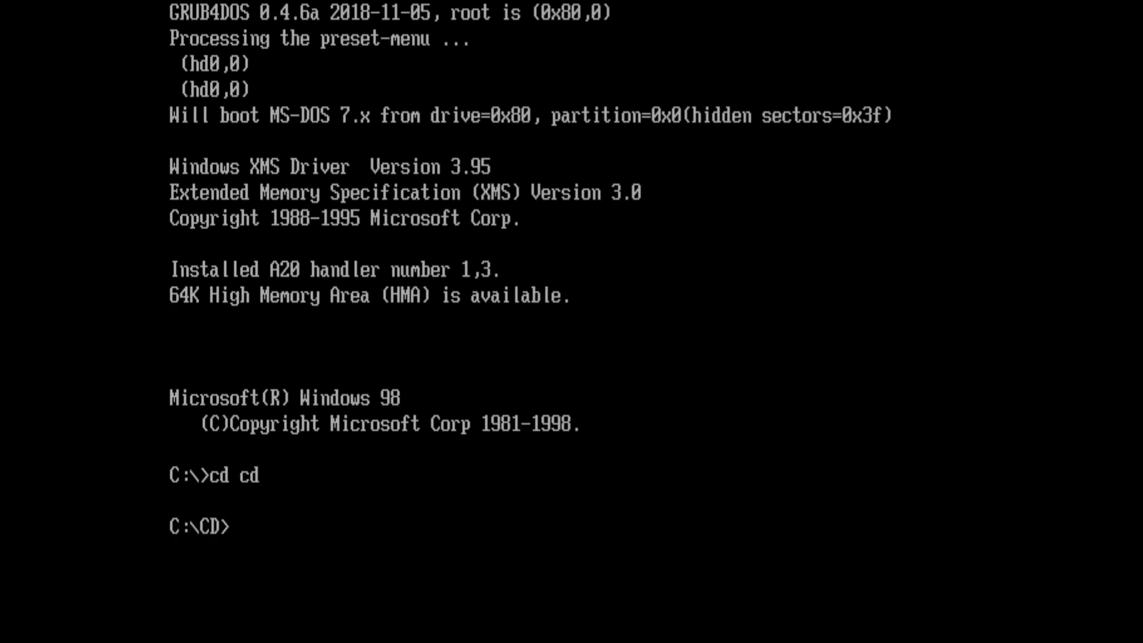
List the Windows 98 setup command's options and review the reference table of additional switches
type("setup /?")
key("Return")
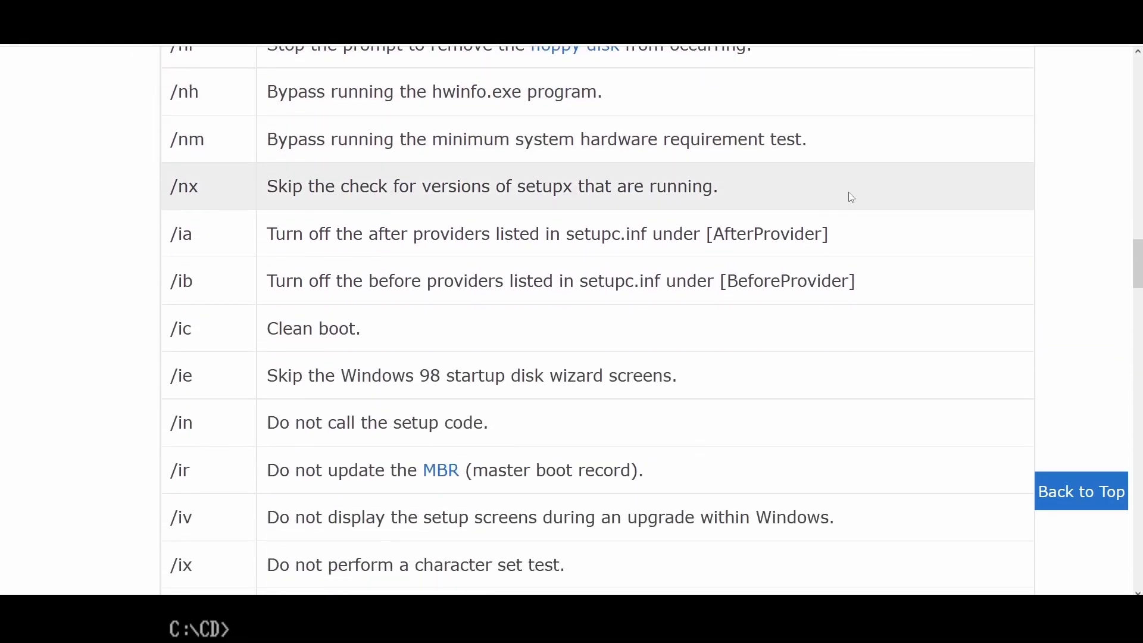
left_click_drag(509, 316, 694, 299)
Start Windows 98 Setup with the /is and /ir switches to skip ScanDisk and leave the master boot record untouched
type("set")
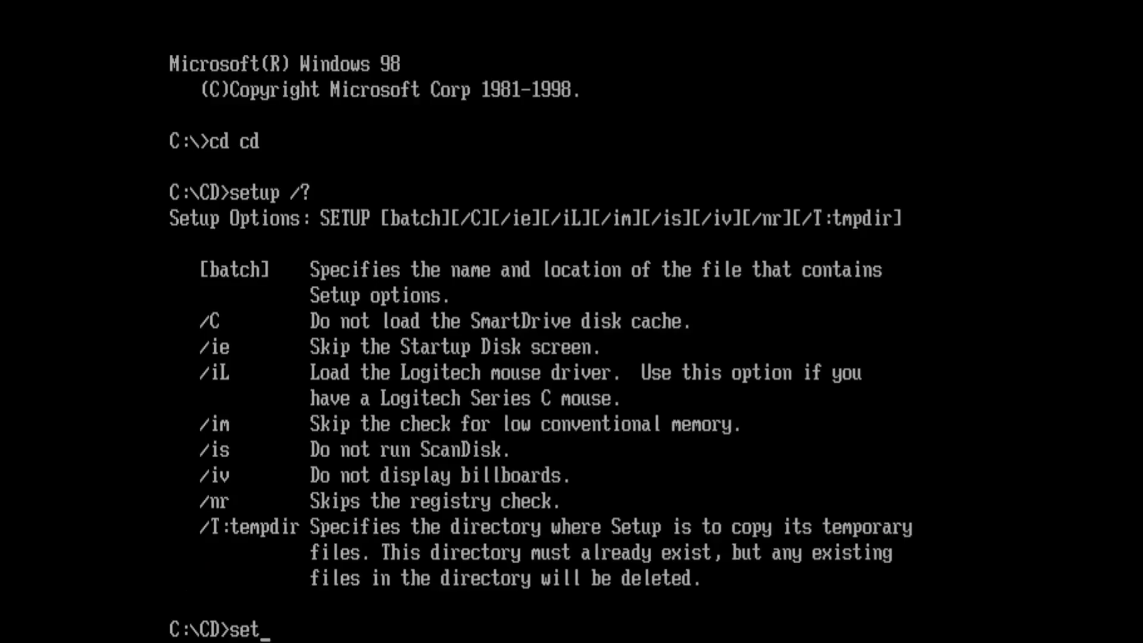
type("up /is /ir")
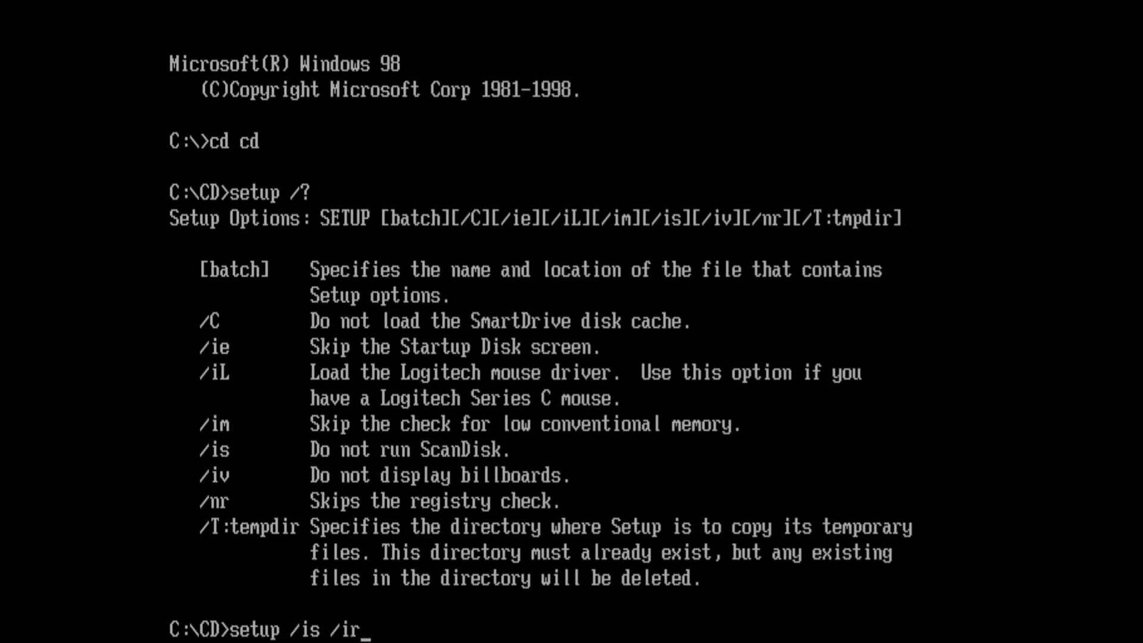
key("Return")
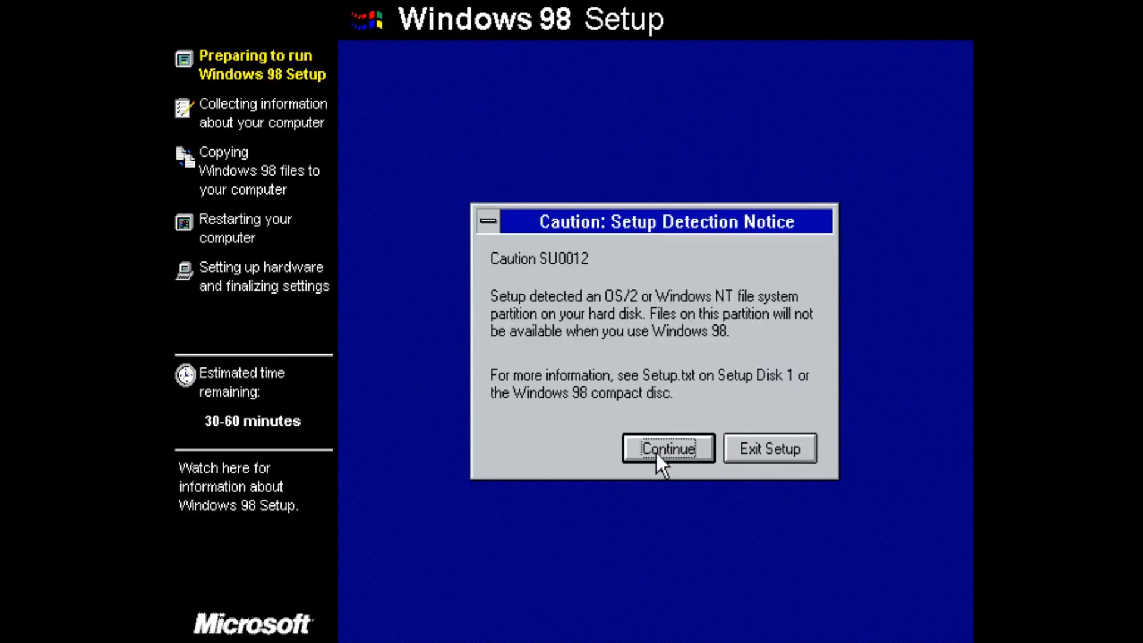
Continue past the Windows NT partition notice and advance the setup wizard to the Identification page
left_click(657, 452)
left_click(780, 543)
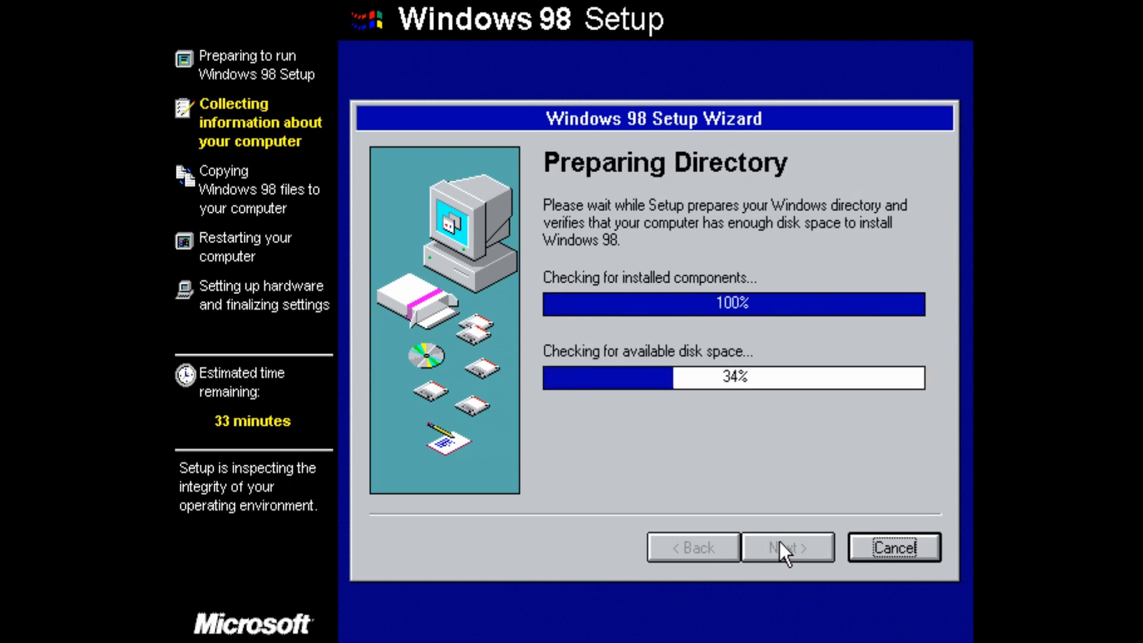
left_click(780, 544)
left_click(780, 543)
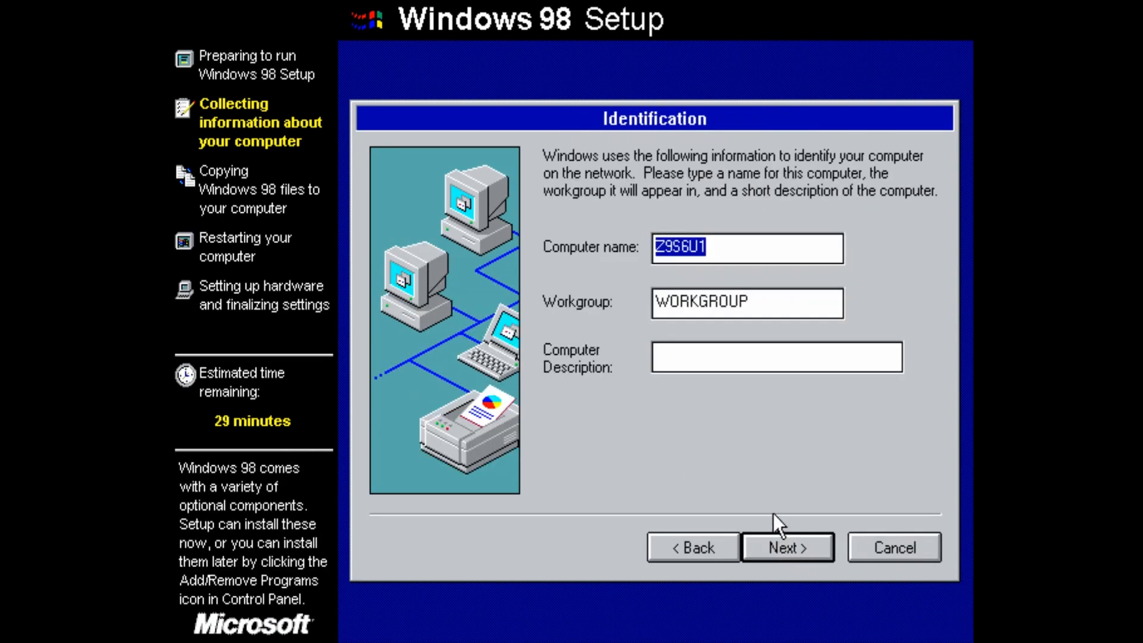
Set the computer name to OMORES and the computer description to Intel Coffee Lake Refresh, and continue the setup
type("OMORES")
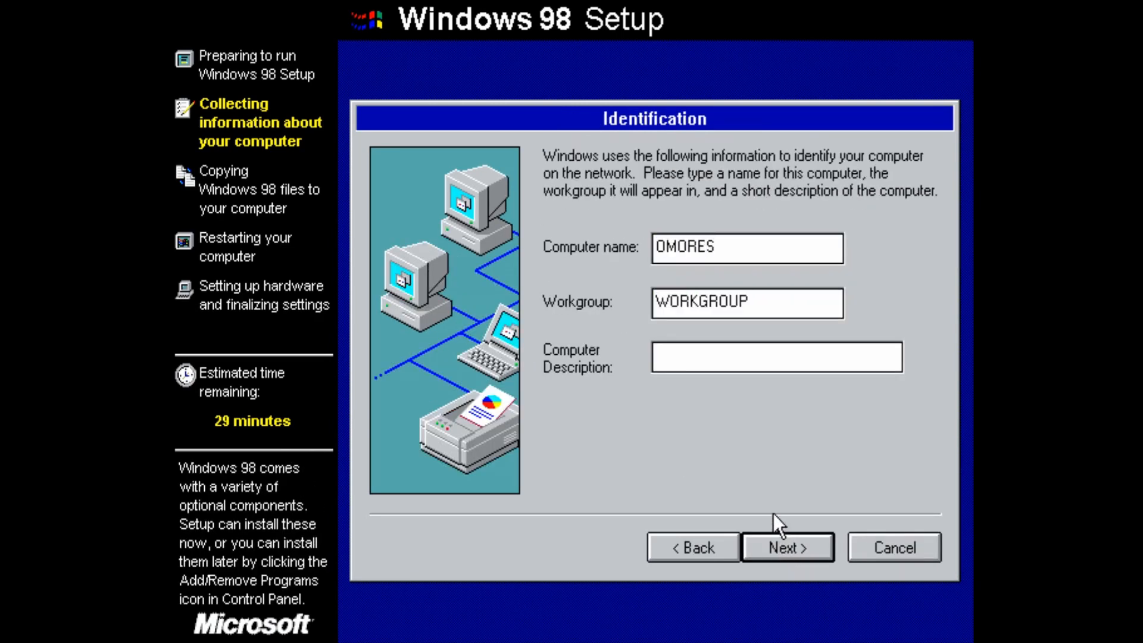
type("Intel Coffee Lake Refresh")
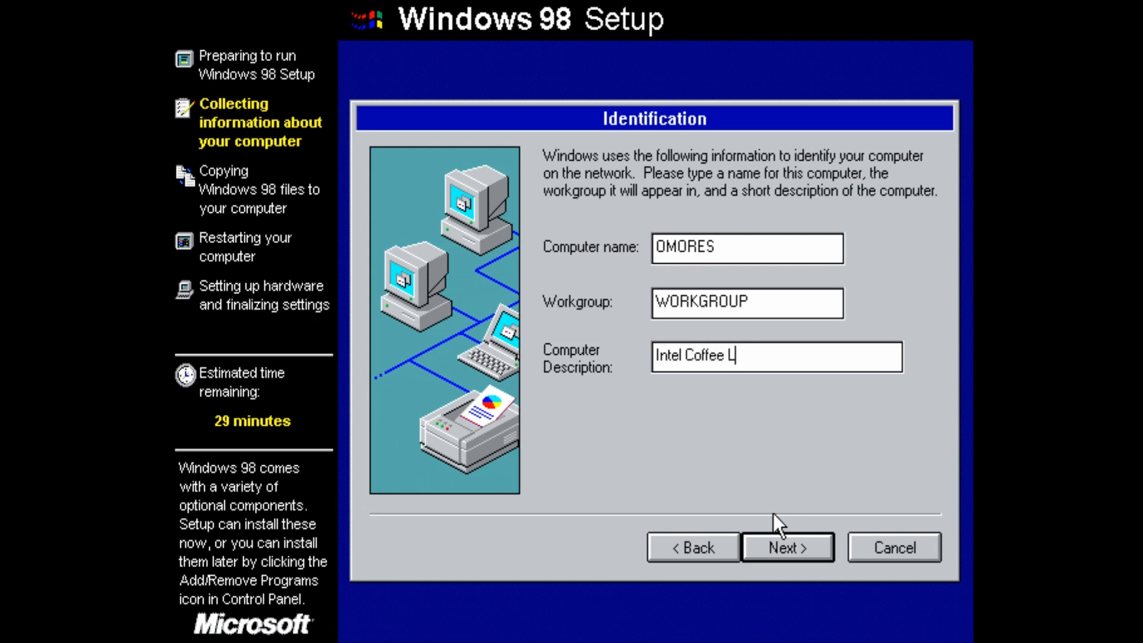
left_click(805, 542)
Advance through the remaining setup pages and let Windows 98 Setup copy its files to the computer
key("r")
key("r")
key("r")
left_click(802, 536)
left_click(802, 536)
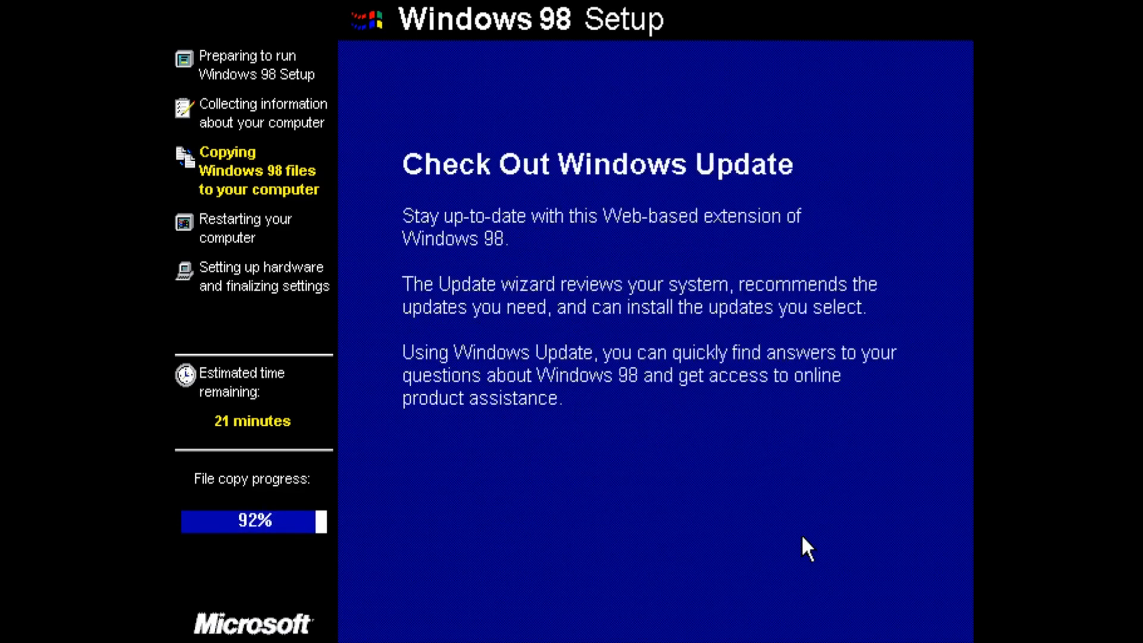
left_click(574, 375)
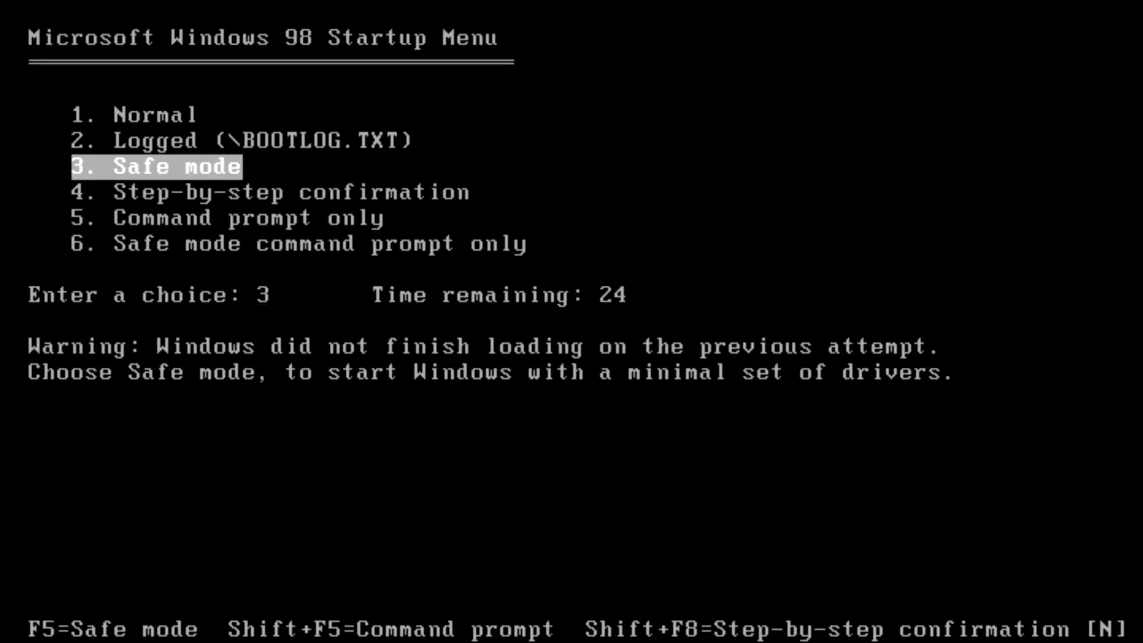
Boot Windows 98 to Command prompt only and open c:\windows\system.ini with the edit command
key("5")
key("Return")
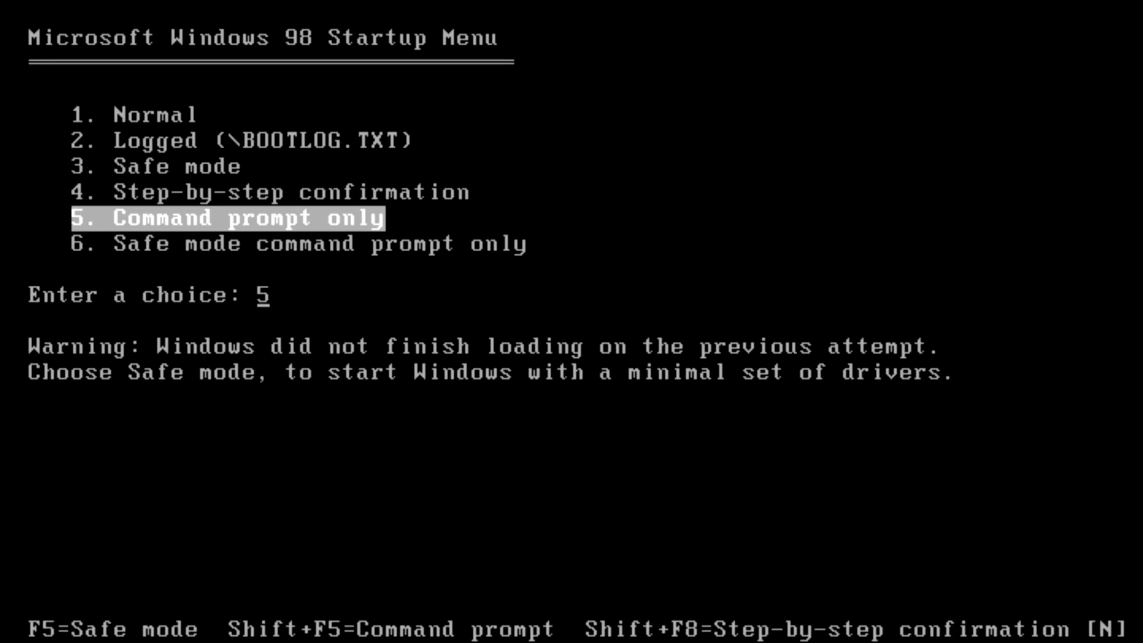
key("Return")
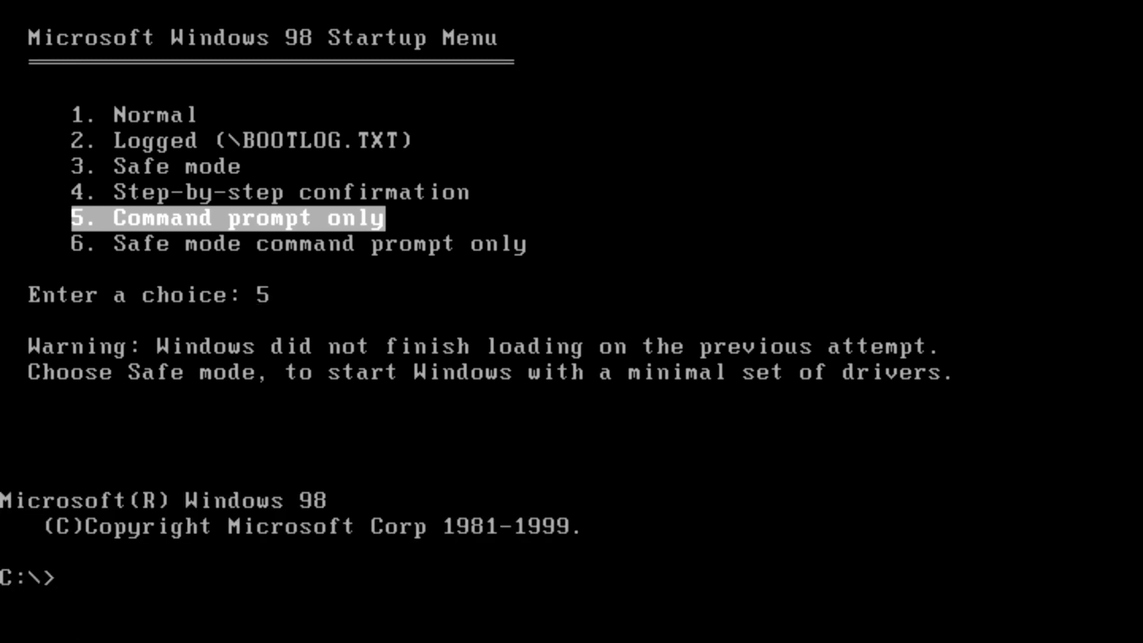
type("edit c:\\w")
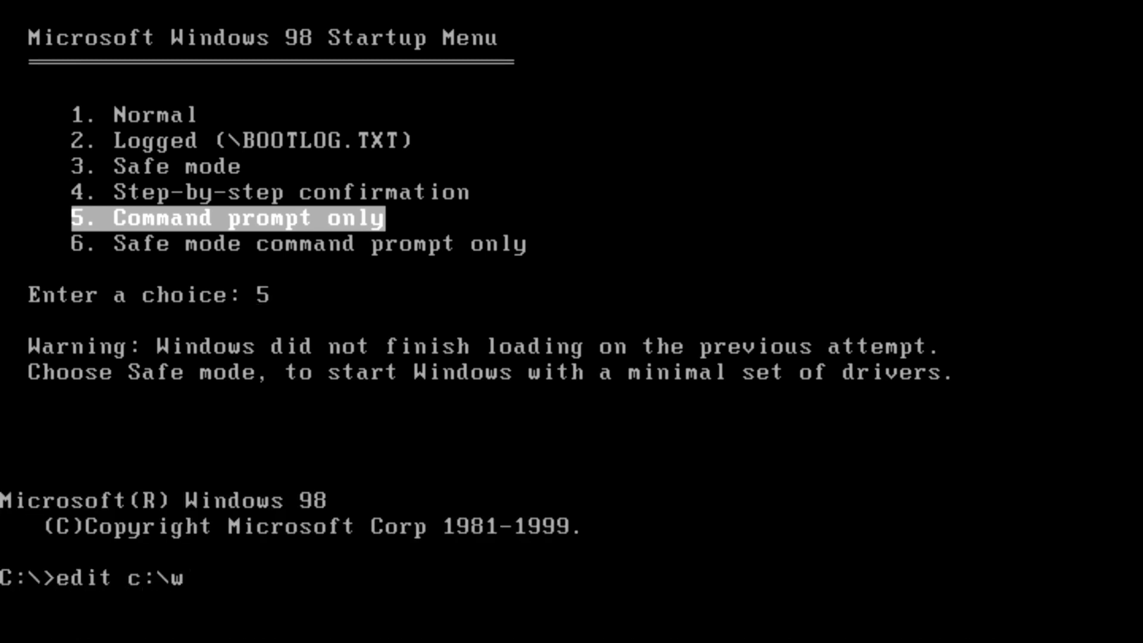
type("indows\\system.ini")
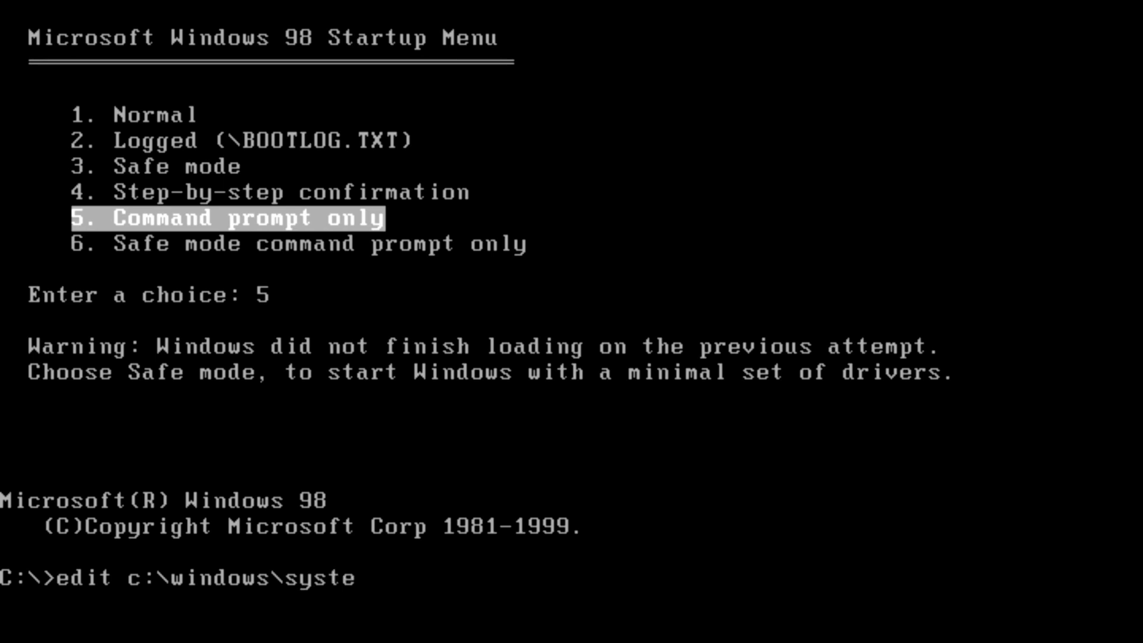
key("Return")
key("Down")
key("Down")
key("Down")
key("Down")
key("Down")
key("Down")
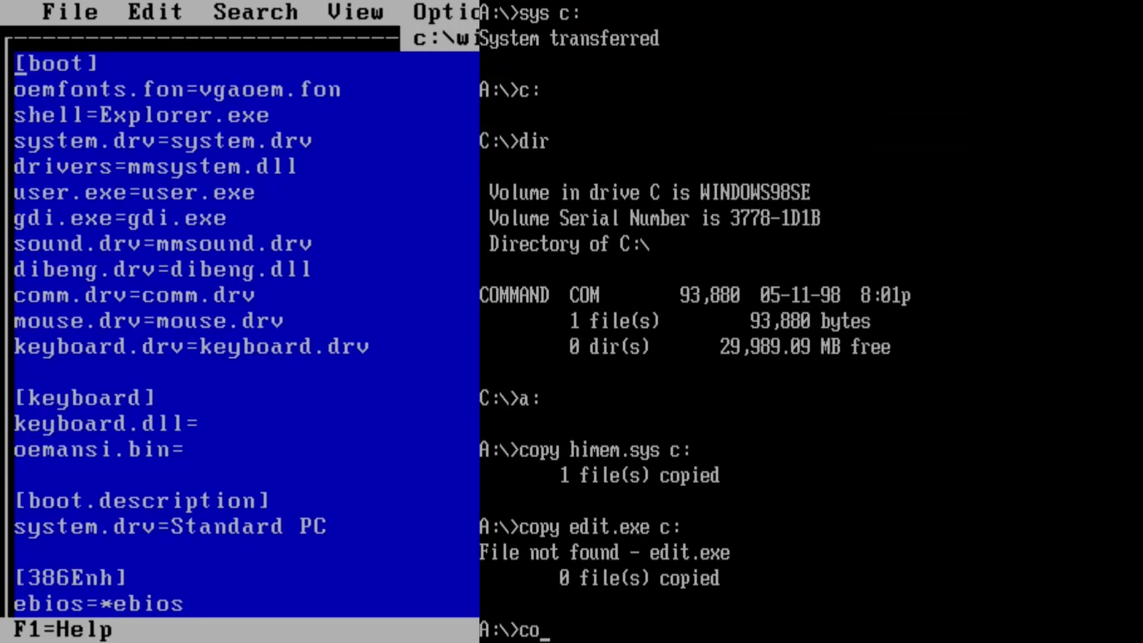
type("py edit.com c:")
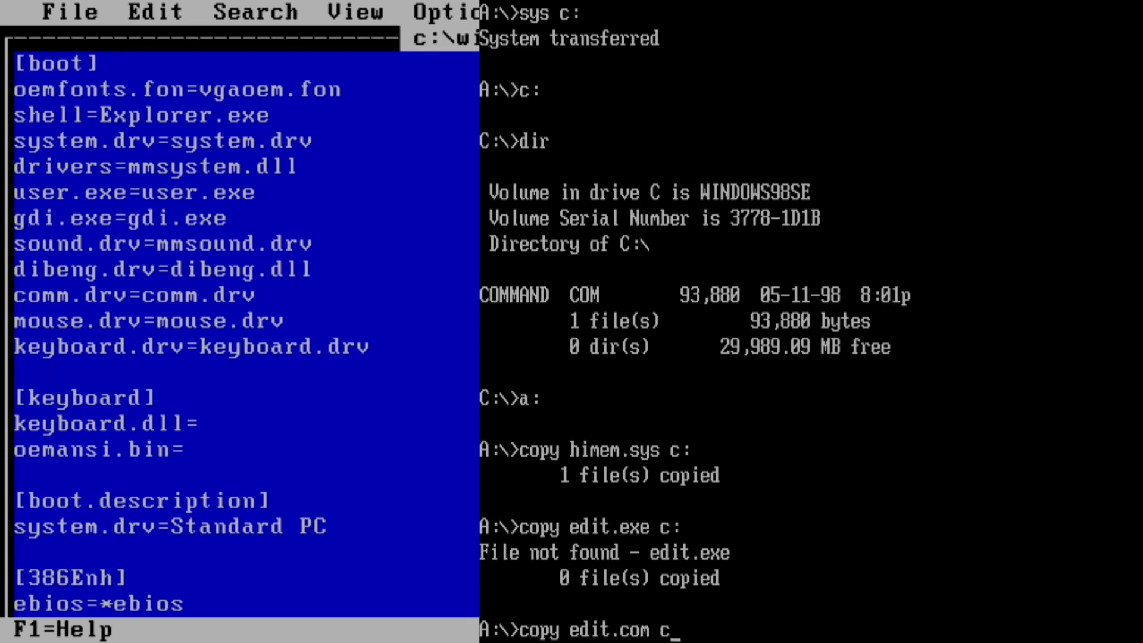
key("Return")
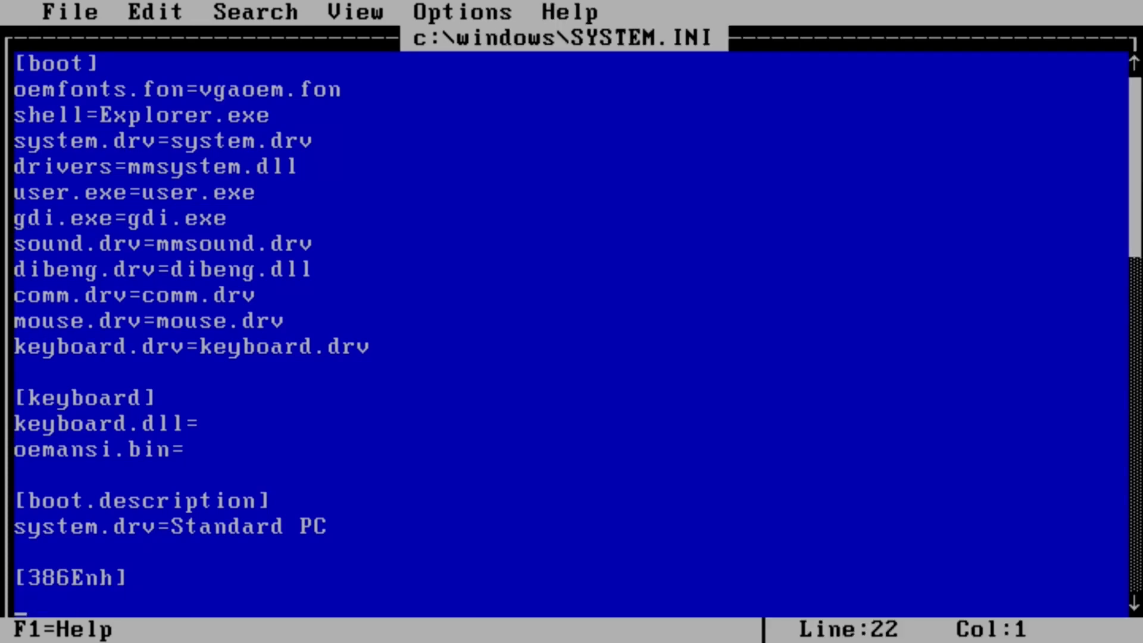
Add the line MaxPhysPage=20000 directly under the [386Enh] section header of SYSTEM.INI
type("MaxPhy")
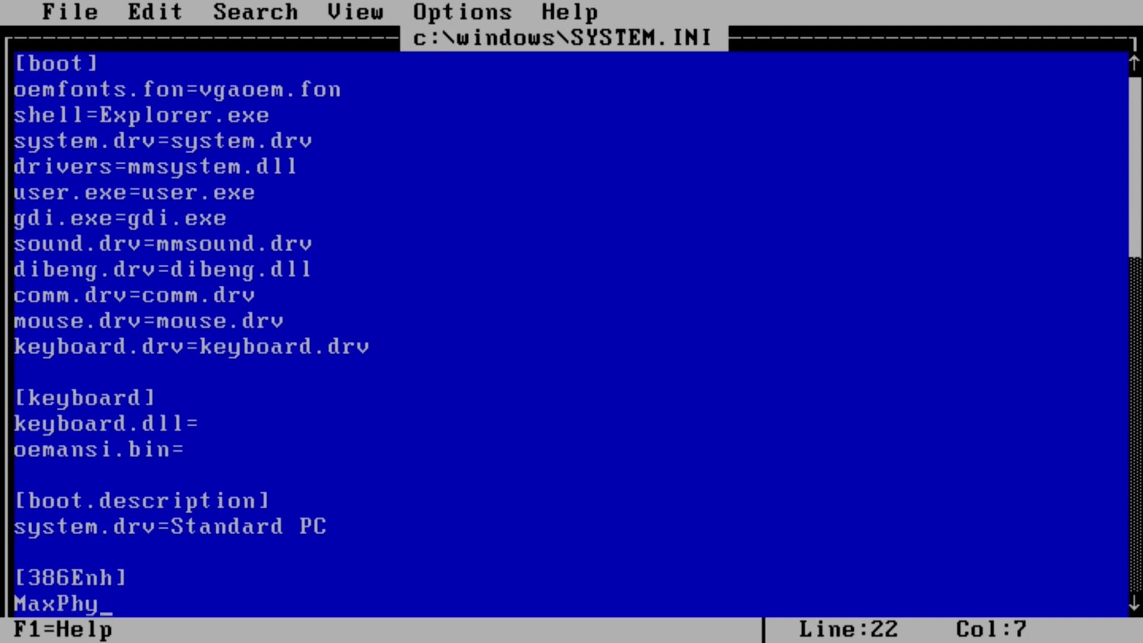
type("sPage=")
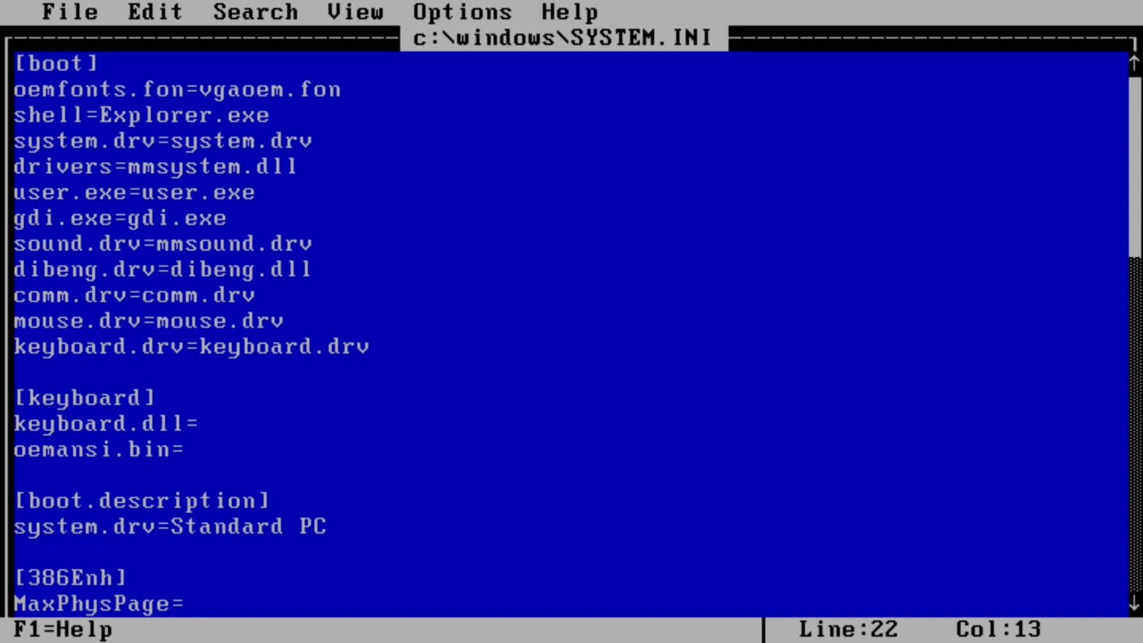
type("2000")
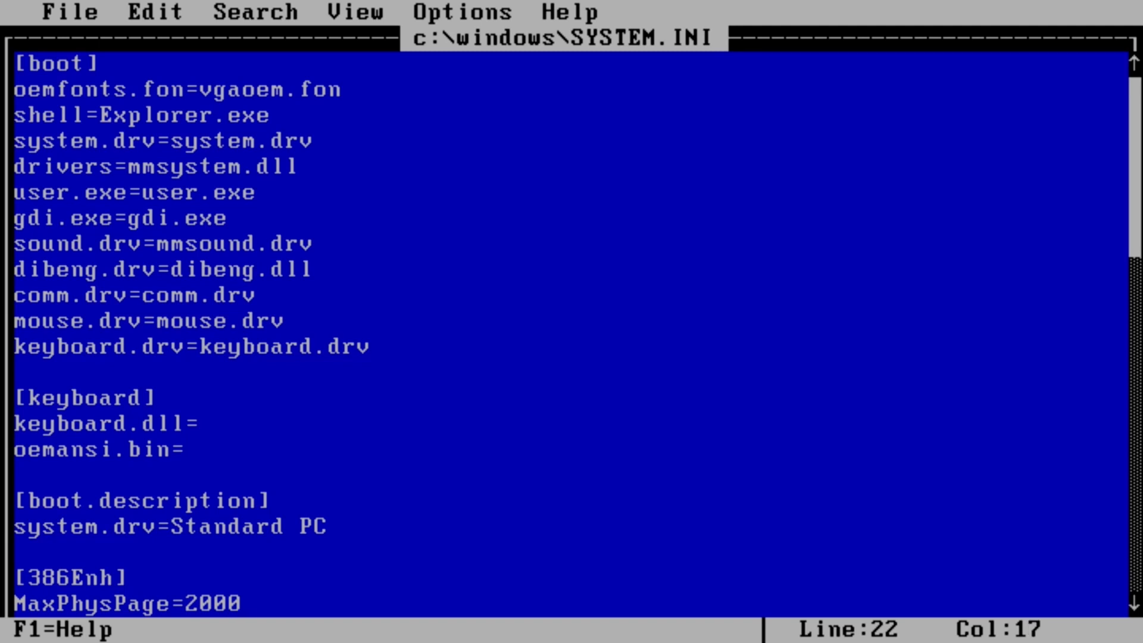
type("0")
Add the line MaxFileCache=262144 under the [vcache] section at the end of SYSTEM.INI
key("Down")
key("Down")
key("Down")
key("Down")
key("Down")
key("Down")
key("Down")
key("Down")
key("Down")
key("Down")
key("Down")
key("Down")
key("Down")
key("Down")
key("Down")
key("Down")
key("Down")
key("Down")
key("Down")
key("Down")
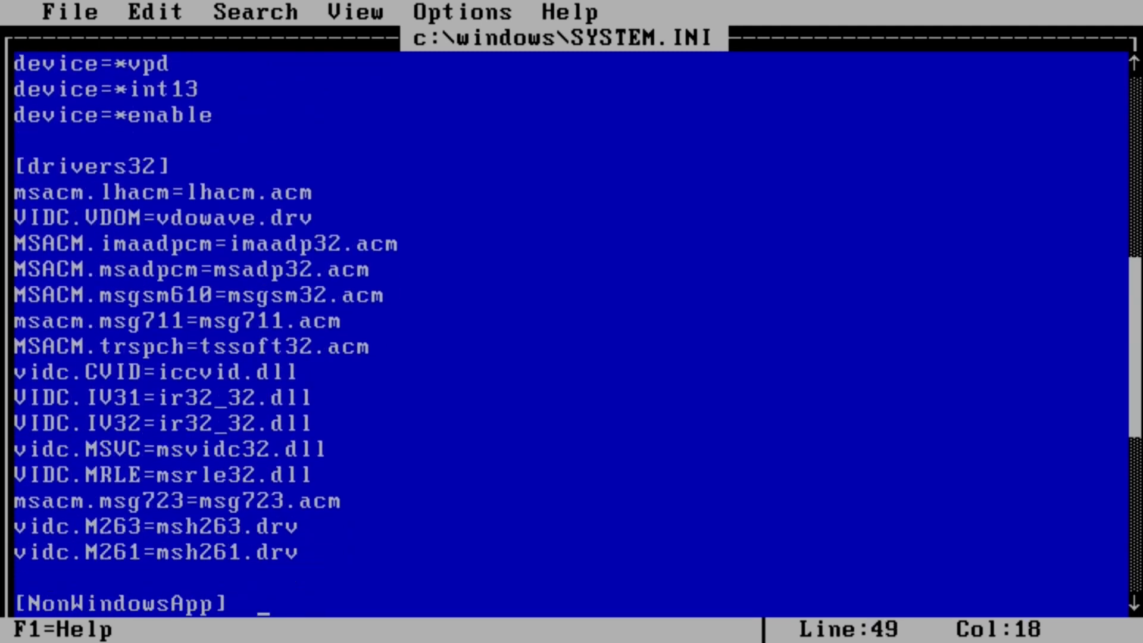
key("Down")
key("Down")
key("Down")
key("Down")
key("Down")
key("Down")
key("Down")
key("Down")
key("Down")
key("Down")
key("Down")
key("Down")
key("Down")
key("Left")
key("Left")
key("Left")
key("Left")
key("Left")
key("Left")
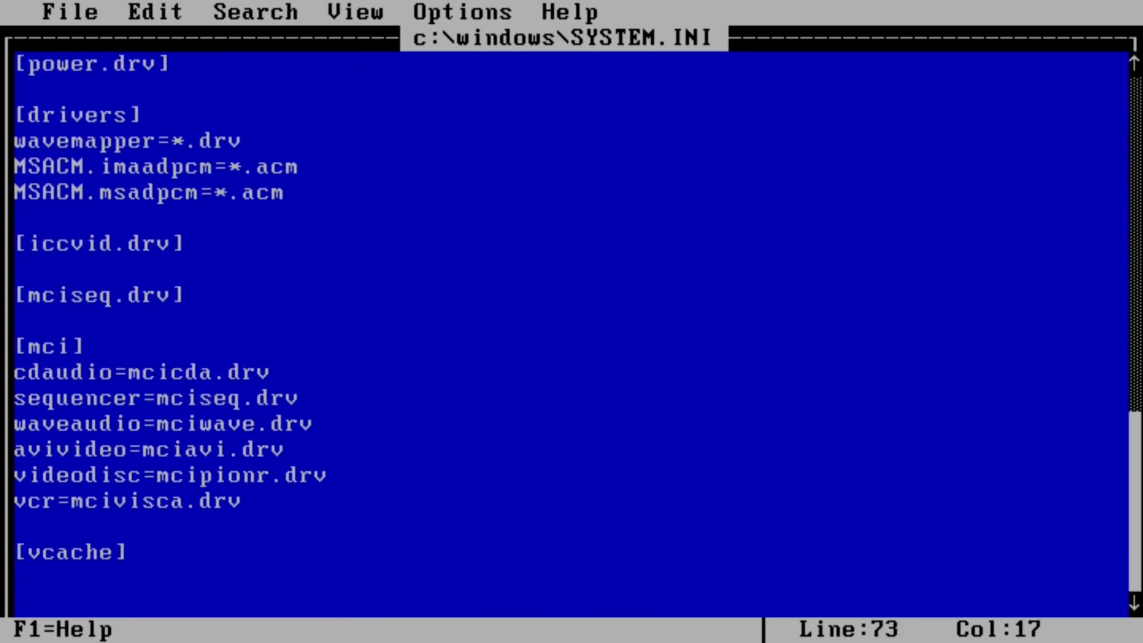
key("Left")
key("Left")
key("Left")
key("Left")
key("Up")
key("Left")
key("Left")
key("Left")
key("Left")
key("Left")
key("Left")
key("Left")
type("MaxF")
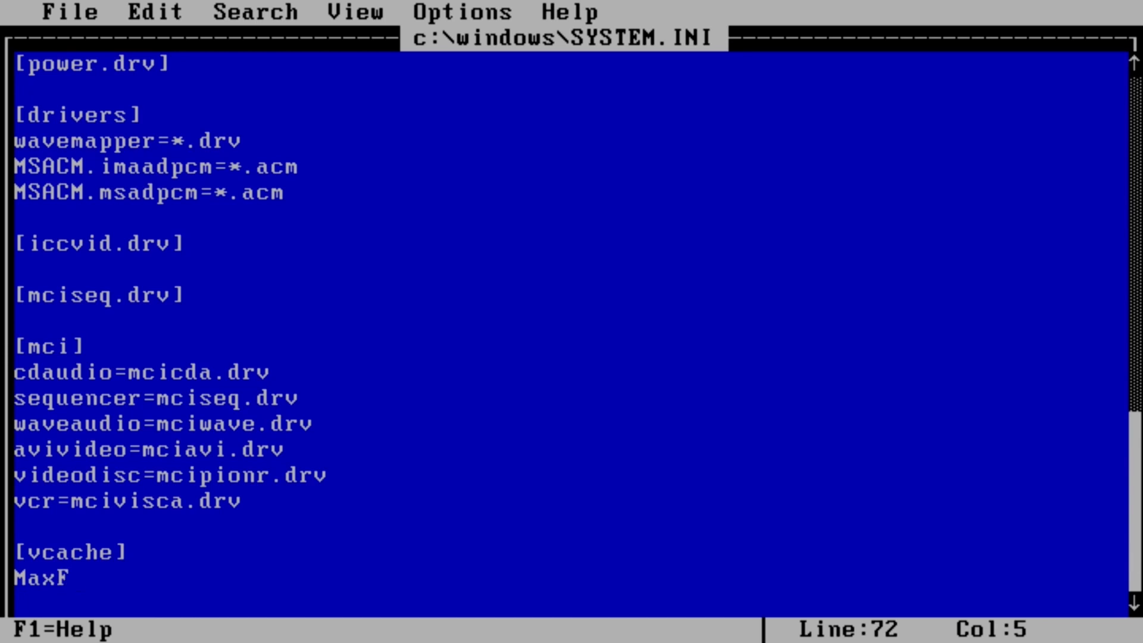
type("ileCacge")
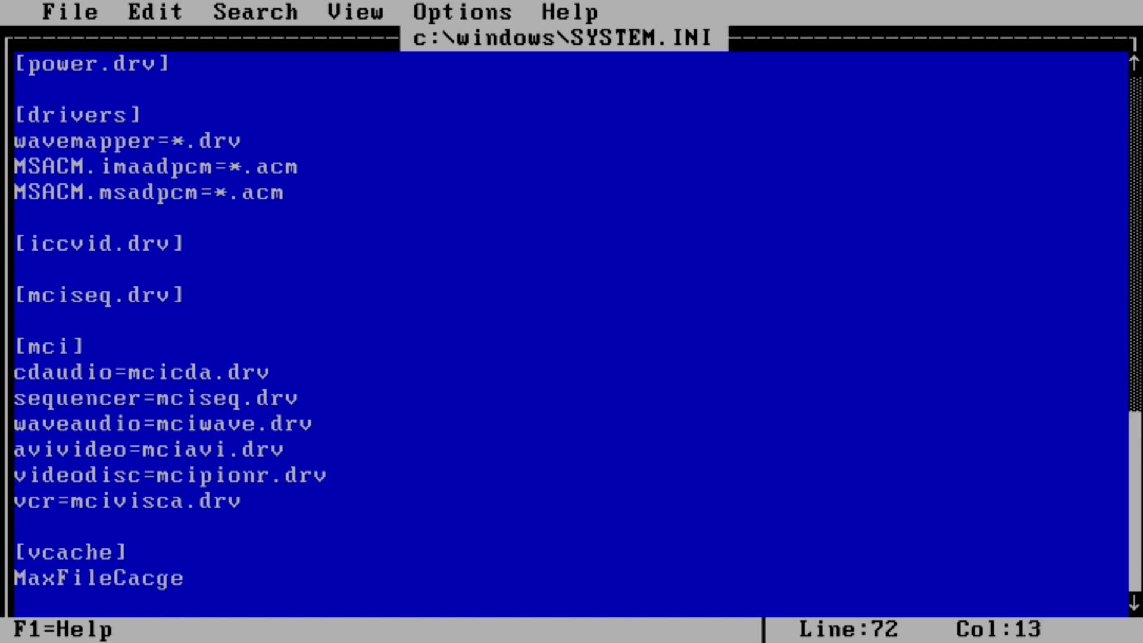
key("BackSpace")
key("BackSpace")
type("he=262144")
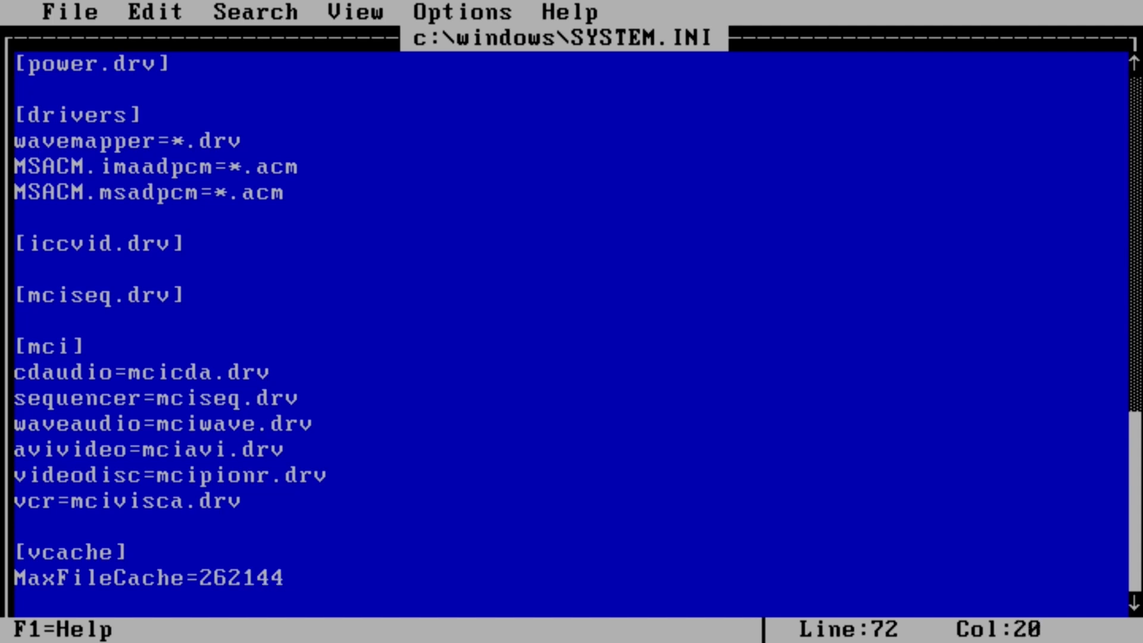
Exit the editor with the SYSTEM.INI changes saved and resume Windows 98 Setup with the win command
key("alt+f")
key("x")
key("Return")
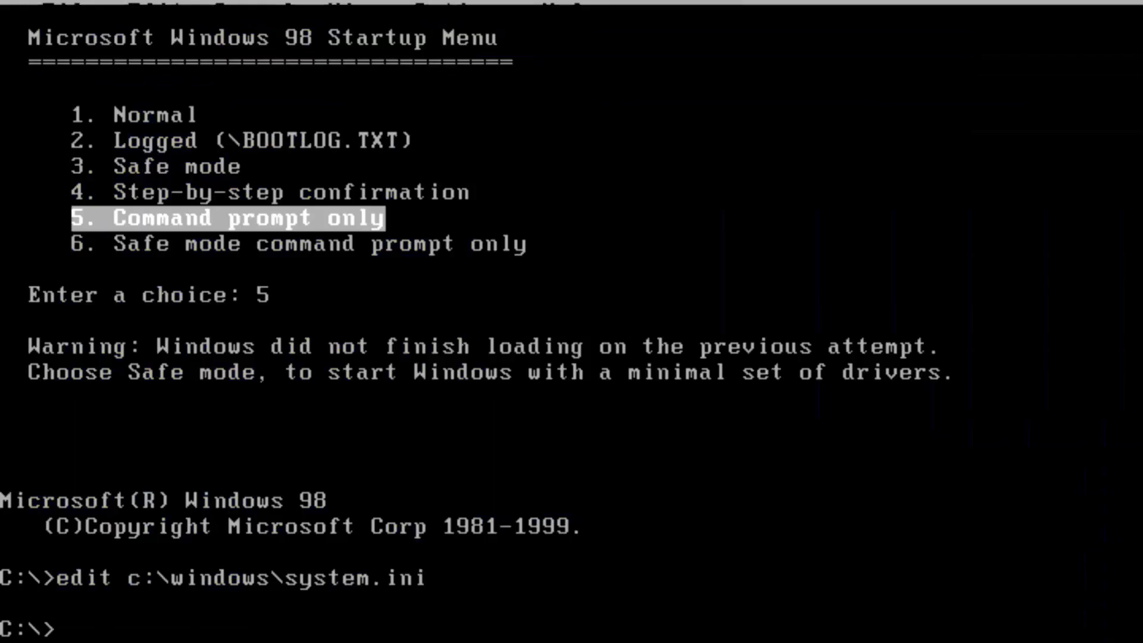
type("win")
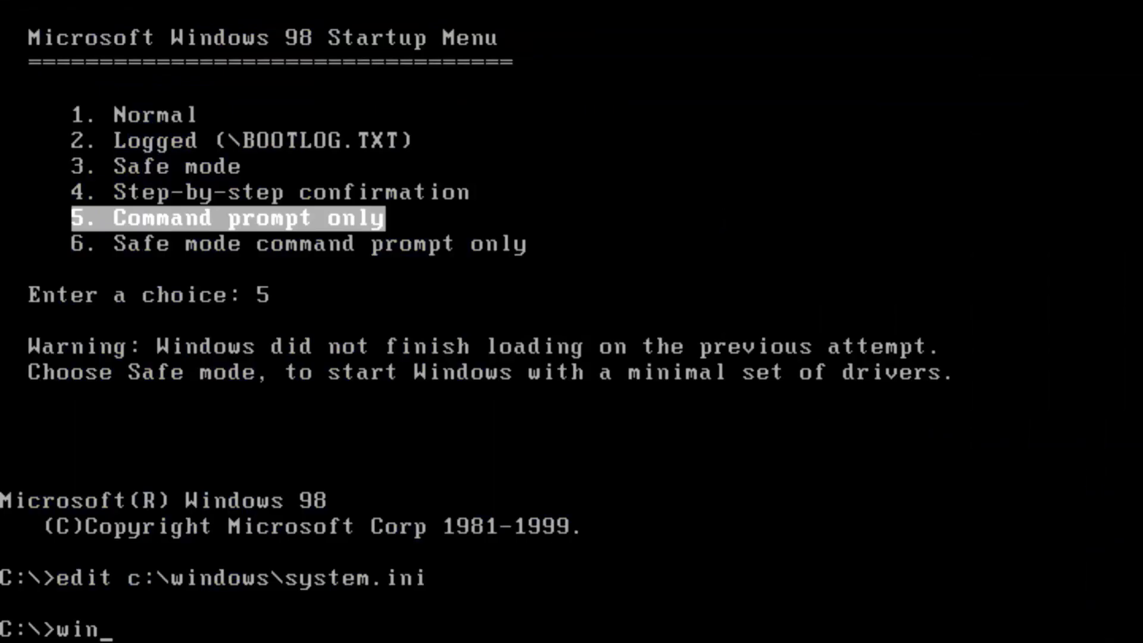
key("Return")
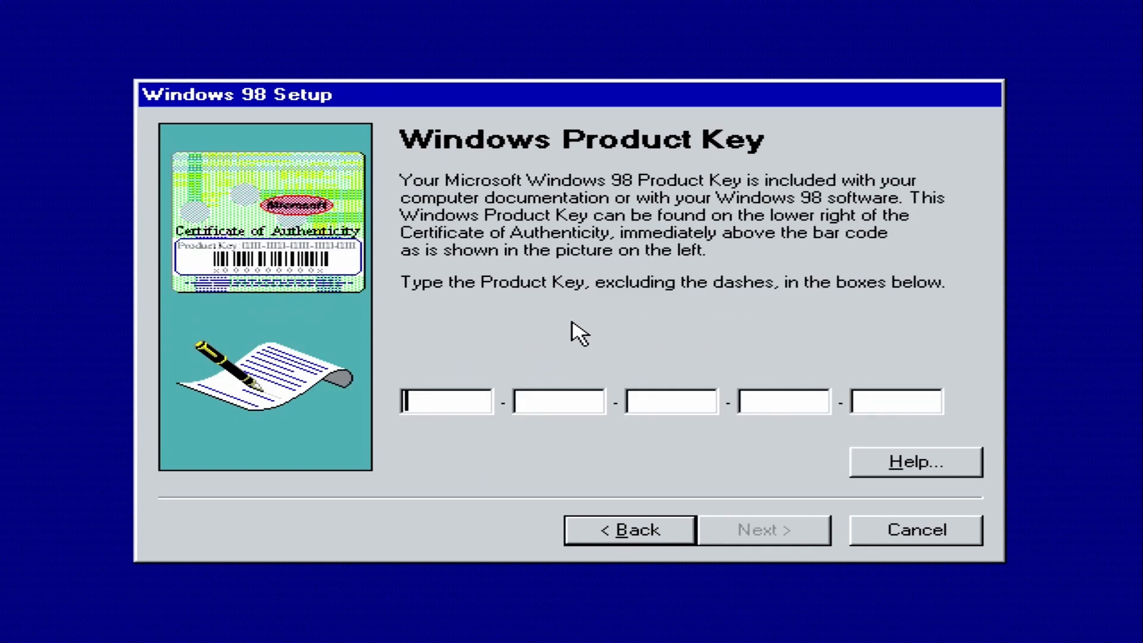
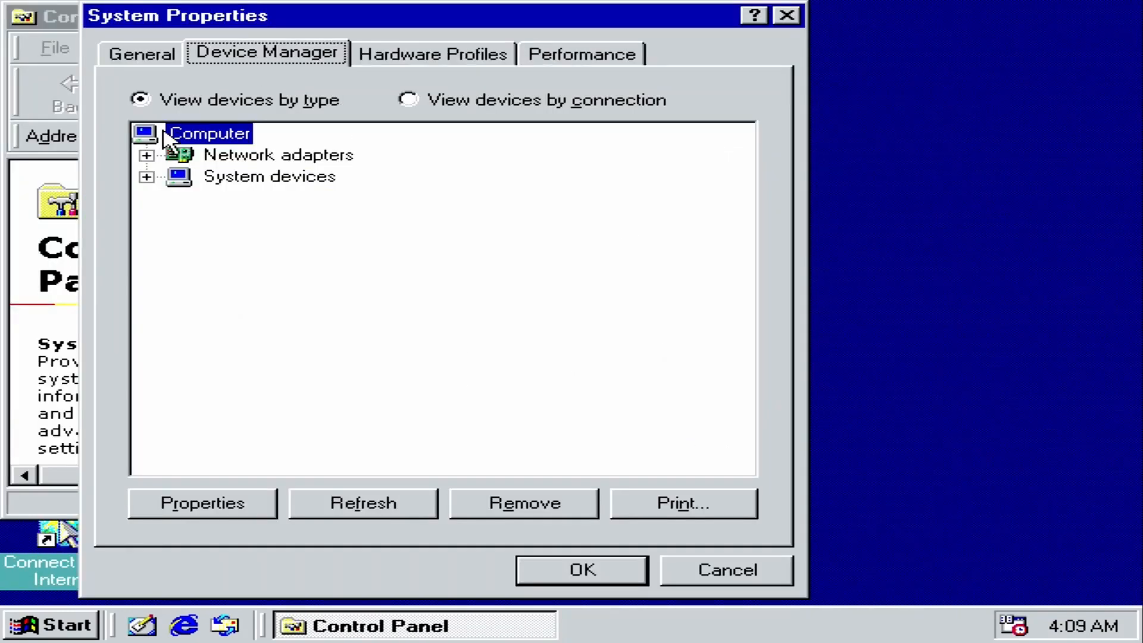
Inspect the network adapters and system devices listed in Device Manager
left_click(147, 156)
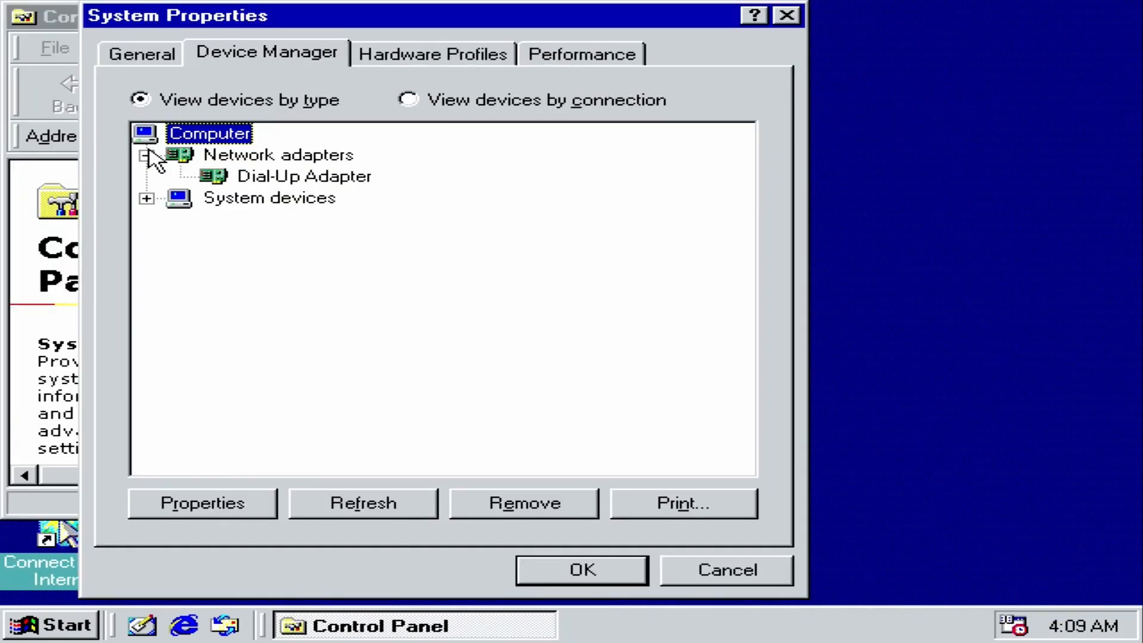
left_click(146, 198)
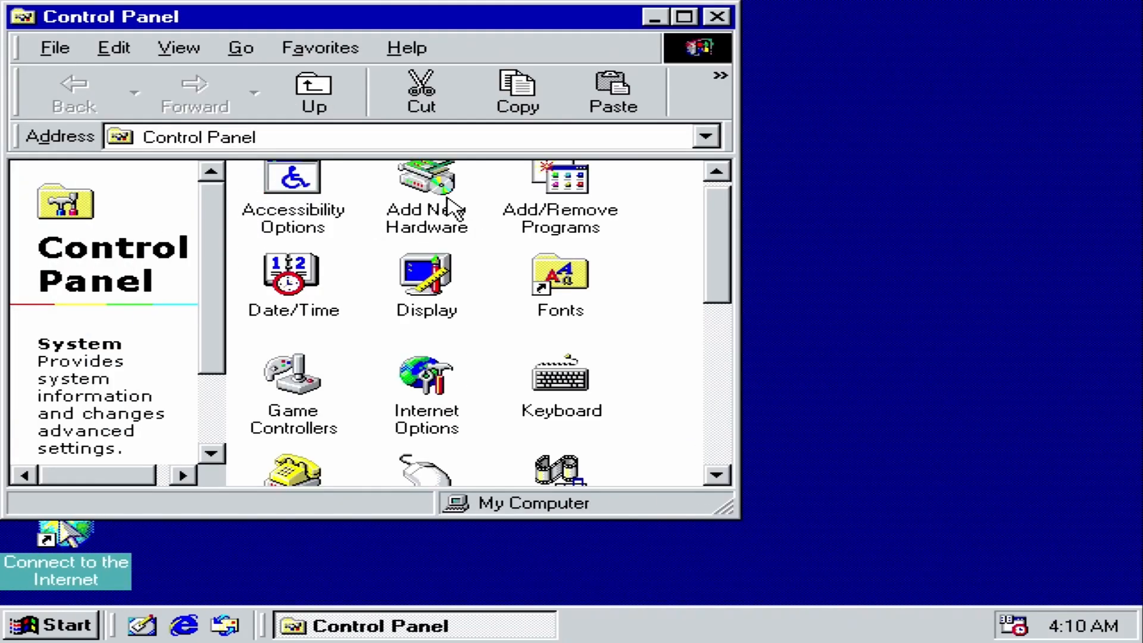
Start the Add New Hardware wizard, opt to select the hardware from a list, and choose System devices as the type
double_click(446, 204)
key("Return")
left_click(660, 489)
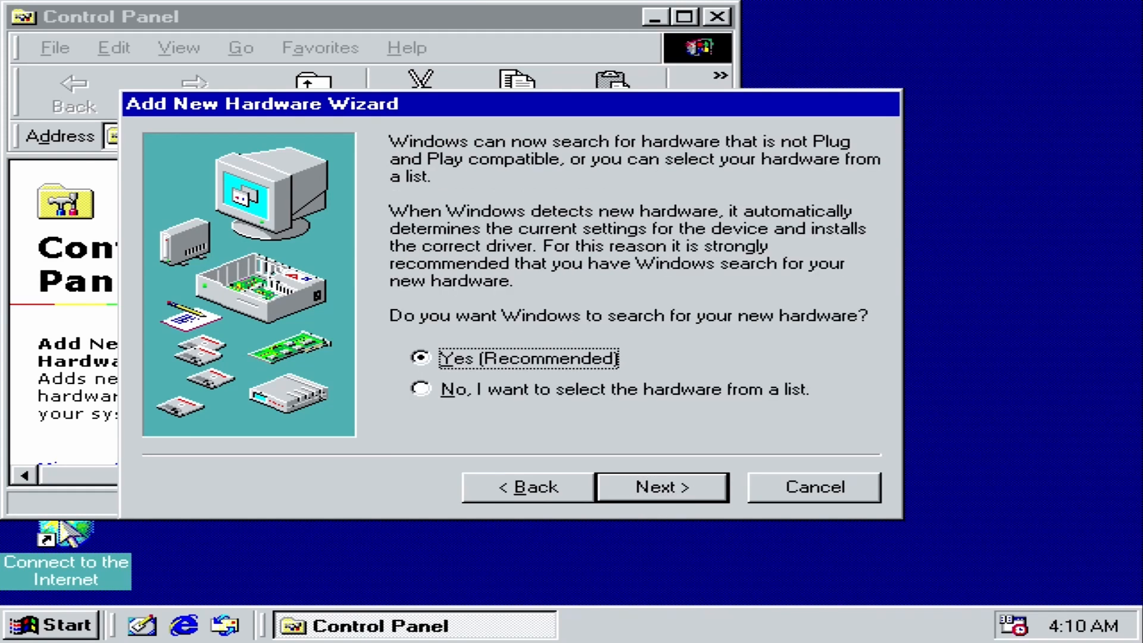
left_click(530, 391)
left_click(682, 483)
left_click_drag(838, 276, 838, 409)
double_click(564, 407)
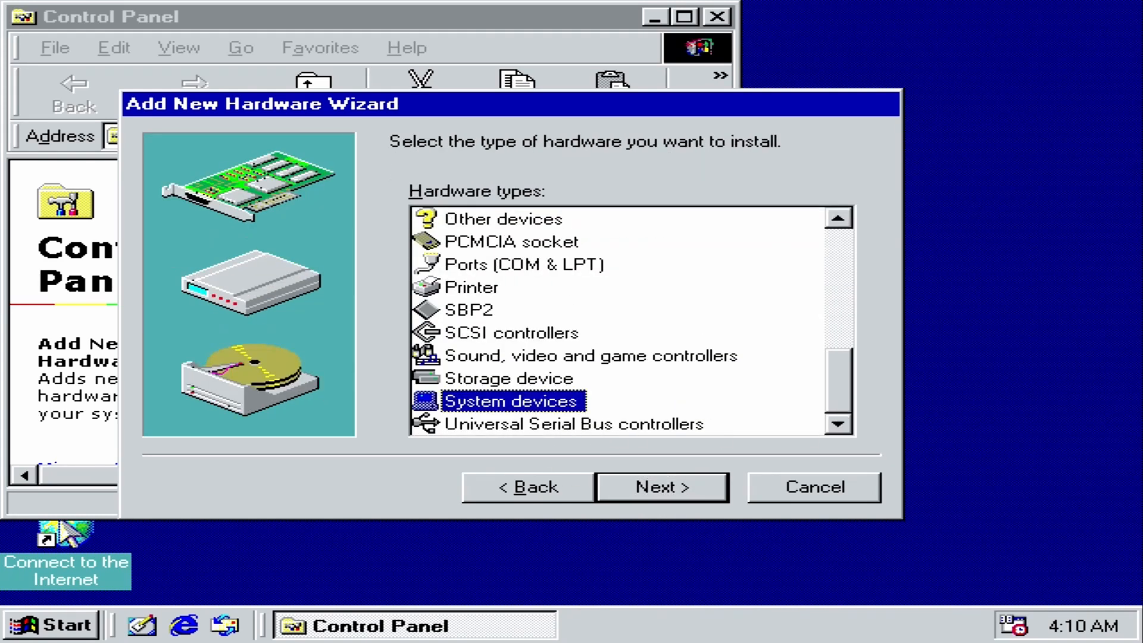
Install the PCI bus model from the (Standard system devices) manufacturer
left_click_drag(878, 298, 864, 310)
left_click(477, 319)
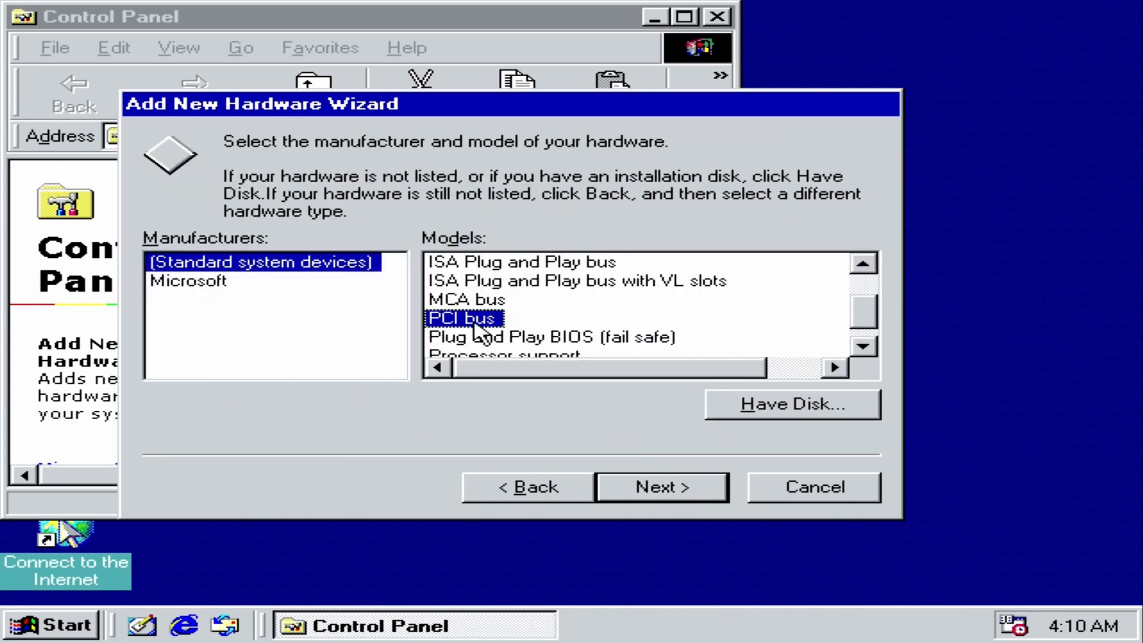
left_click(668, 493)
left_click(664, 487)
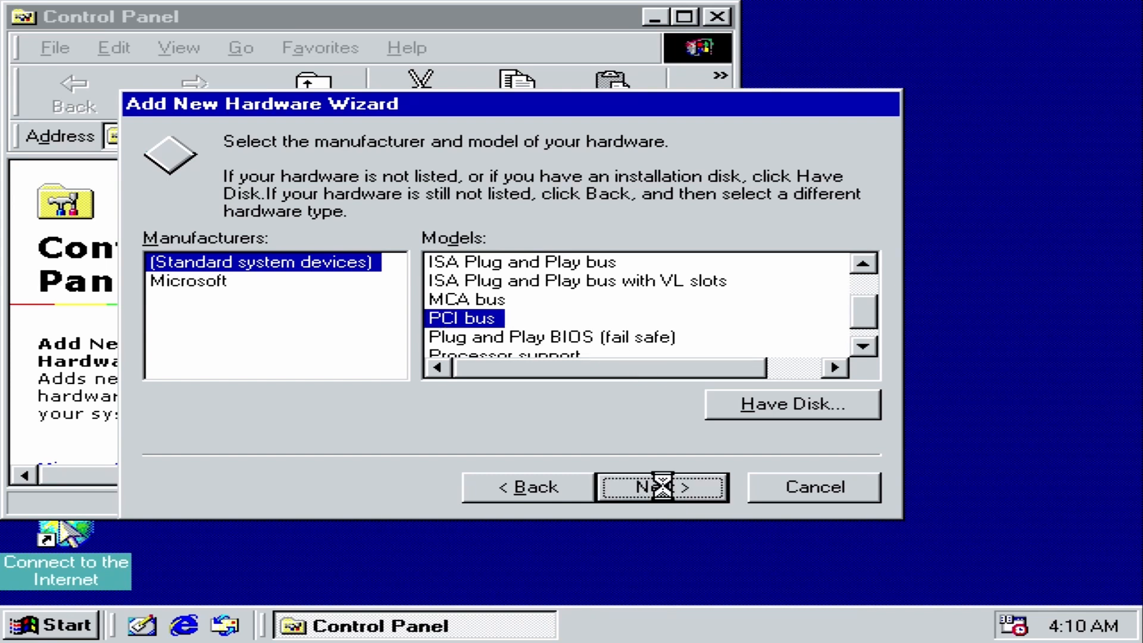
left_click(666, 487)
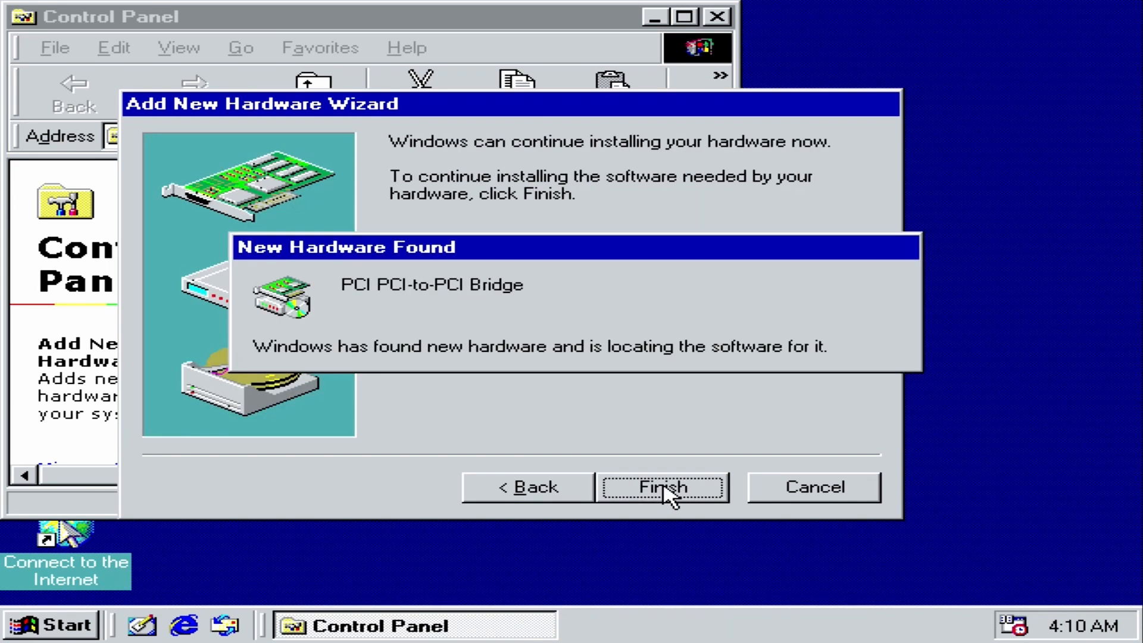
Install the PCI standard PCI-to-PCI bridge driver from the default driver database and decline the computer restart
left_click(693, 516)
left_click(693, 517)
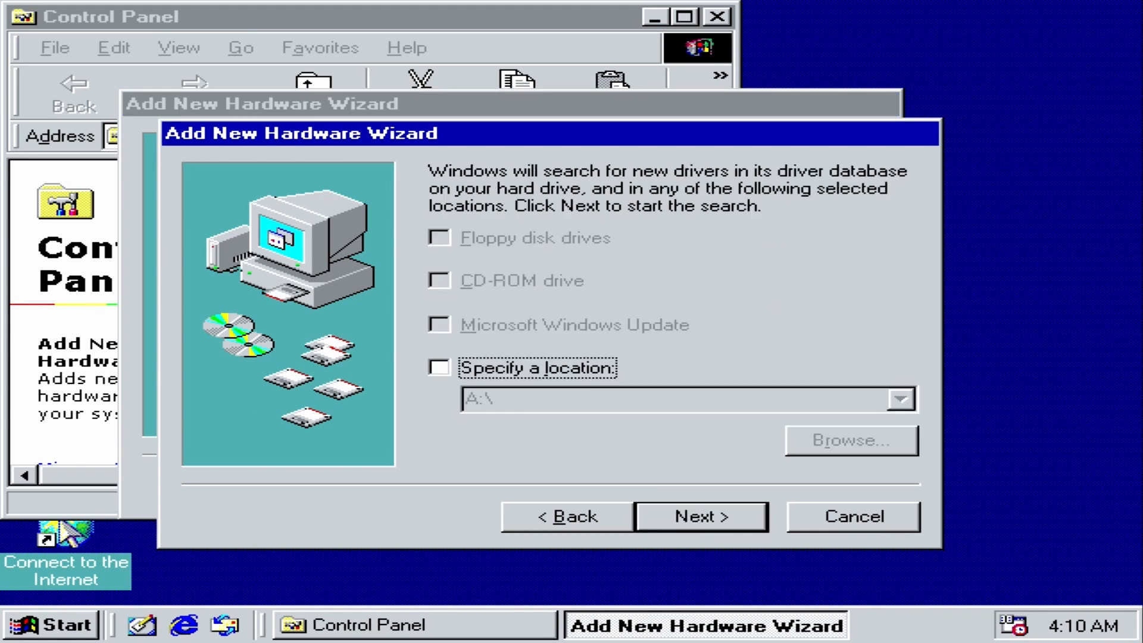
left_click(693, 517)
left_click(693, 517)
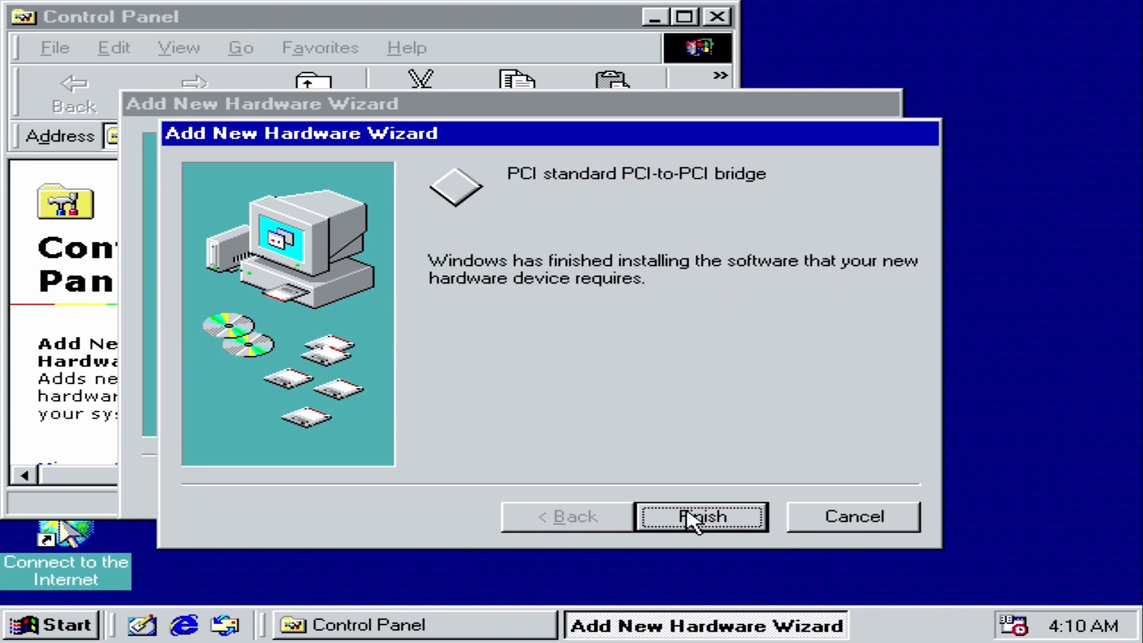
left_click(687, 515)
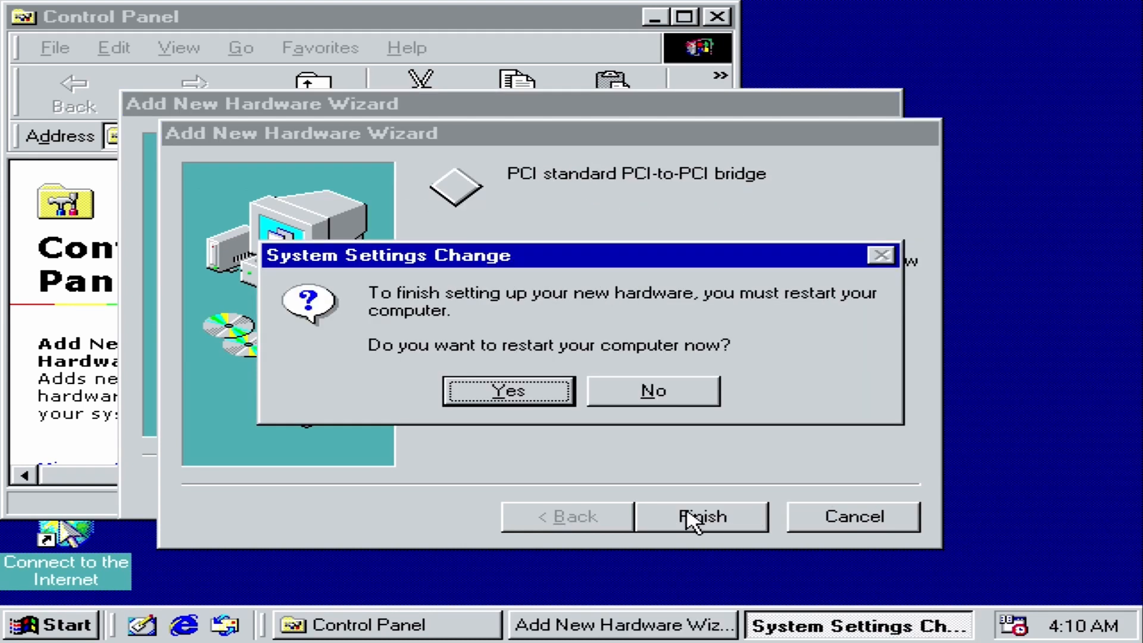
left_click(678, 404)
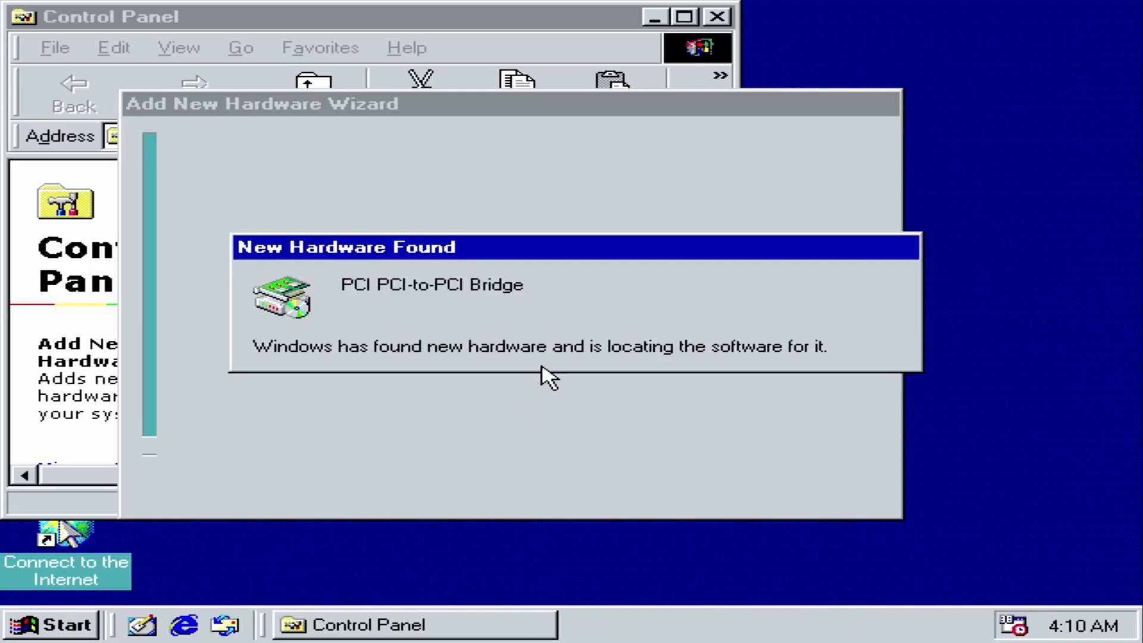
Complete the driver installation for the second detected PCI-to-PCI bridge and postpone the restart again
left_click(556, 401)
left_click(556, 401)
left_click(556, 402)
left_click(556, 401)
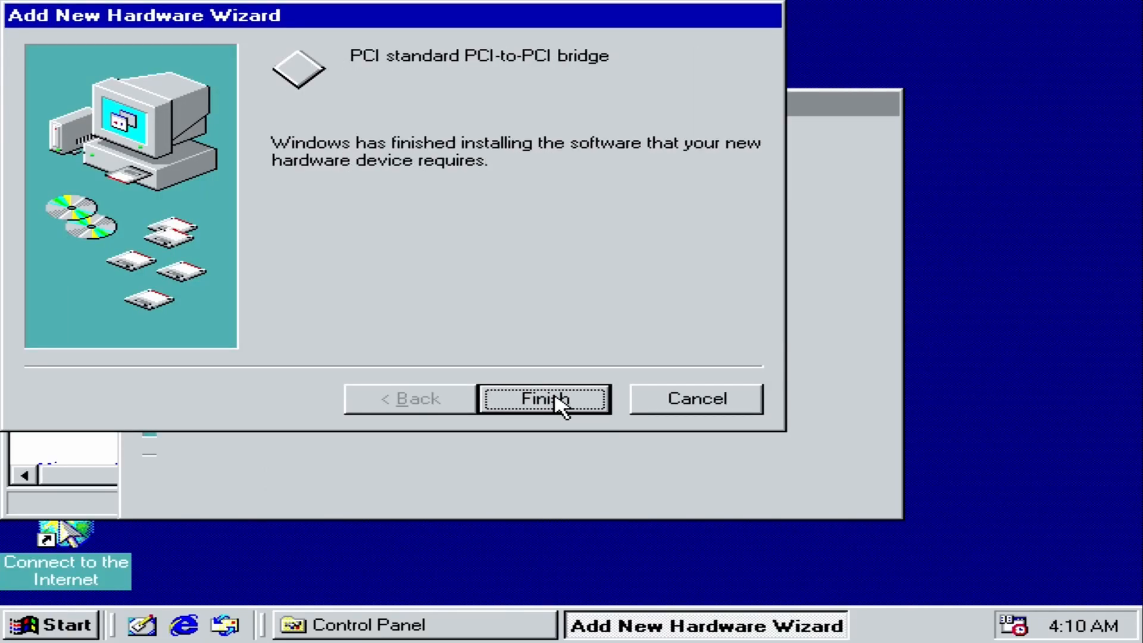
left_click(561, 405)
left_click(602, 390)
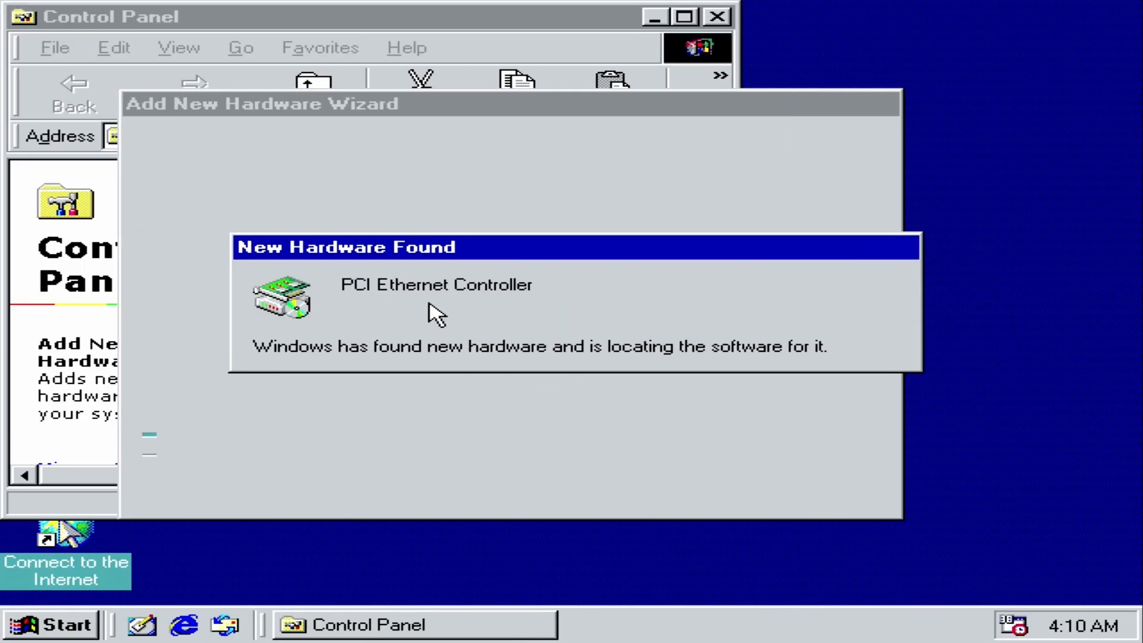
Search the default driver database for a PCI Ethernet Controller driver without specifying an additional location
left_click(611, 426)
left_click(618, 434)
left_click(670, 494)
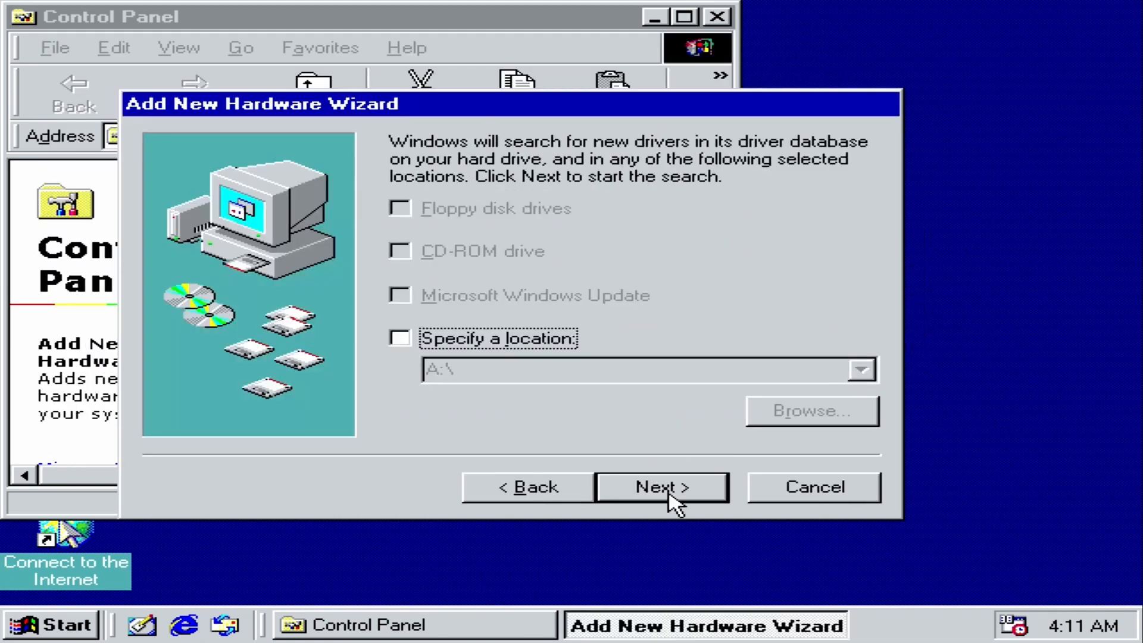
left_click(662, 487)
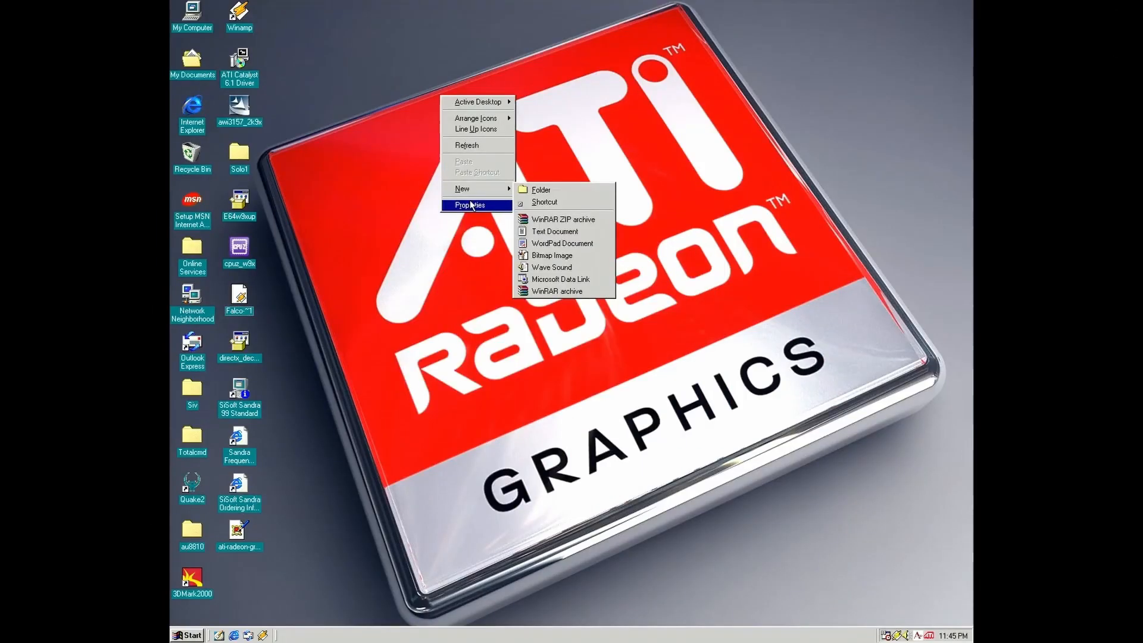
View the display settings and the 3D options in the RADEON X700 Series advanced properties, closing those properties when done
left_click(472, 213)
left_click(493, 135)
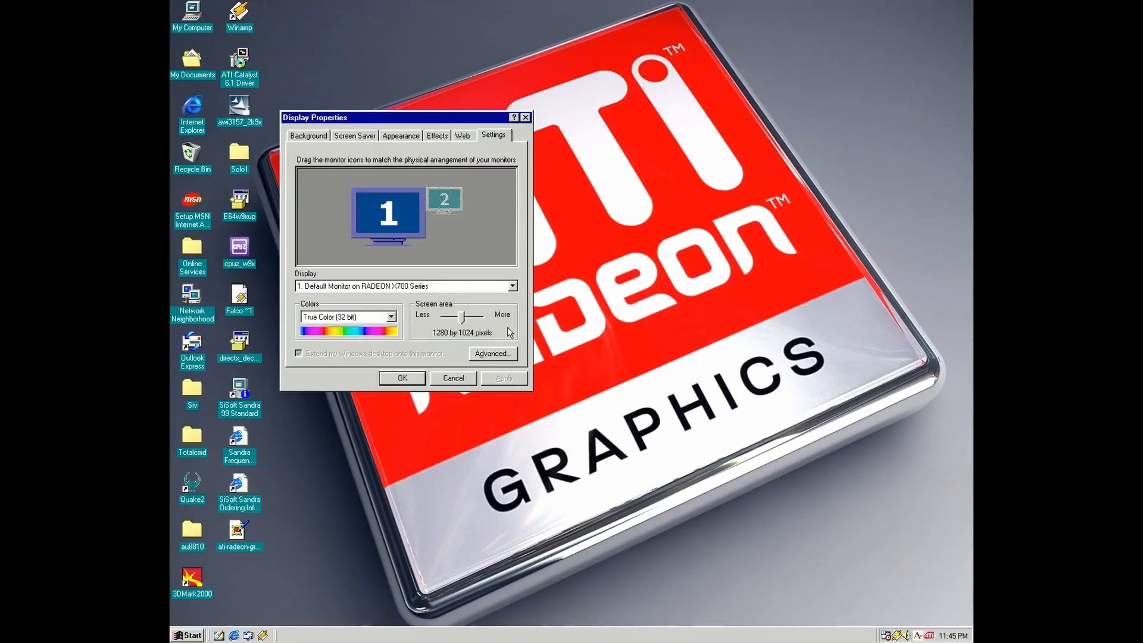
left_click(493, 354)
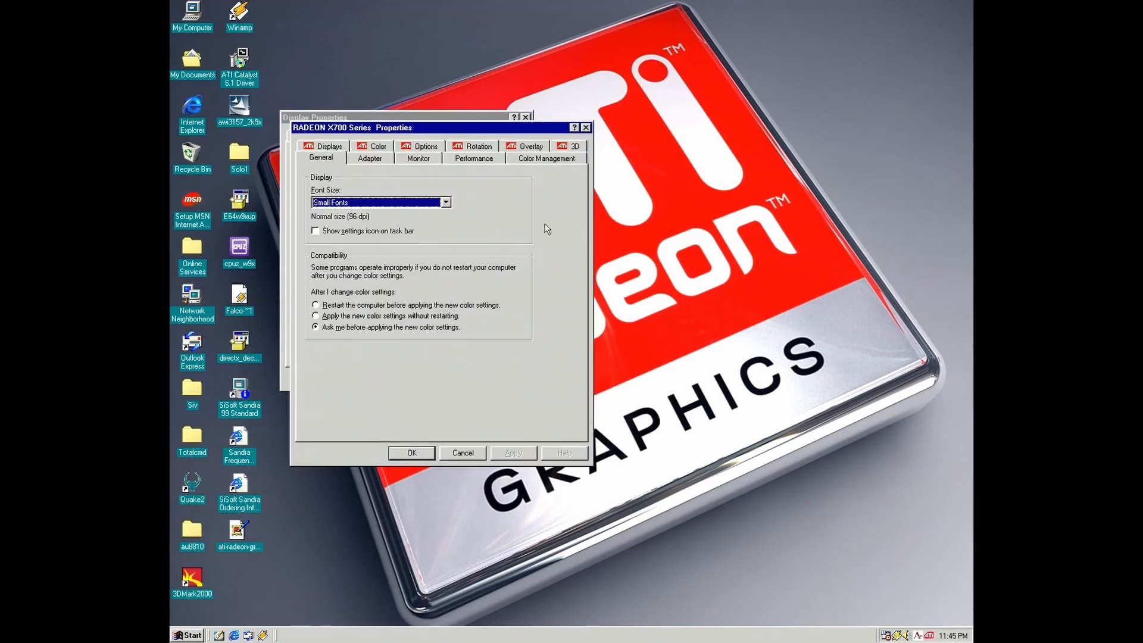
left_click(570, 147)
left_click(586, 128)
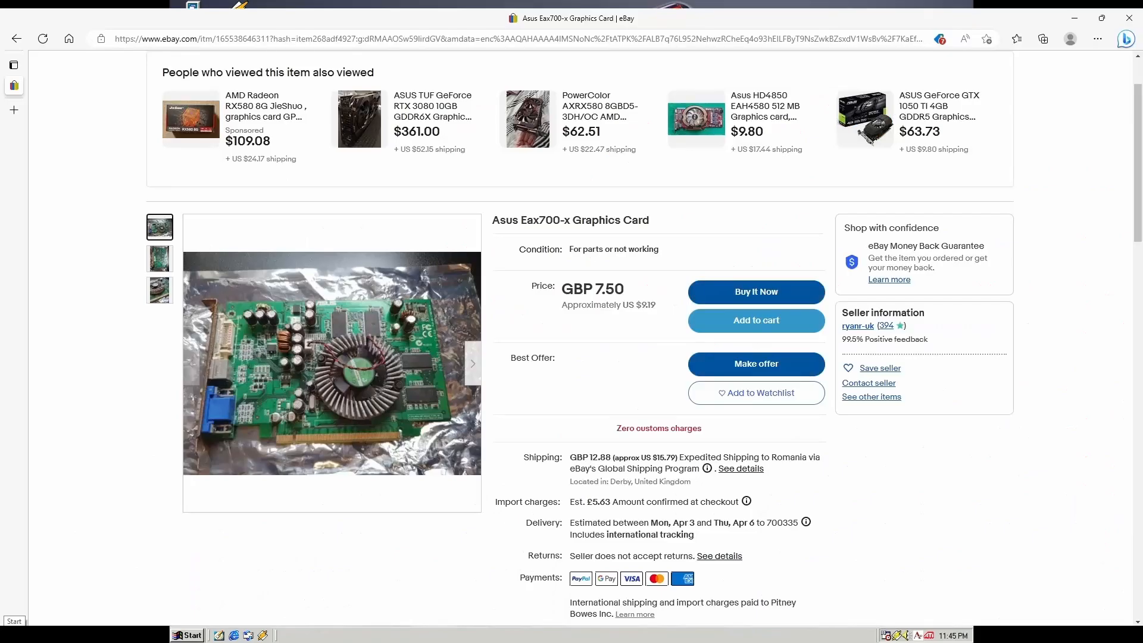
Look through the photos of the Asus Eax700-x graphics card in its eBay listing
left_click(259, 440)
left_click(576, 597)
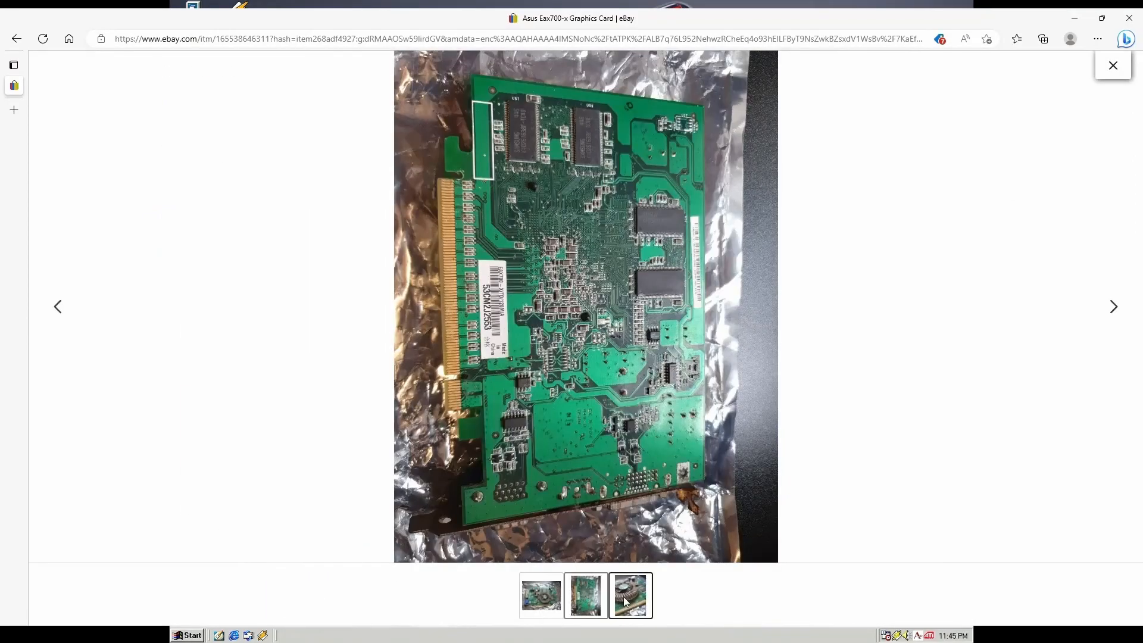
left_click(541, 596)
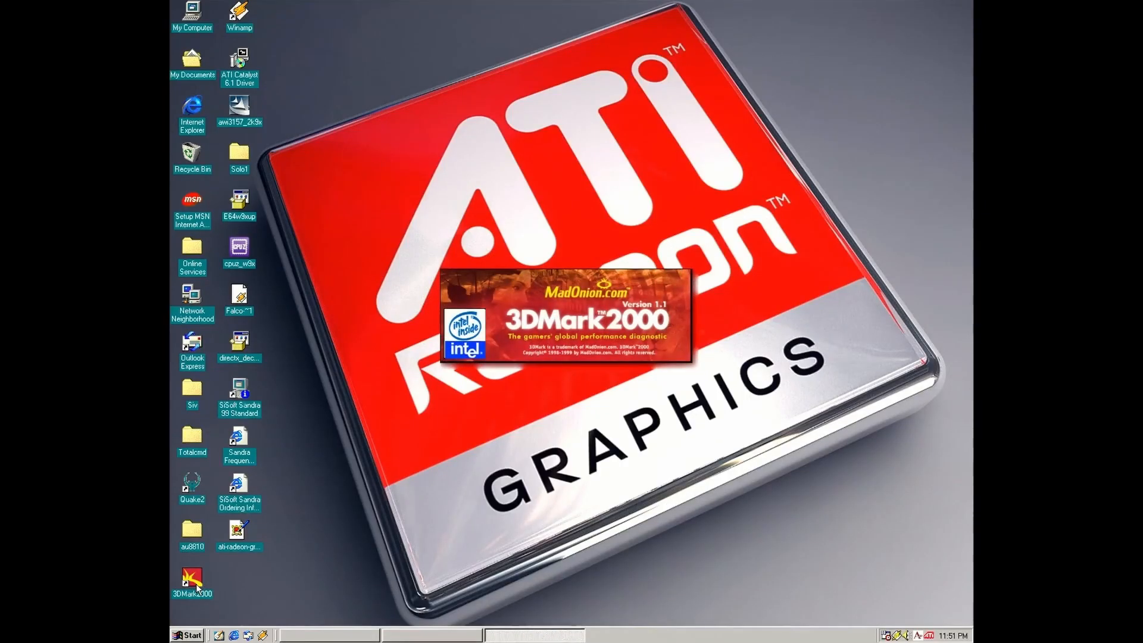